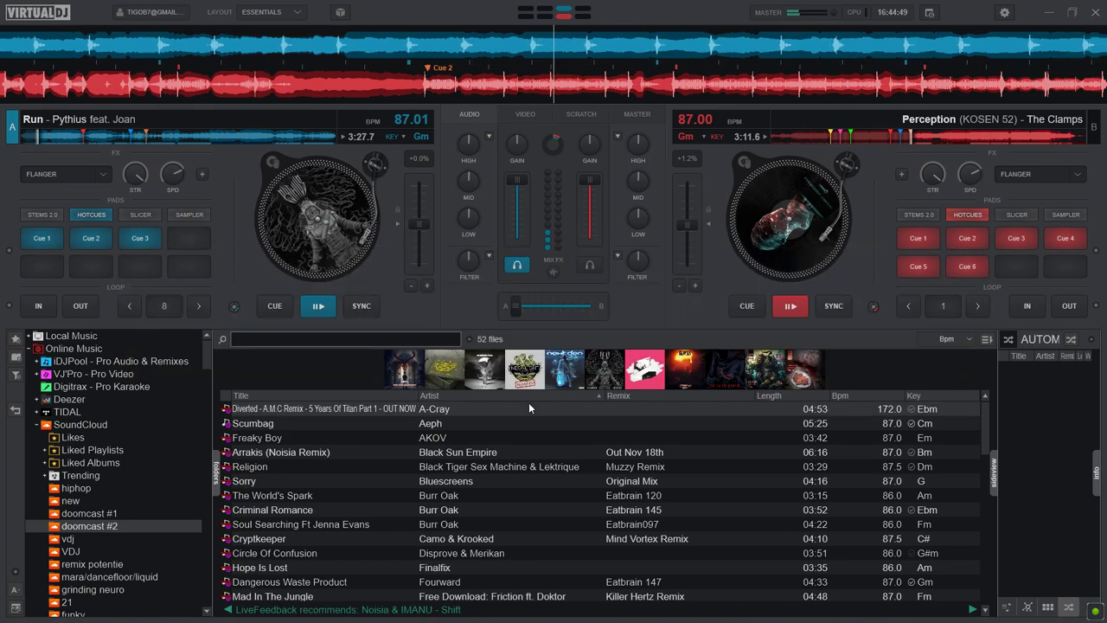
Step: Load "Religion (Muzzy Remix)" from the doomcast #2 playlist onto deck B and move it to Cue 1
click(532, 466)
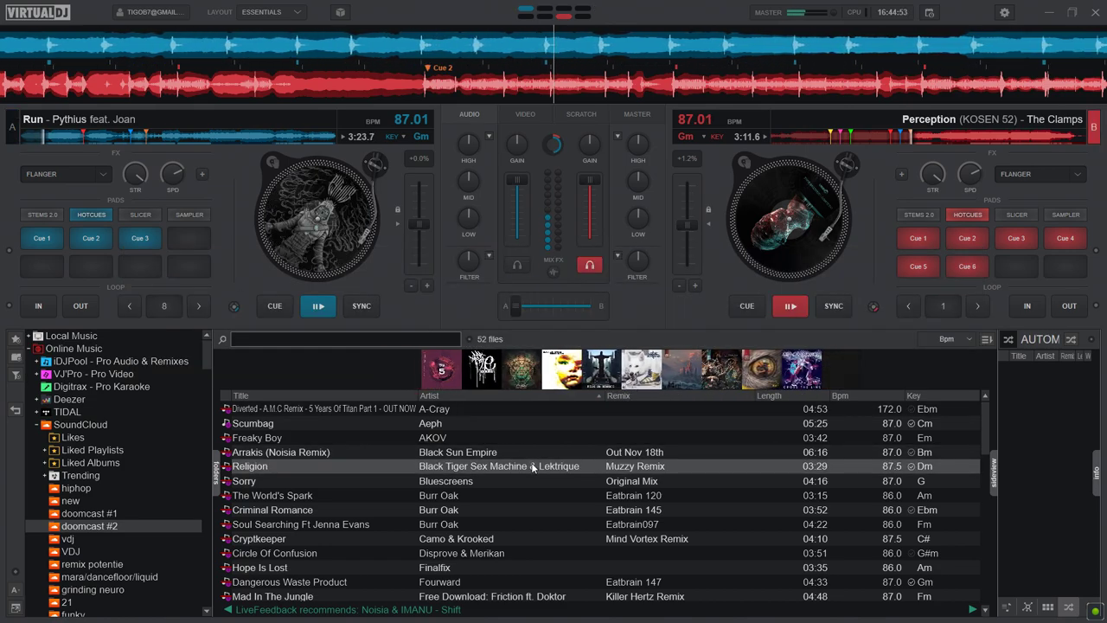
double_click(532, 467)
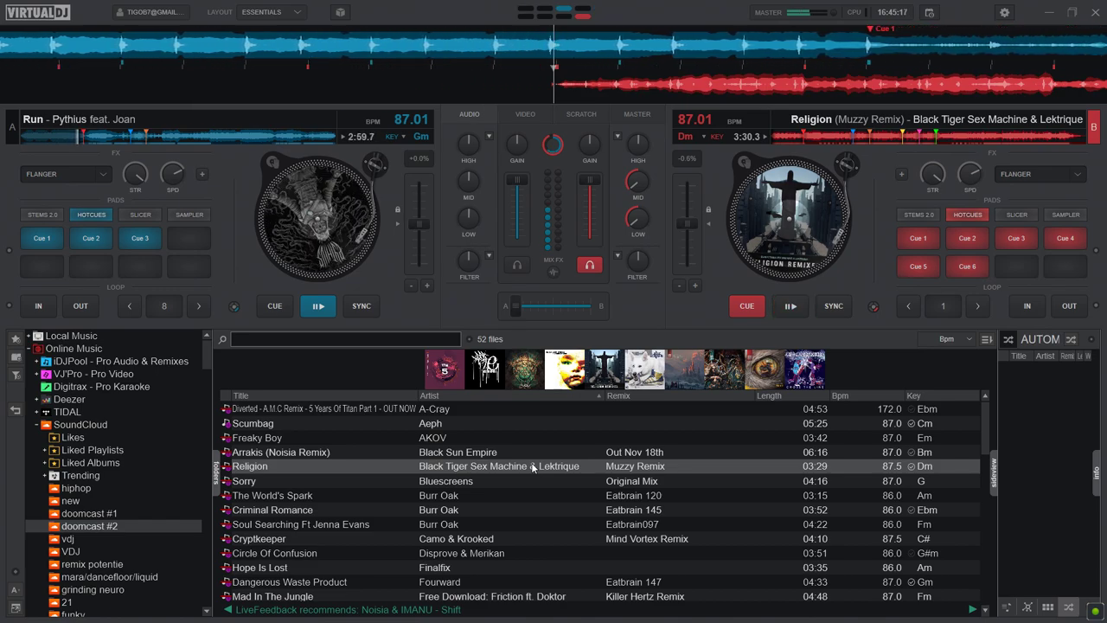
click(804, 137)
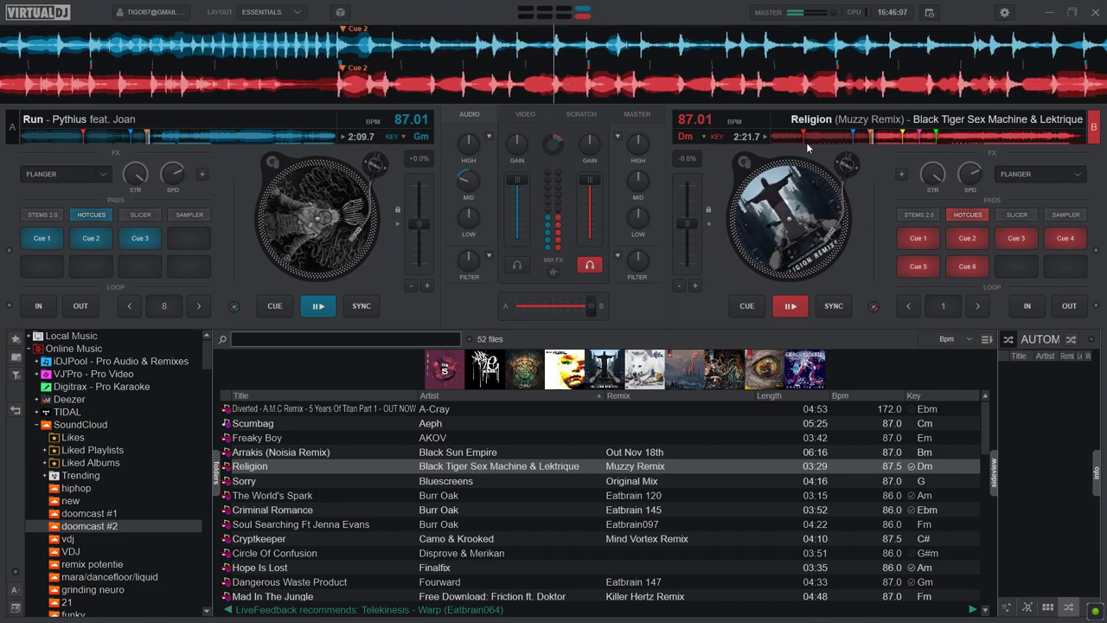
Step: Load "Hope Is Lost" by Finalfix onto deck A and move it to Cue 4
double_click(480, 567)
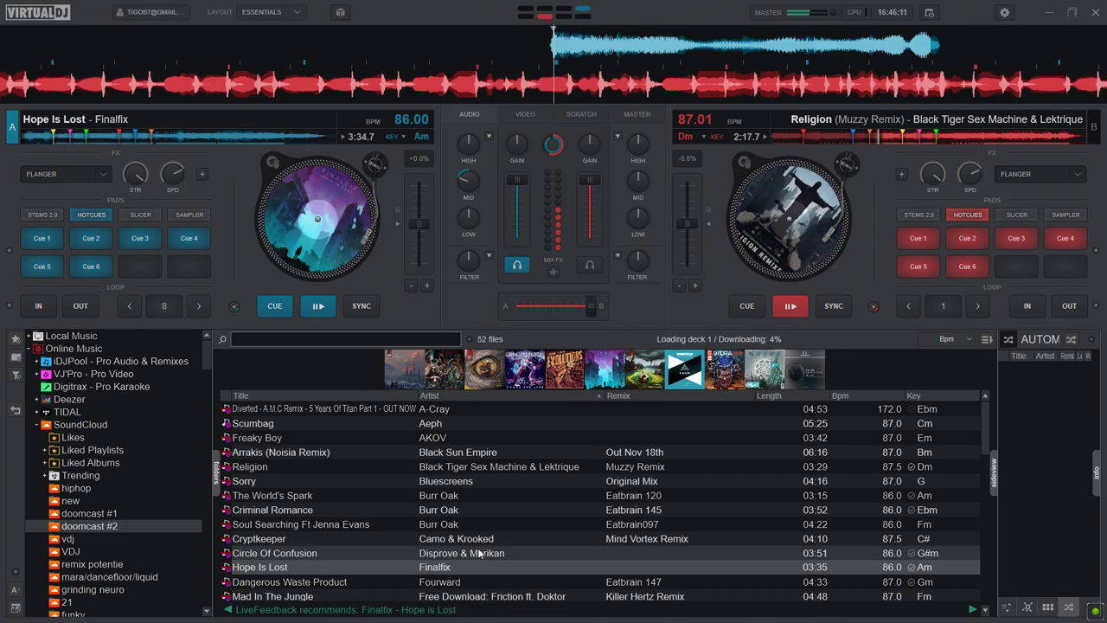
click(52, 138)
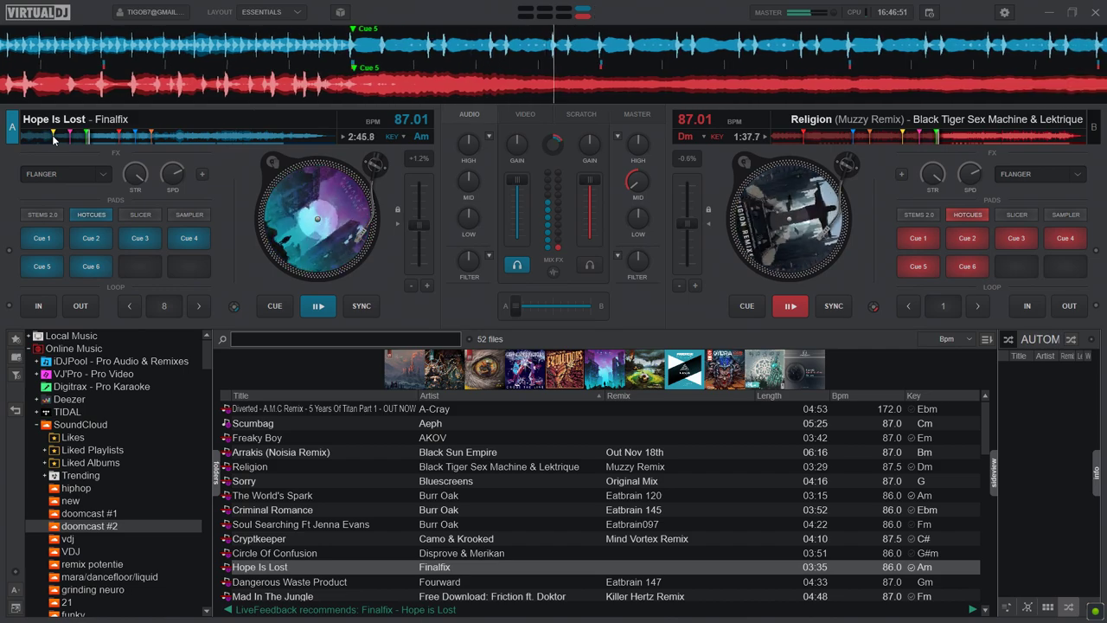
Step: Load "The World's Spark" onto deck B and start it from Cue 1
double_click(506, 494)
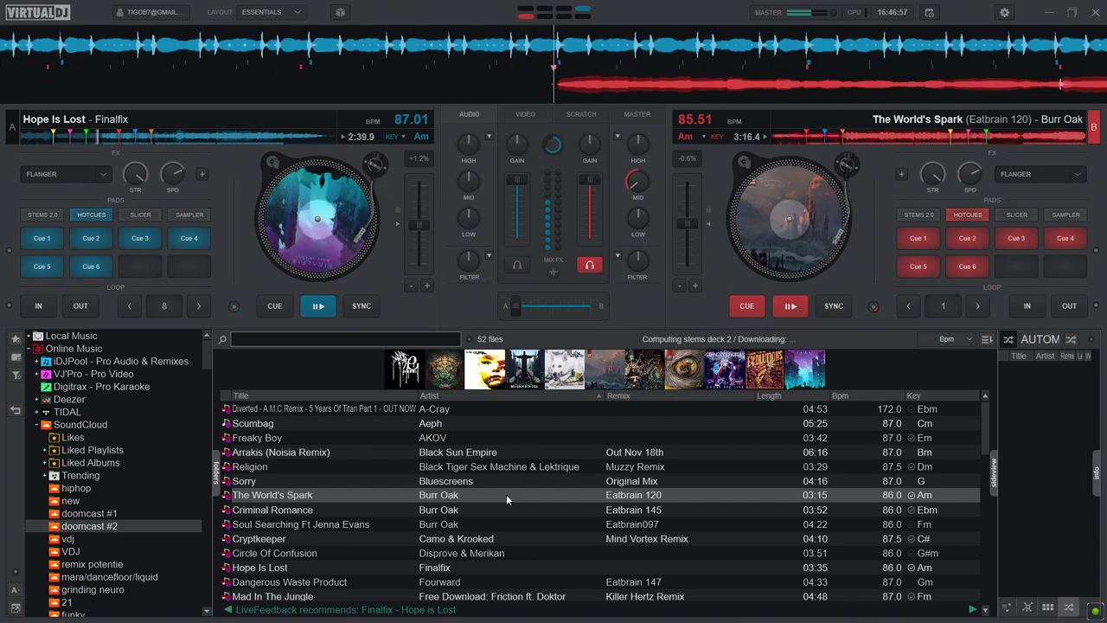
click(805, 140)
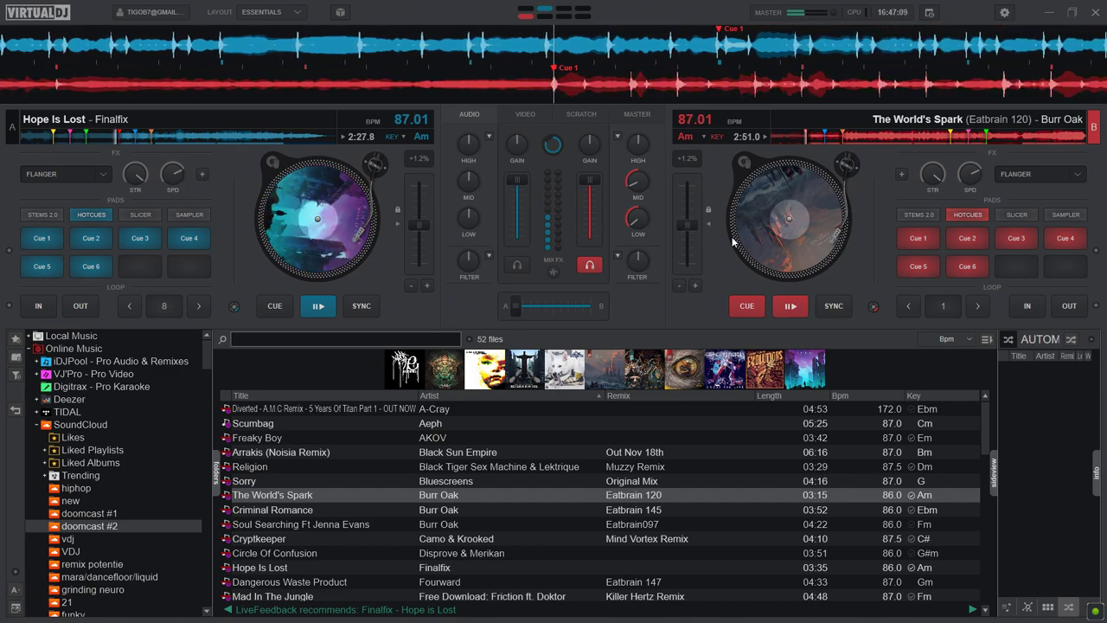
key(space)
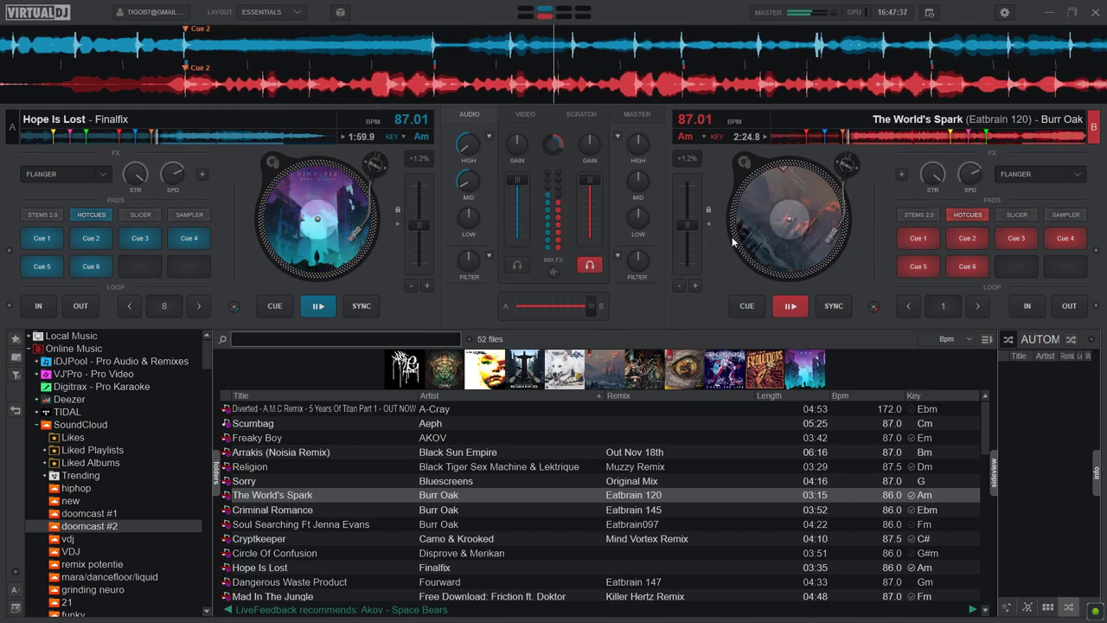
Step: Load "Freaky Boy" onto deck A, select "Arrakis (Noisia Remix)" in the playlist, and start deck A from Cue 4
double_click(472, 435)
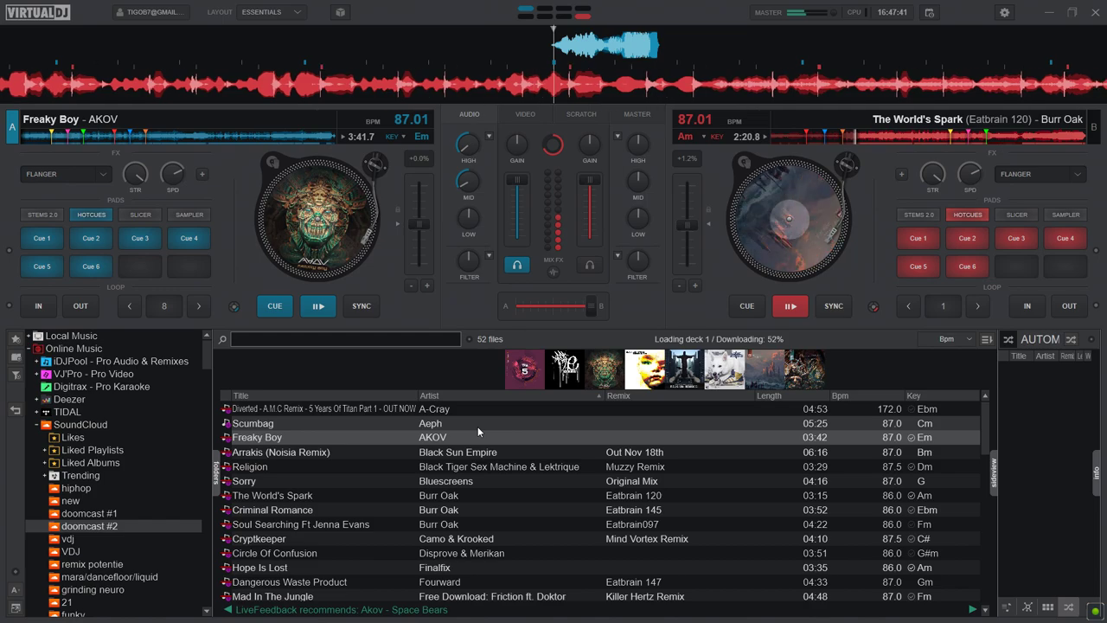
click(52, 137)
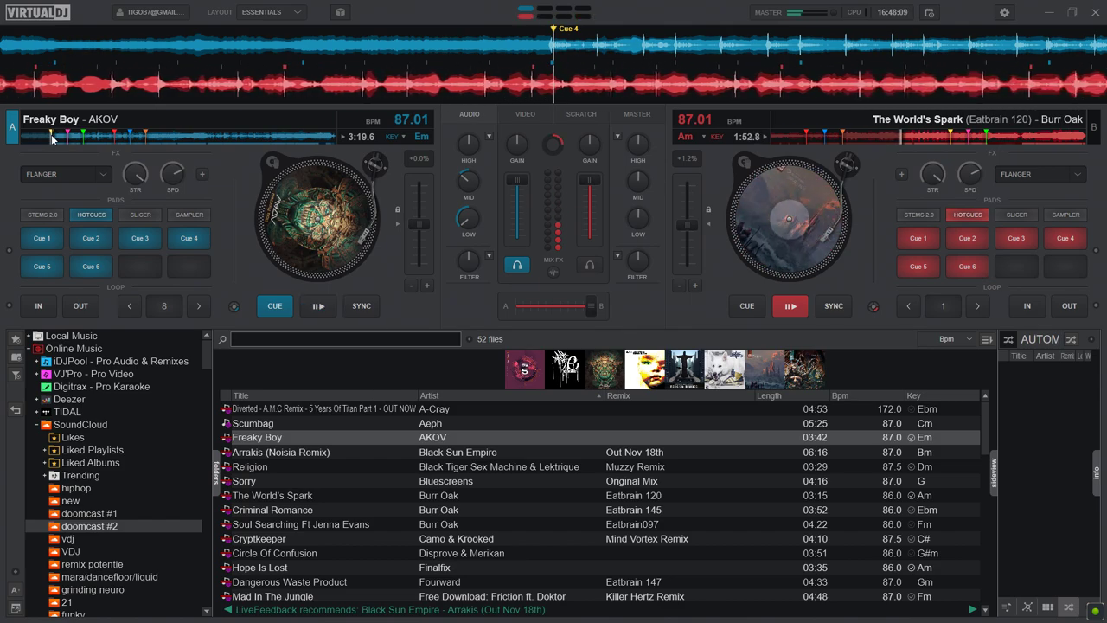
key(Down)
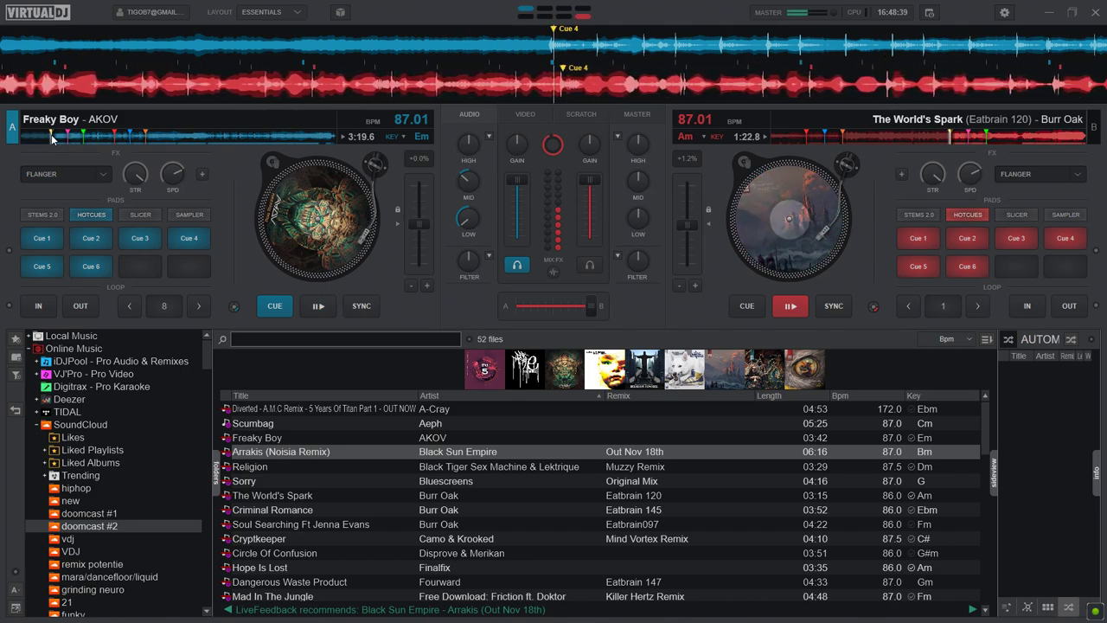
key(space)
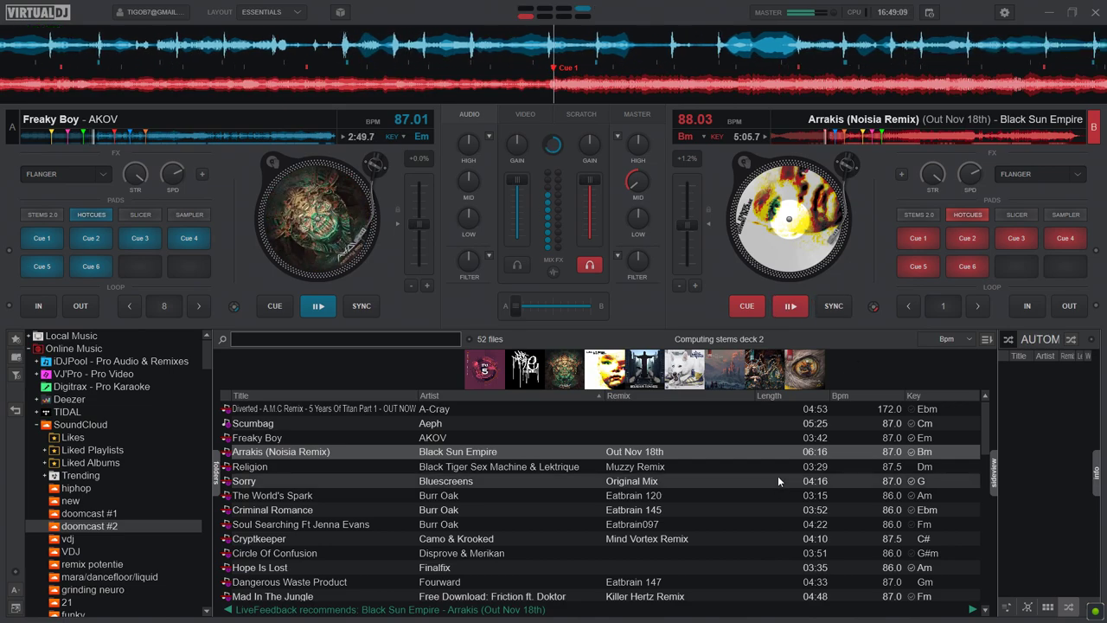
Step: Select "Nasty (Spor Remix)" in the playlist and start "Arrakis (Noisia Remix)" on deck B from Cue 1
scroll(609, 513, down, 12)
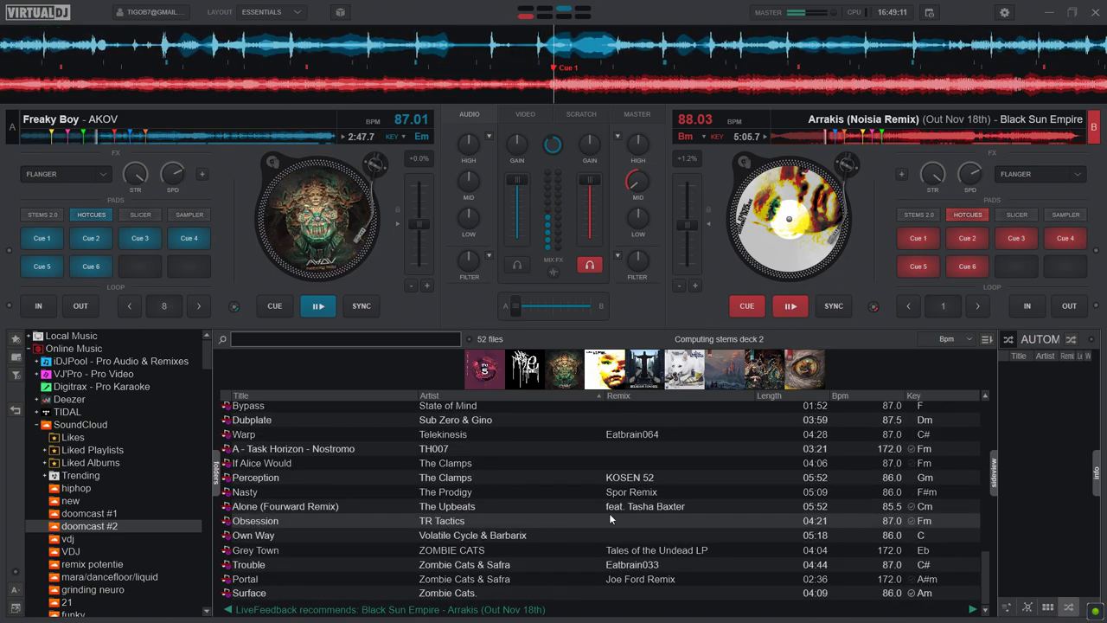
click(611, 492)
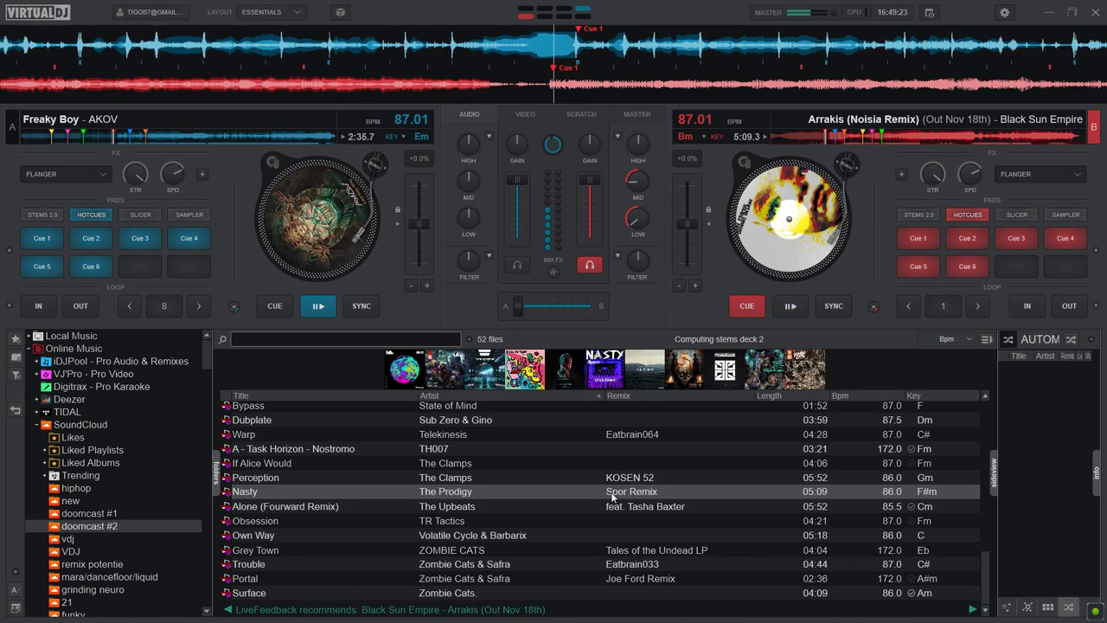
key(space)
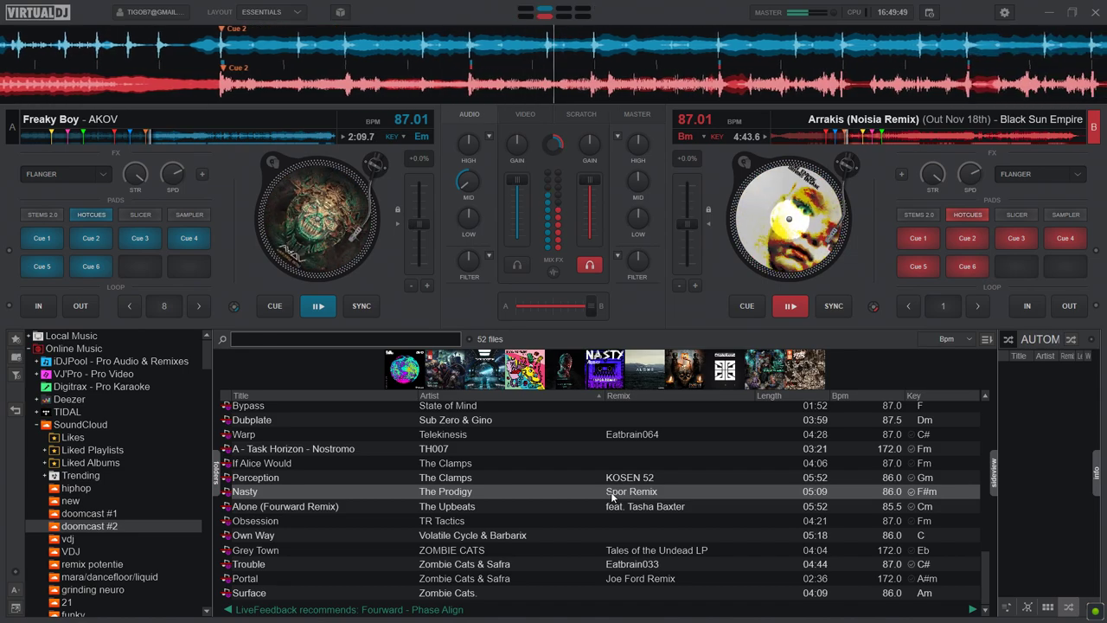
Step: Load "Nasty (Spor Remix)" onto deck A and select "Untribaled" in the playlist
double_click(612, 495)
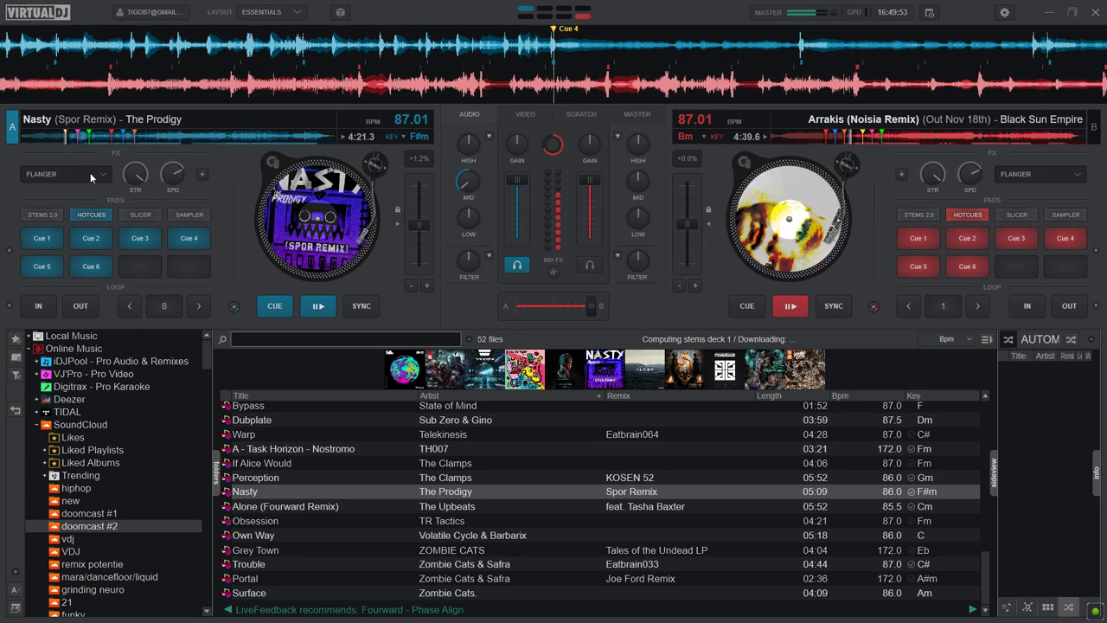
scroll(463, 498, up, 2)
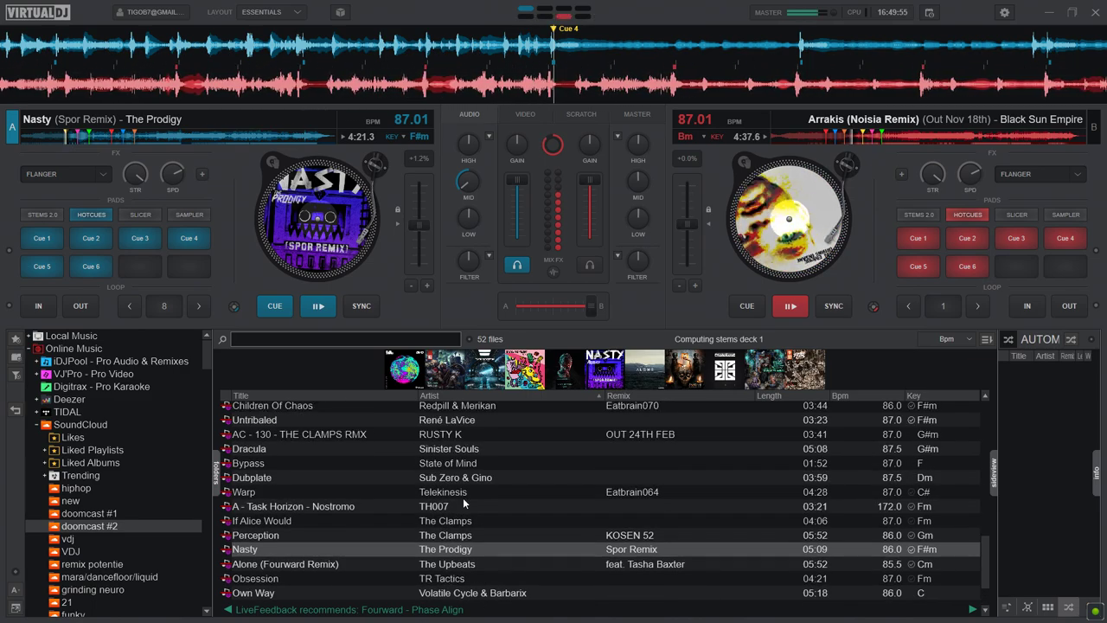
click(468, 419)
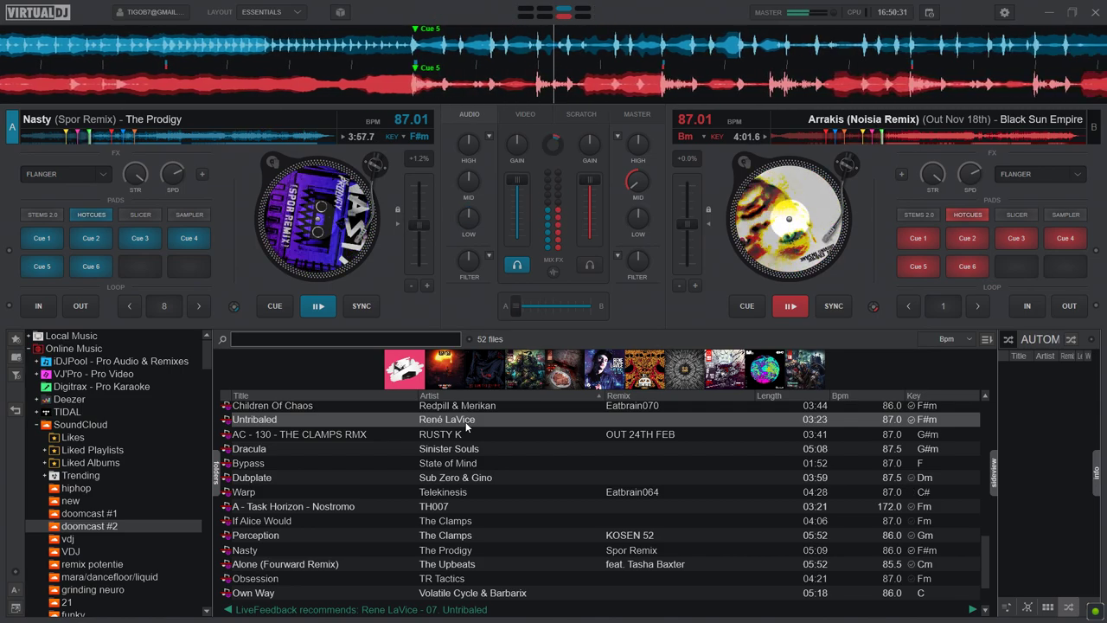
Step: Load "Untribaled" onto deck B and select "Blind Guardian" by Gydra in the playlist
double_click(465, 422)
scroll(465, 422, up, 8)
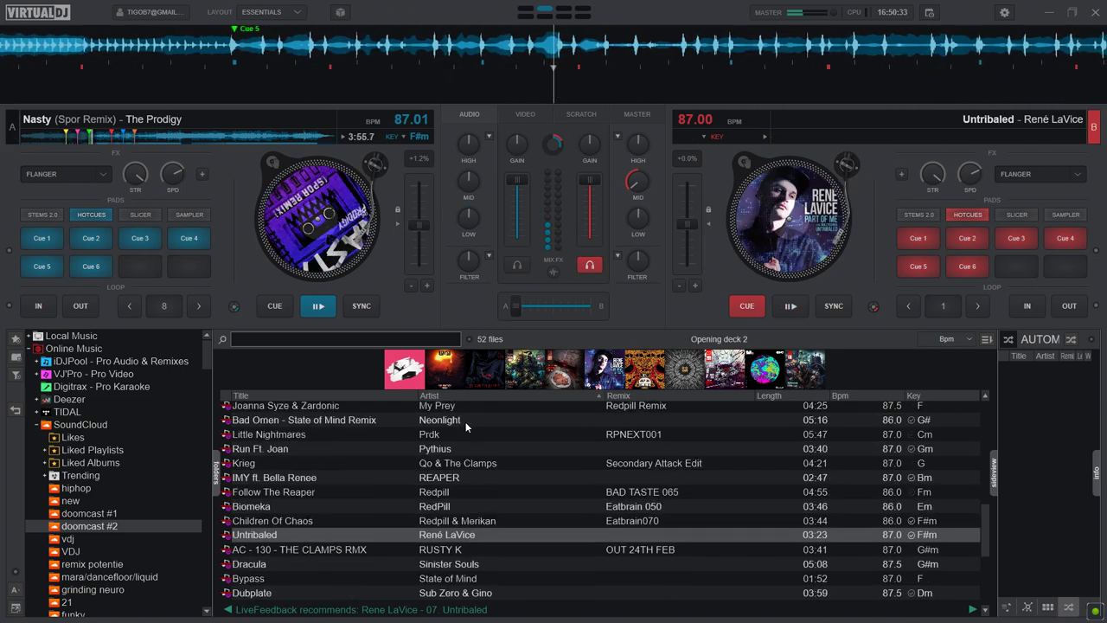
scroll(467, 413, up, 3)
scroll(475, 450, down, 2)
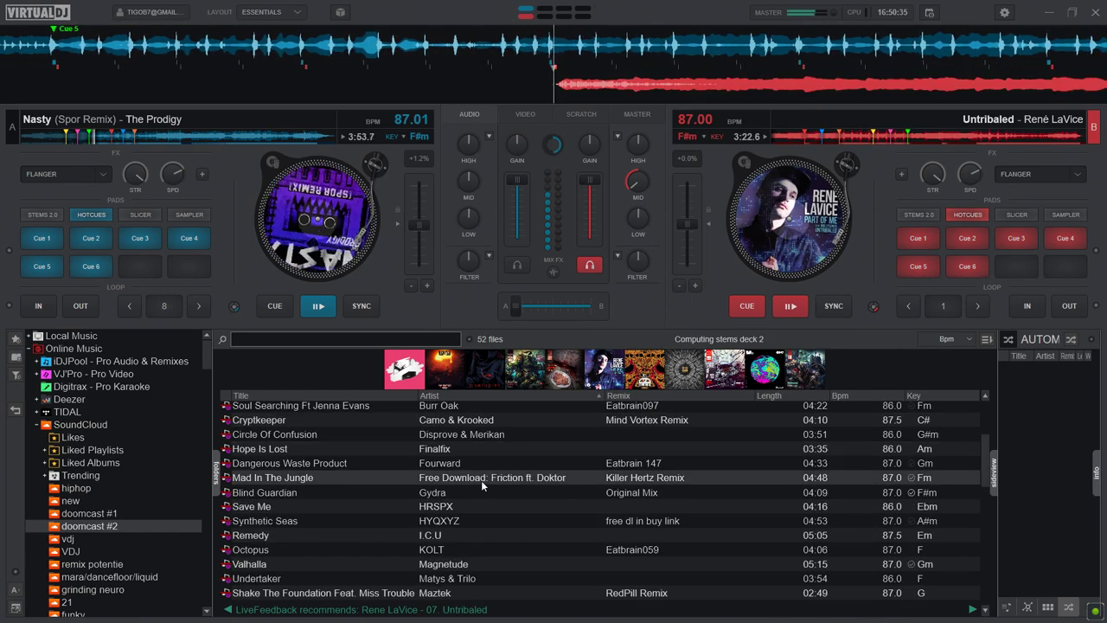
click(483, 490)
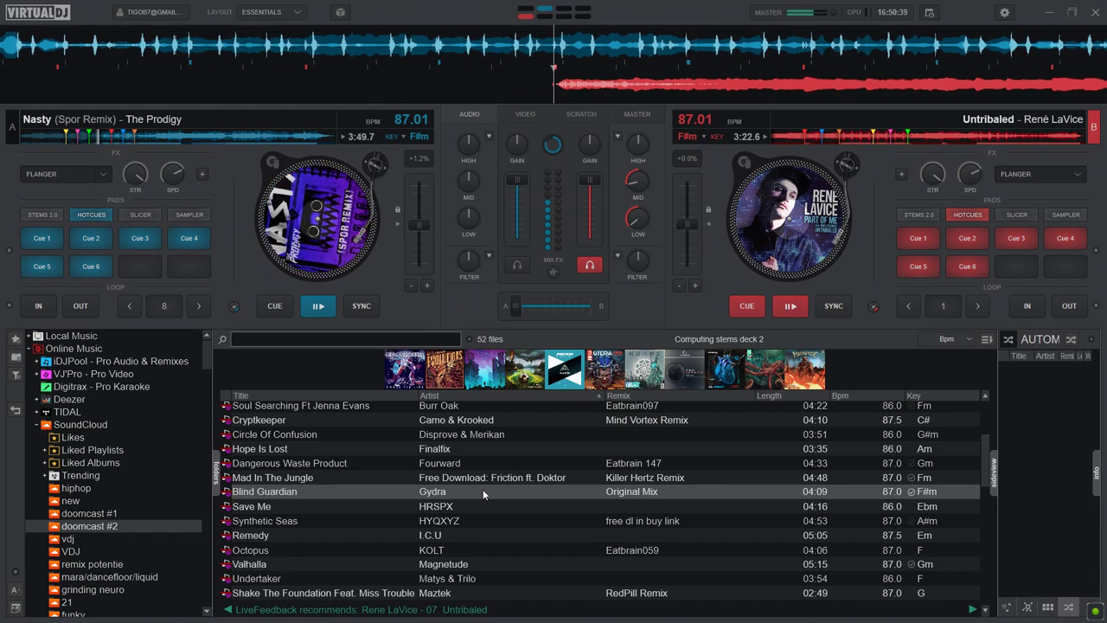
scroll(537, 476, down, 2)
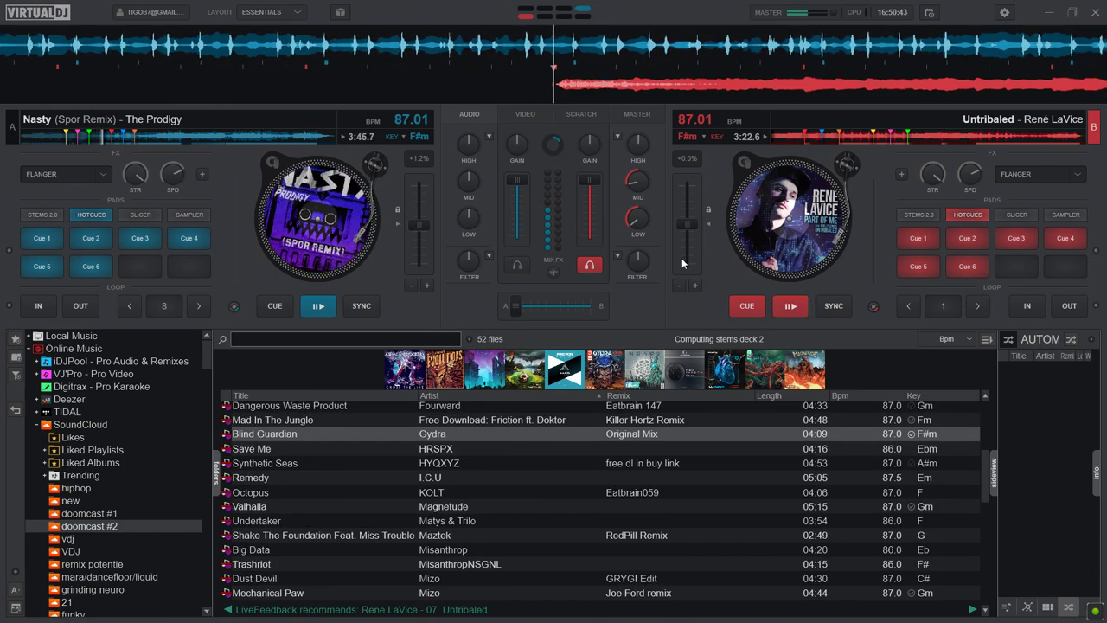
Step: Move "Untribaled" on deck B to Cue 1 and start playing it
click(805, 140)
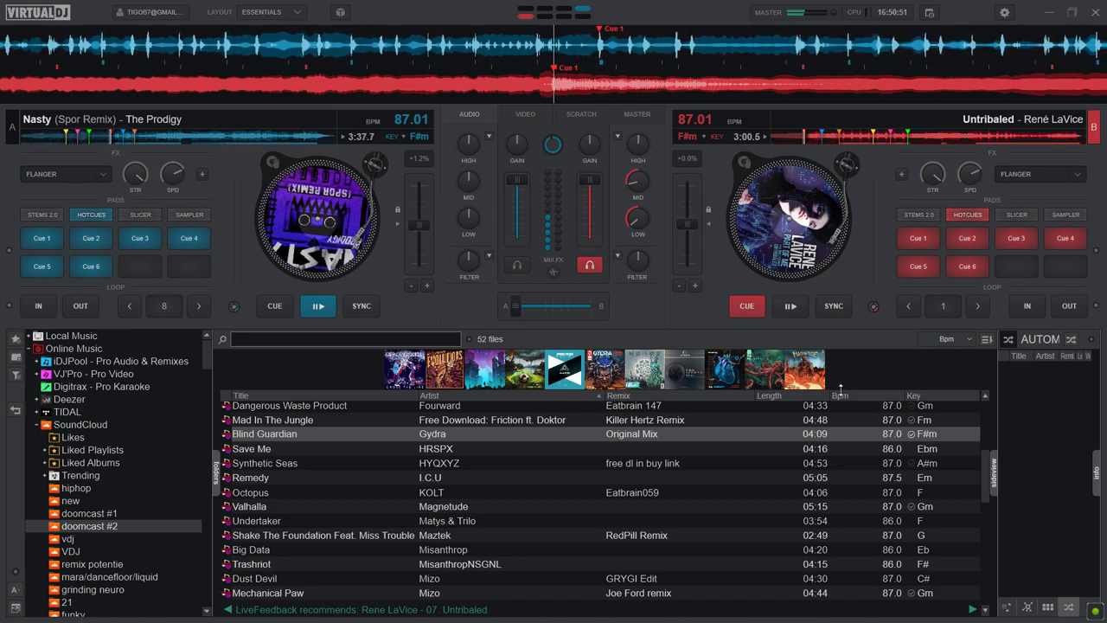
key(space)
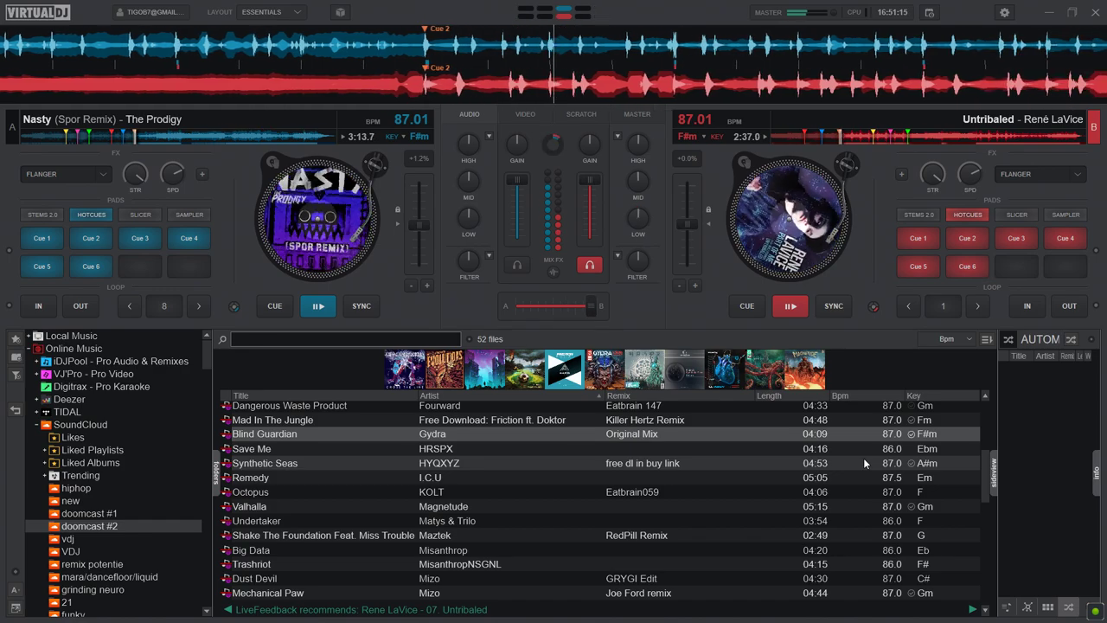
Step: Load "Blind Guardian" onto deck A at Cue 4 and select "Children Of Chaos" in the playlist
key(ctrl+Left)
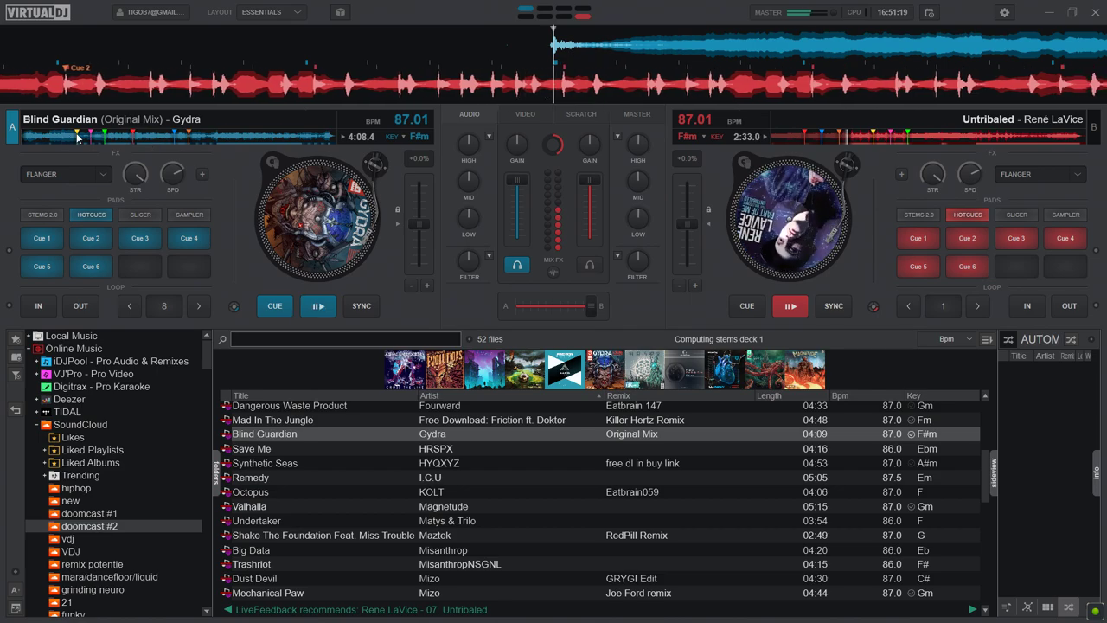
click(77, 137)
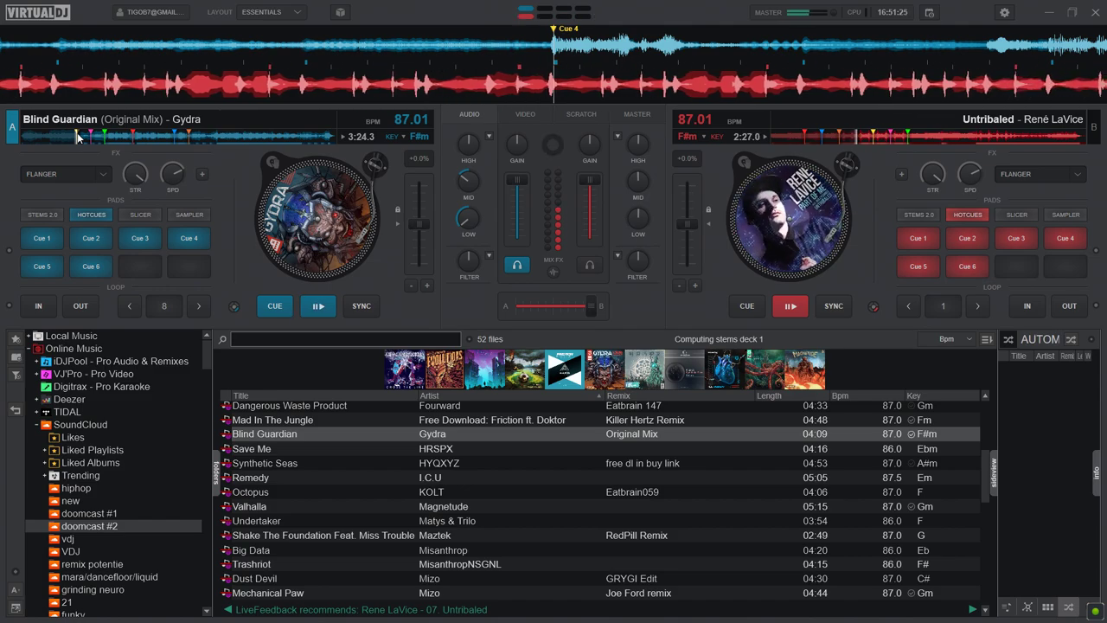
scroll(443, 505, down, 4)
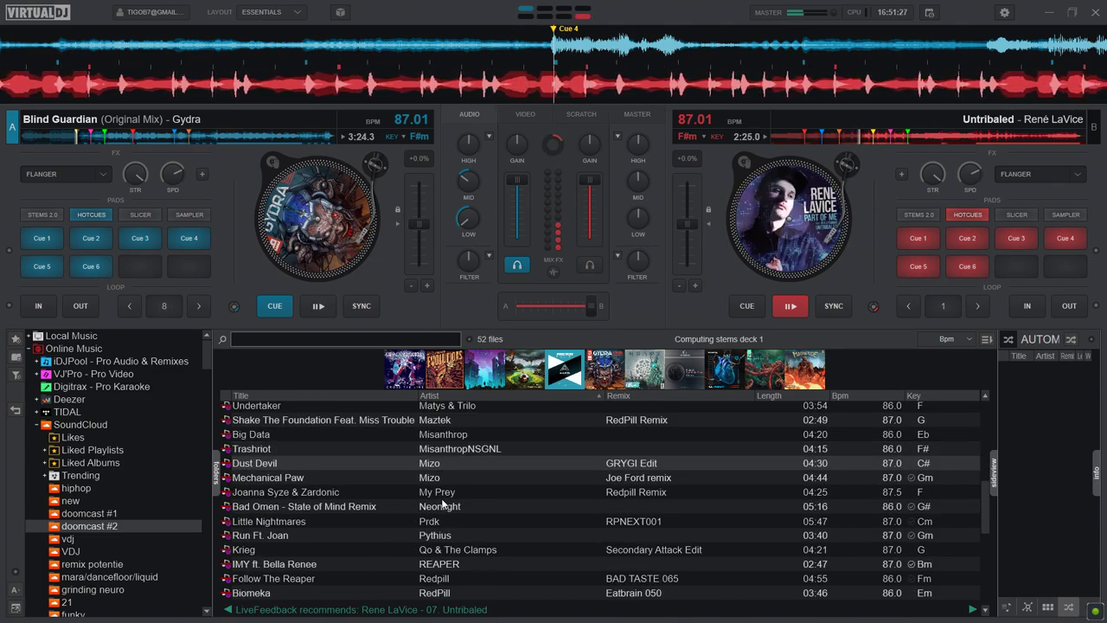
scroll(443, 504, down, 2)
click(463, 551)
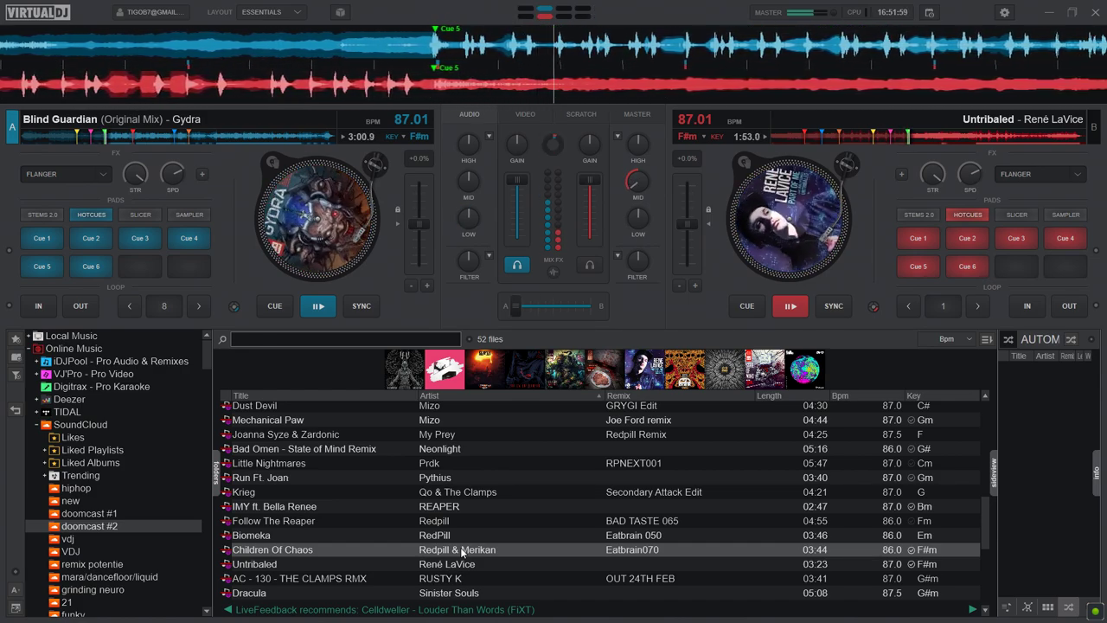
Step: Load "Children Of Chaos" onto deck B and start playing it
double_click(461, 554)
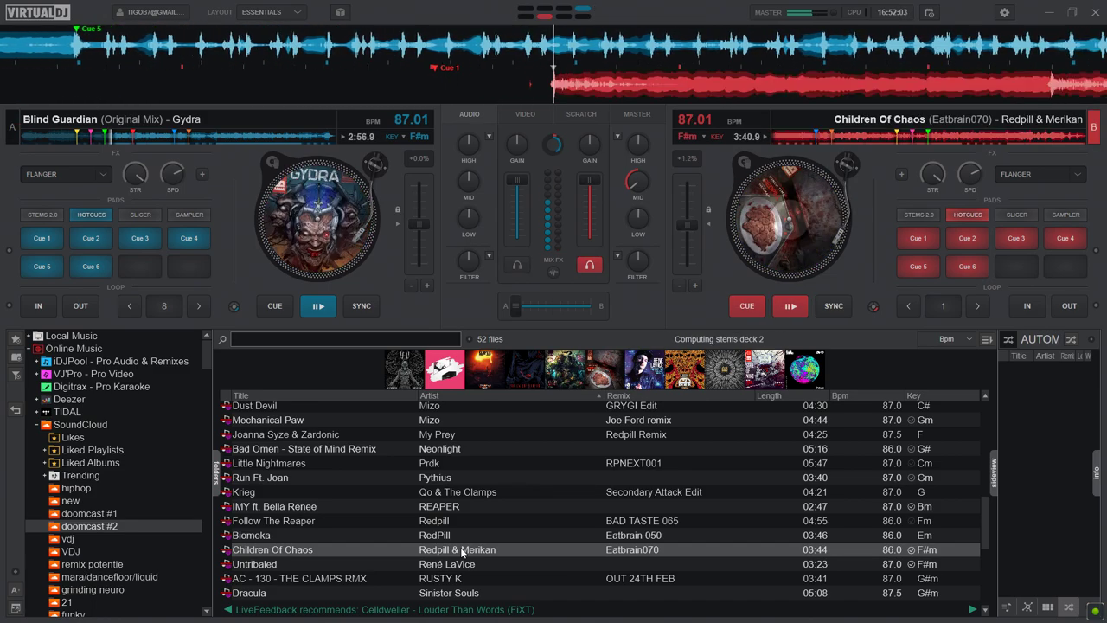
key(space)
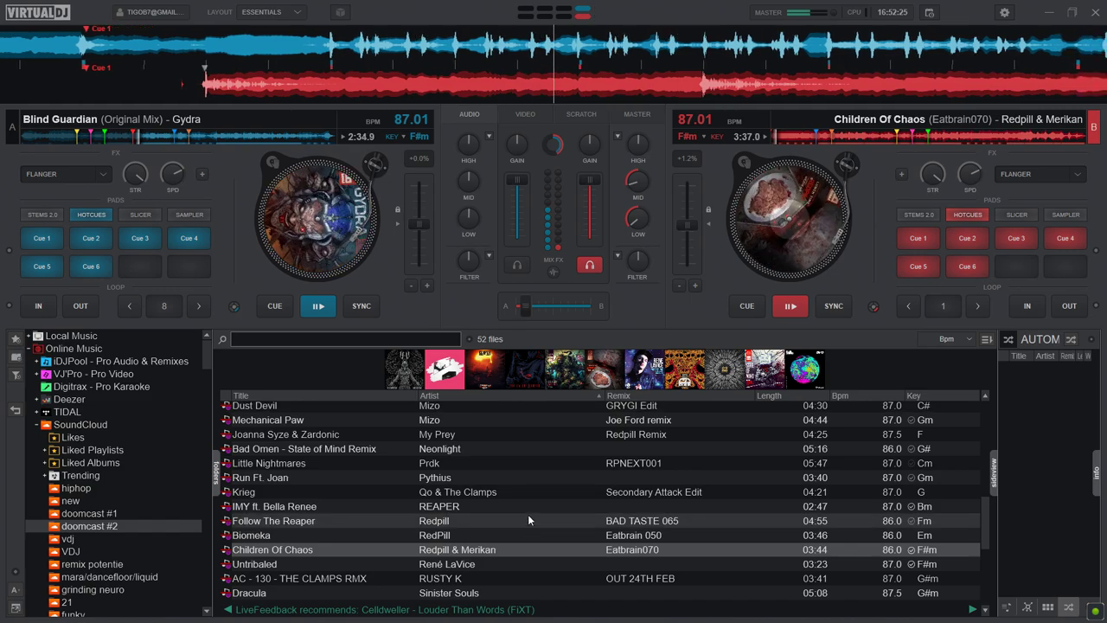
Step: Select "Remedy" by I.C.U in the playlist and start "IMY" on deck A from Cue 4
scroll(532, 505, up, 2)
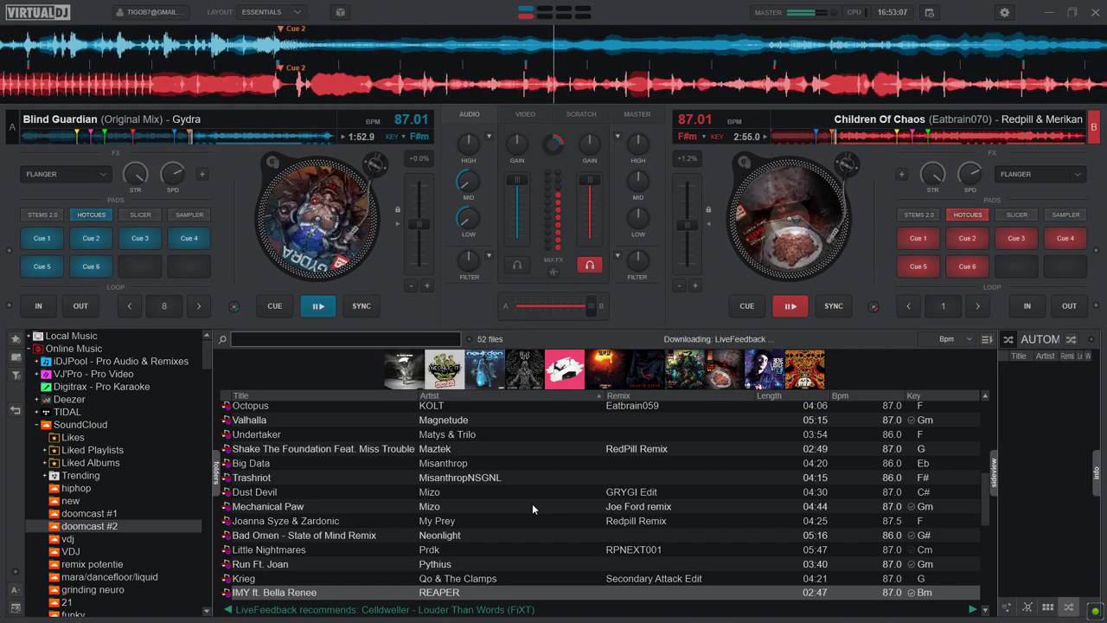
scroll(532, 504, up, 2)
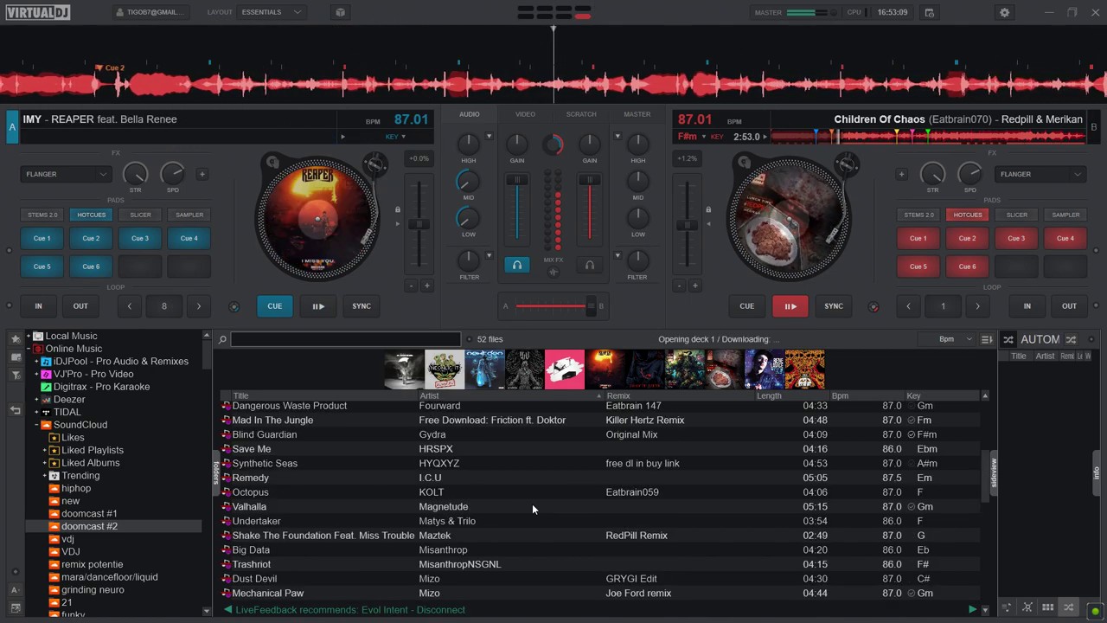
click(497, 476)
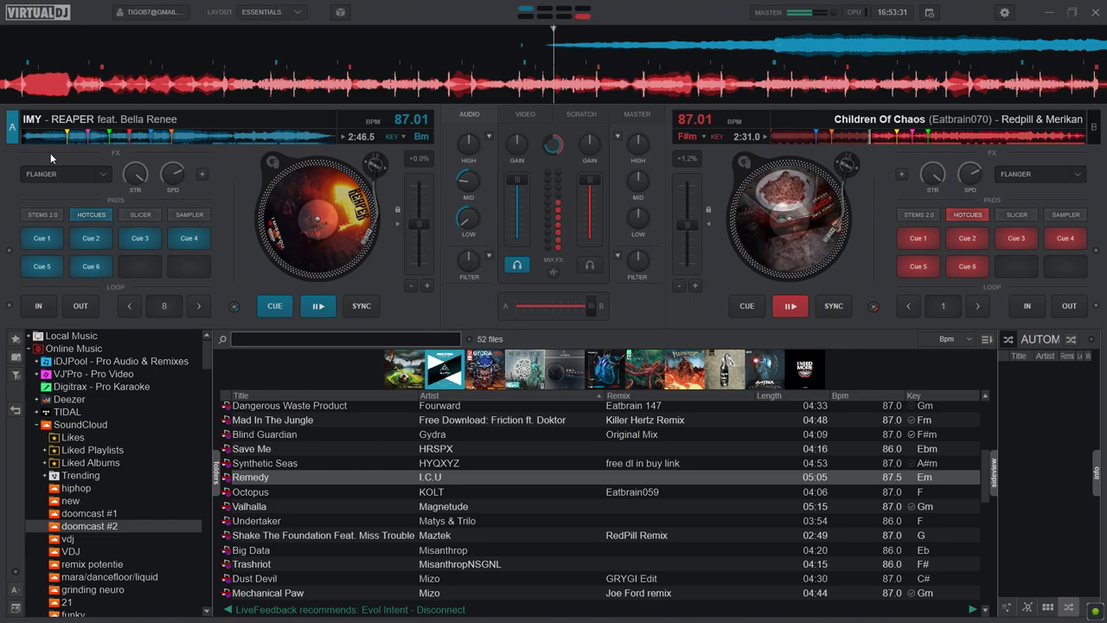
click(188, 238)
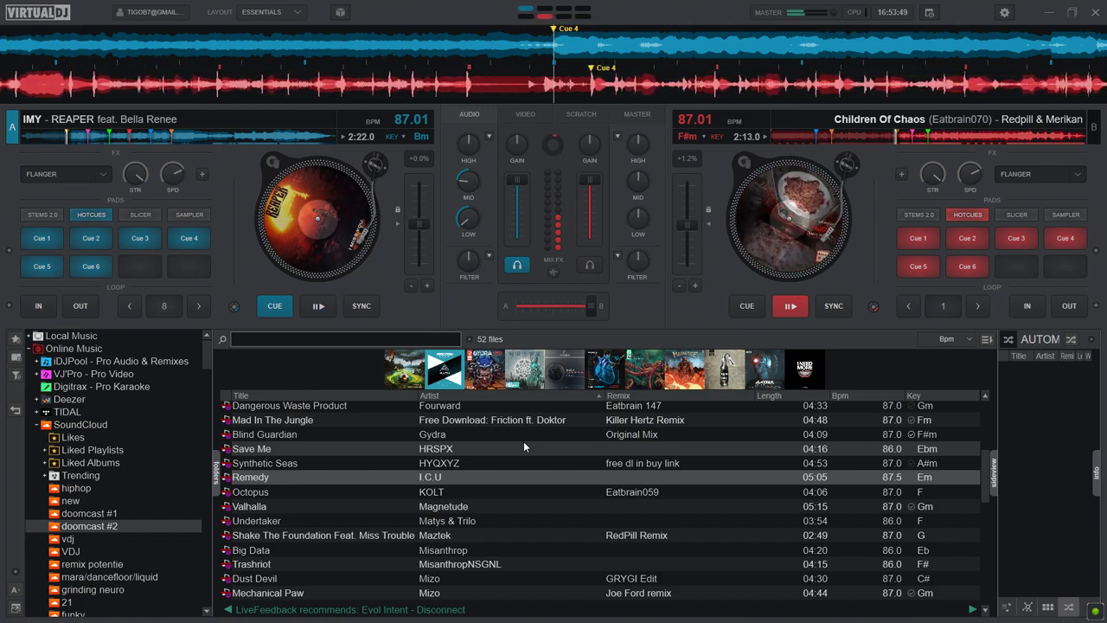
key(space)
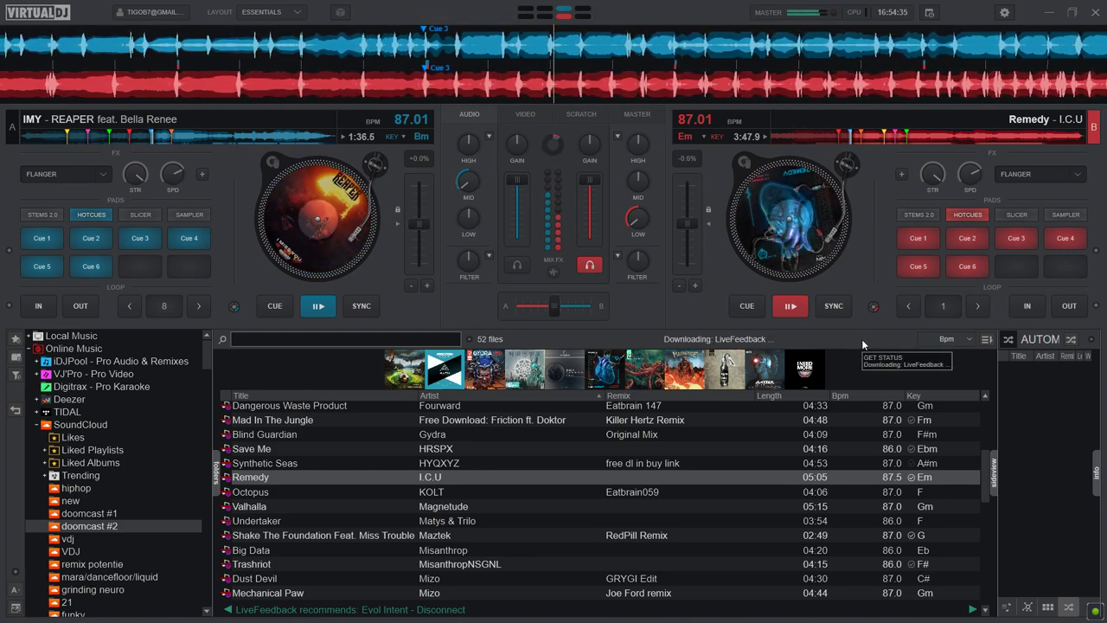
Step: Load "Shake The Foundation" (RedPill Remix) onto deck A at Cue 4 and select "Sorry" by Bluescreens in the playlist
click(428, 536)
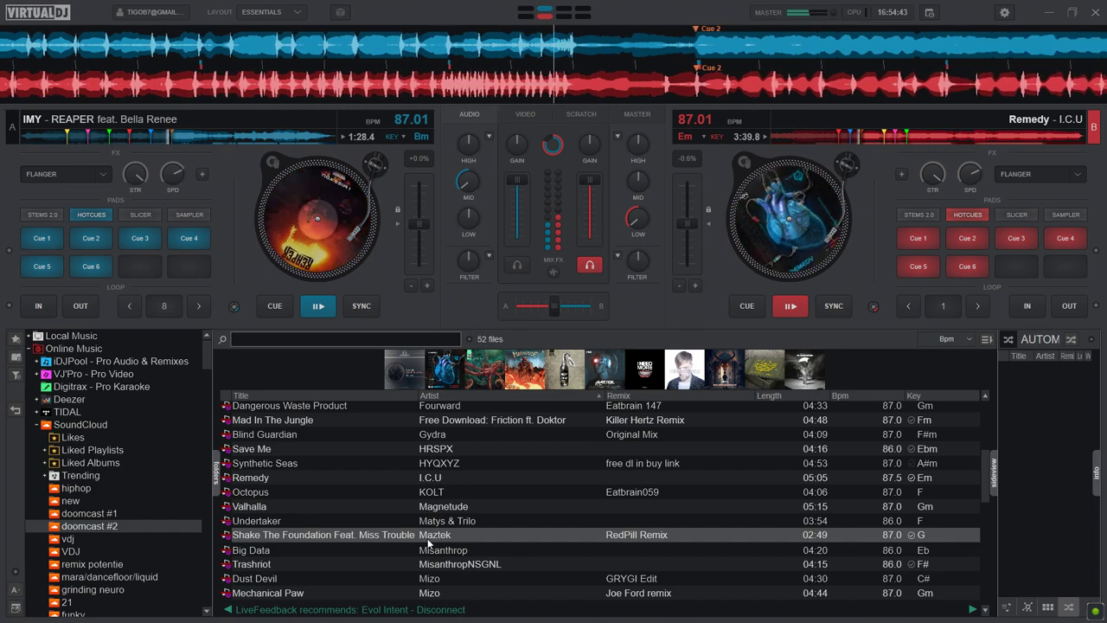
double_click(427, 543)
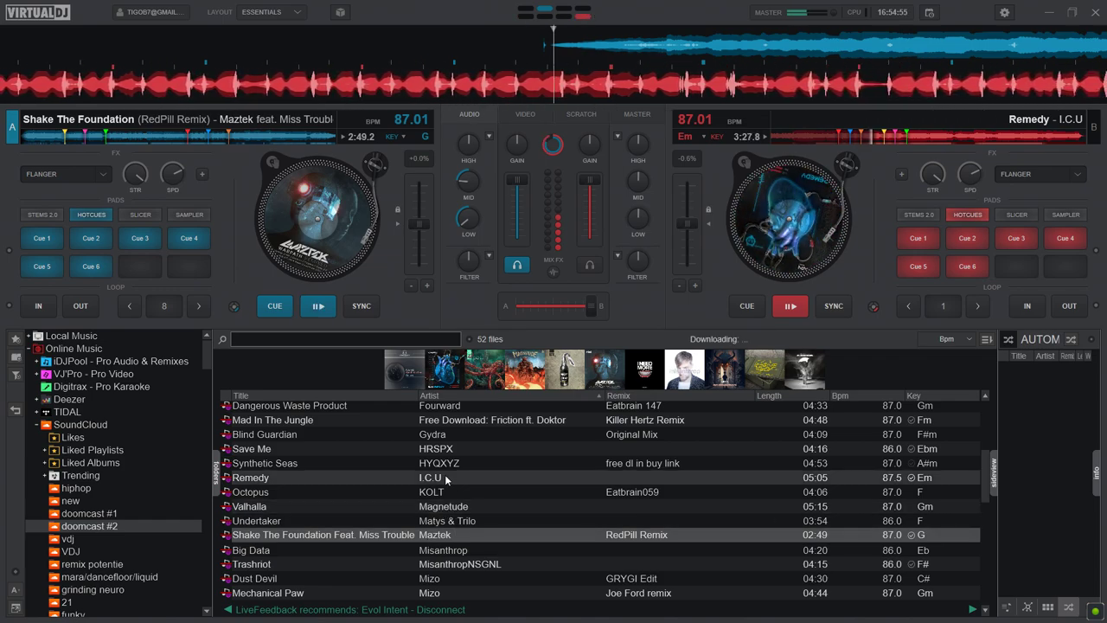
scroll(445, 494, up, 4)
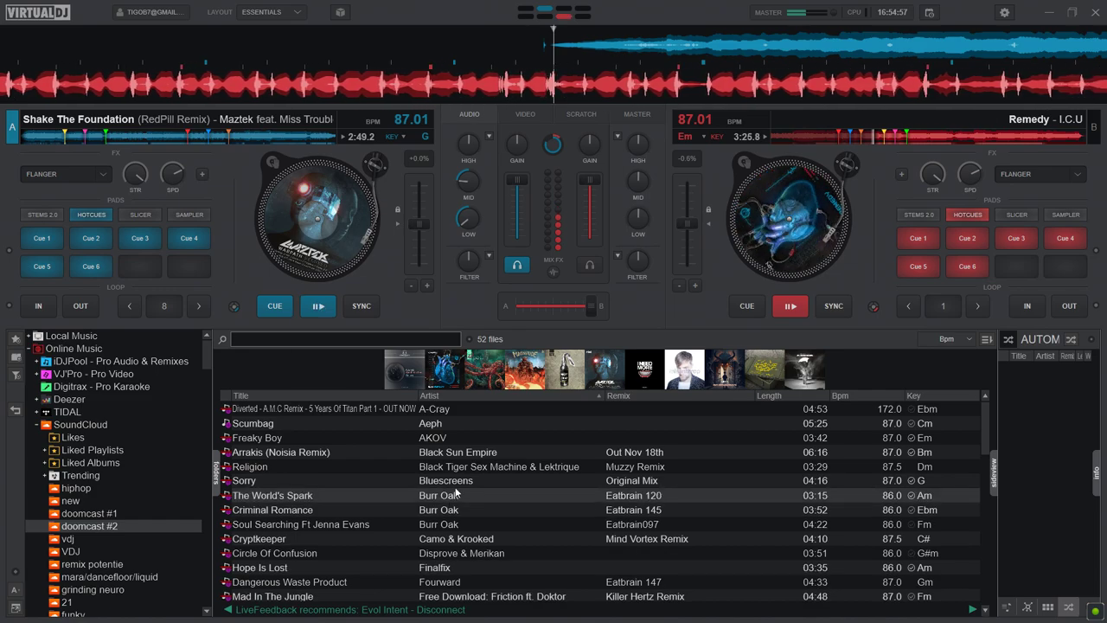
click(452, 480)
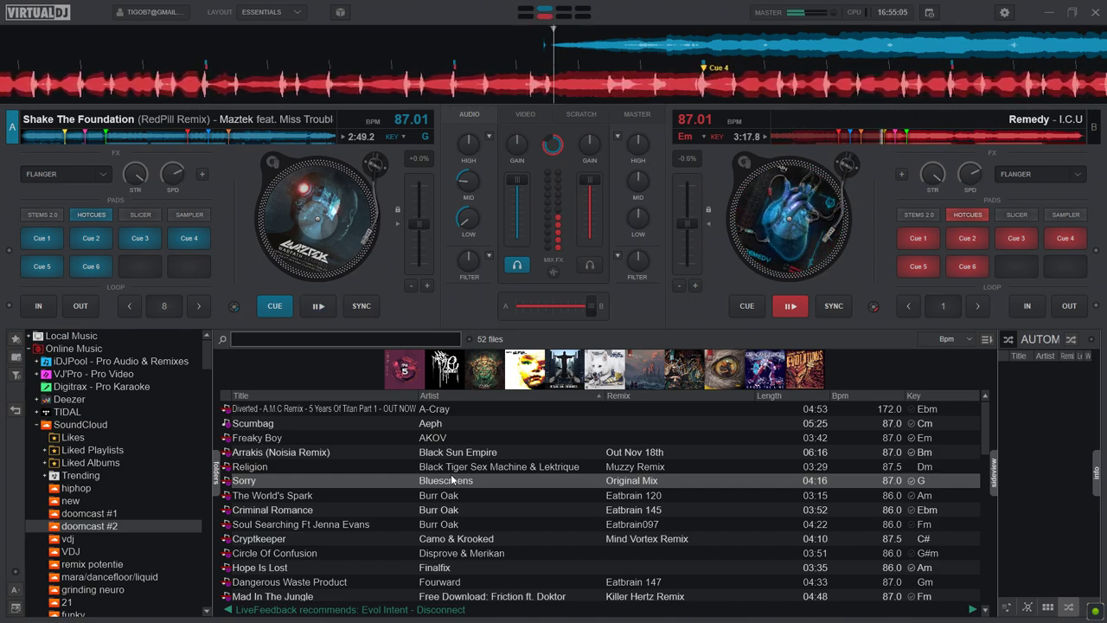
click(70, 139)
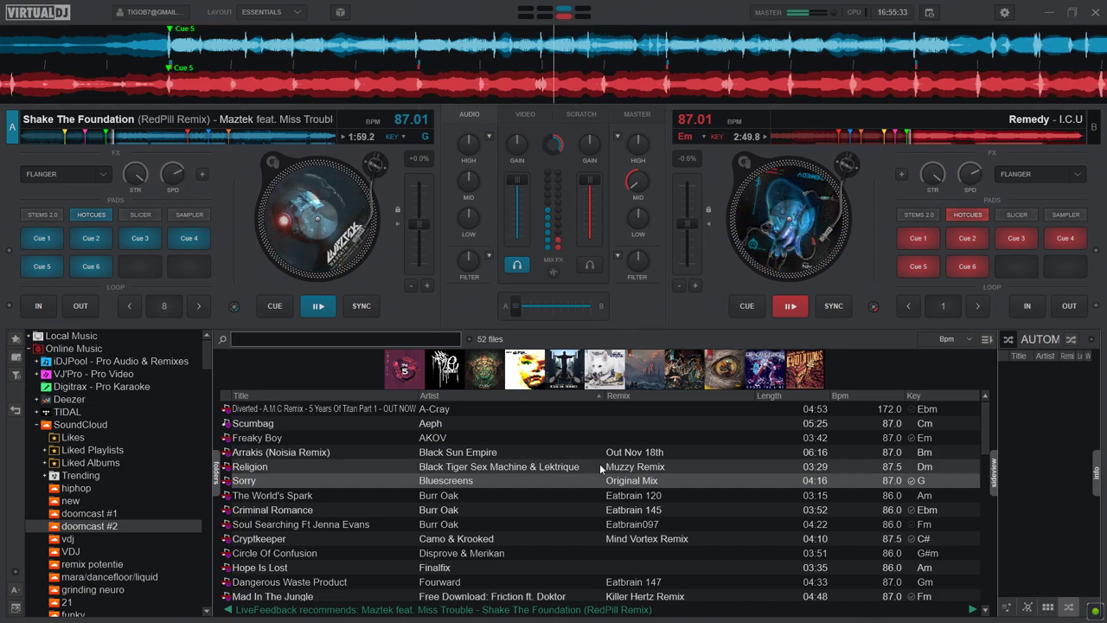
Step: Load "Sorry" onto deck B at Cue 1 and sync its tempo to deck A at 87.01 BPM
key(Right)
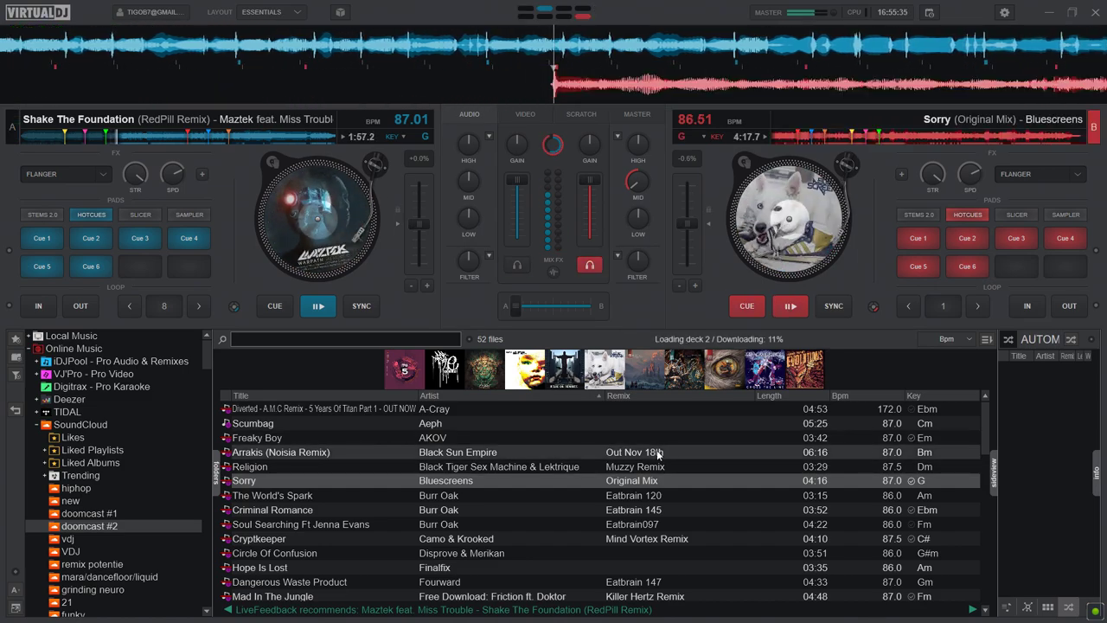
click(799, 146)
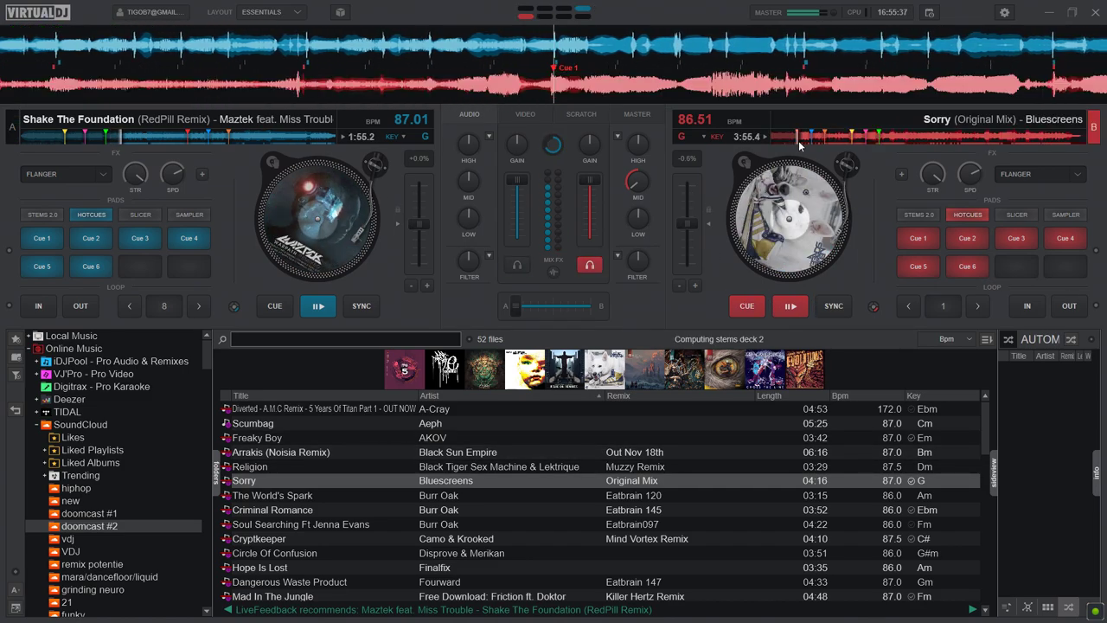
key(s)
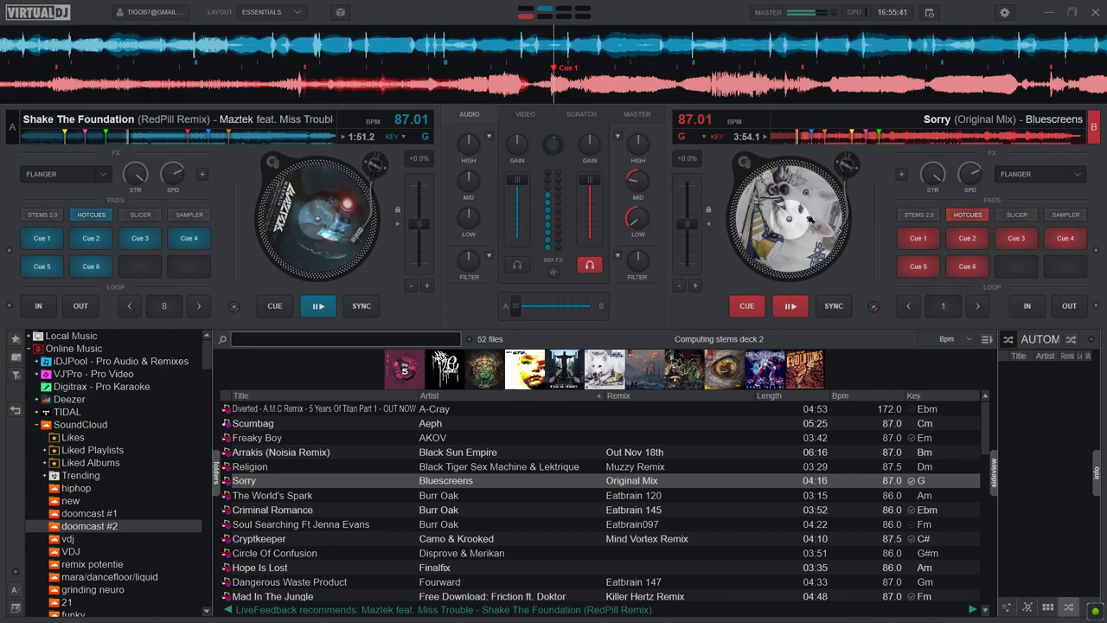
Step: Load "Krieg" (Secondary Attack Edit) by Qo & The Clamps onto deck A and move it to Cue 4
scroll(602, 463, down, 6)
scroll(513, 495, down, 2)
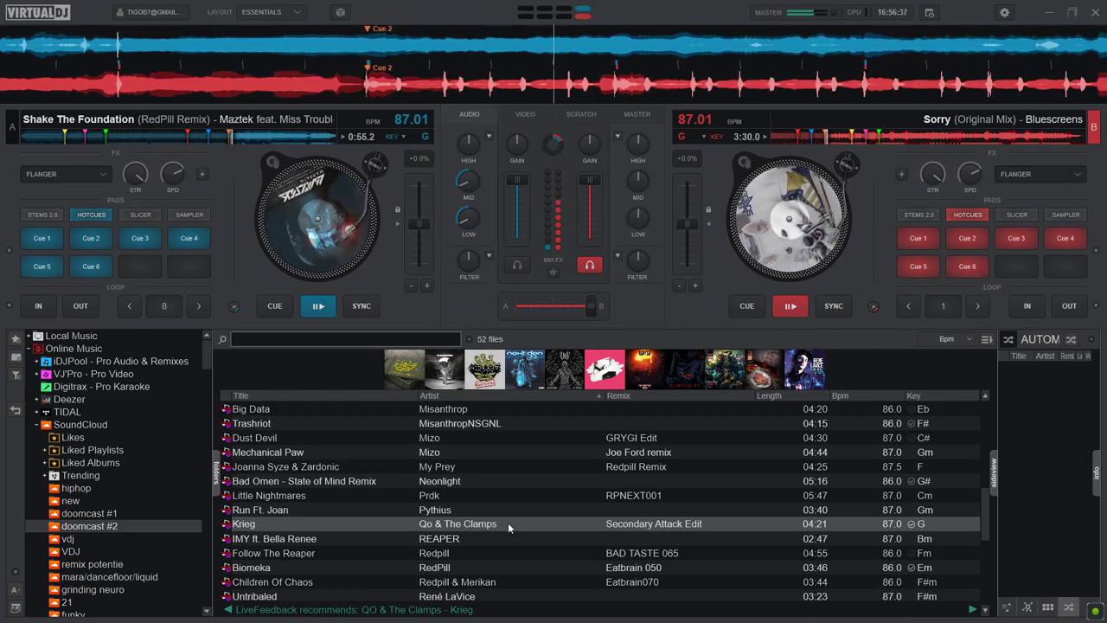
double_click(508, 523)
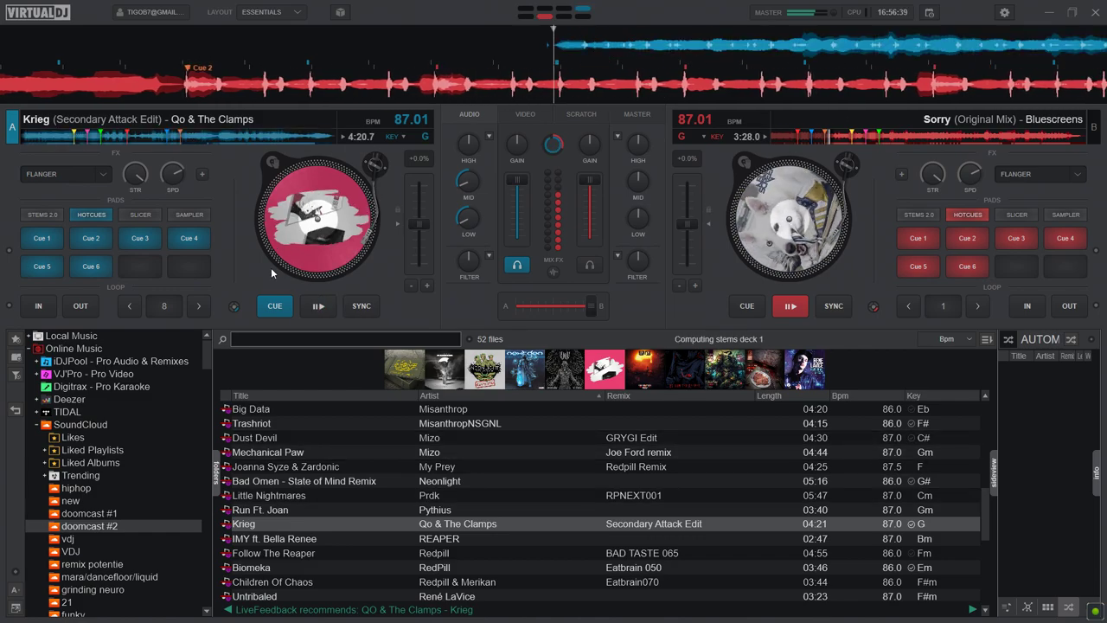
click(76, 139)
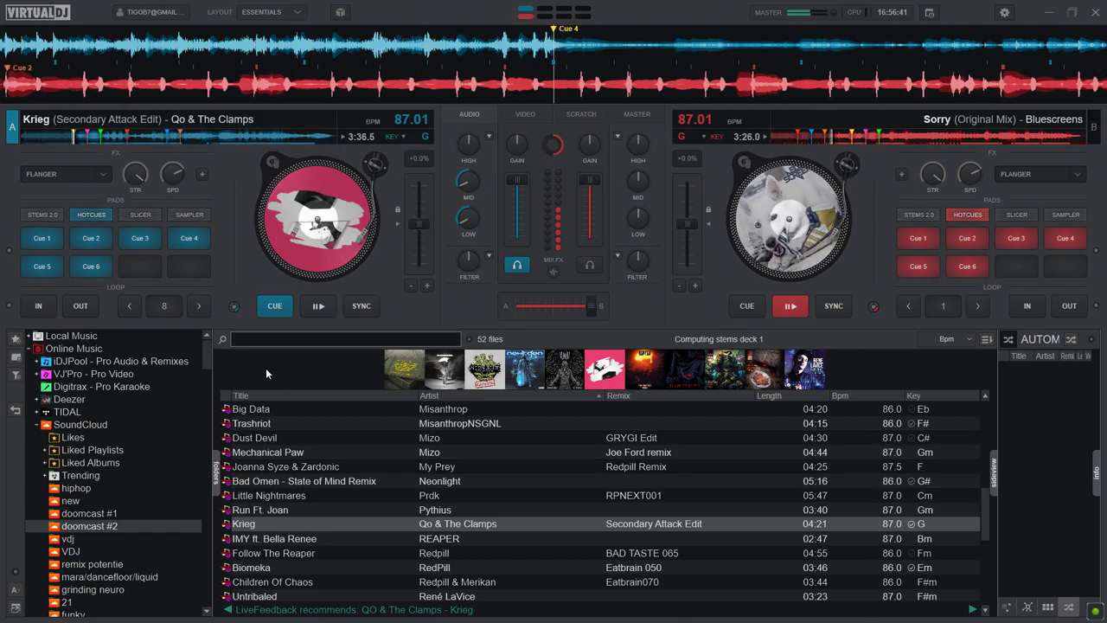
Step: Load "Biomeka" by RedPill onto deck B at Cue 1, synced to 87.01 BPM, and select "Surface" by Zombie Cats in the playlist
scroll(388, 553, down, 2)
click(394, 538)
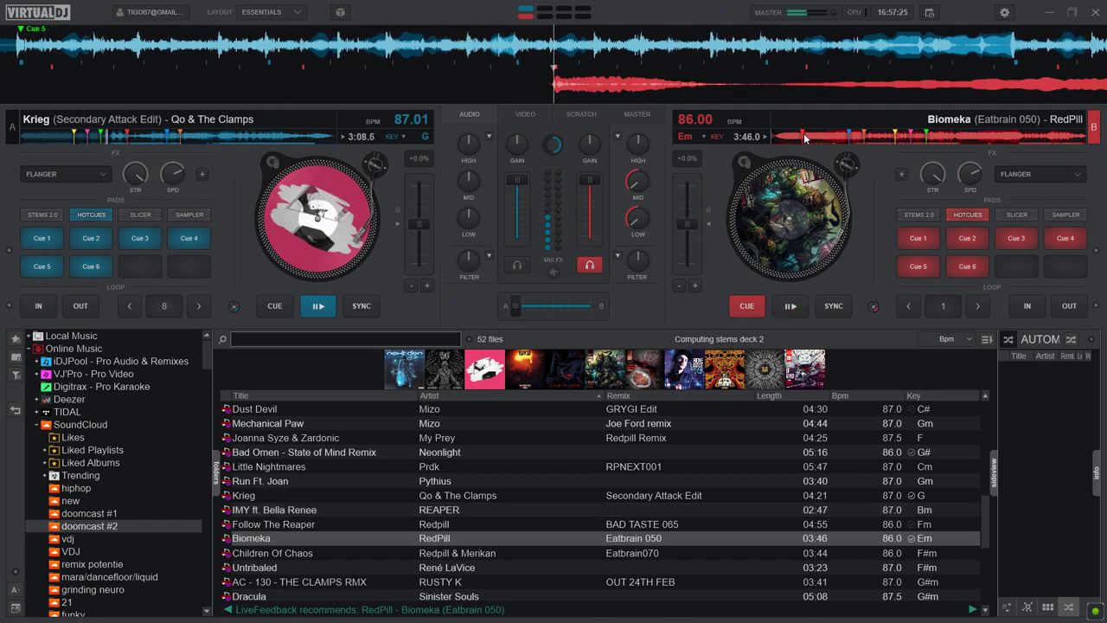
scroll(409, 521, down, 4)
scroll(408, 518, down, 1)
click(339, 588)
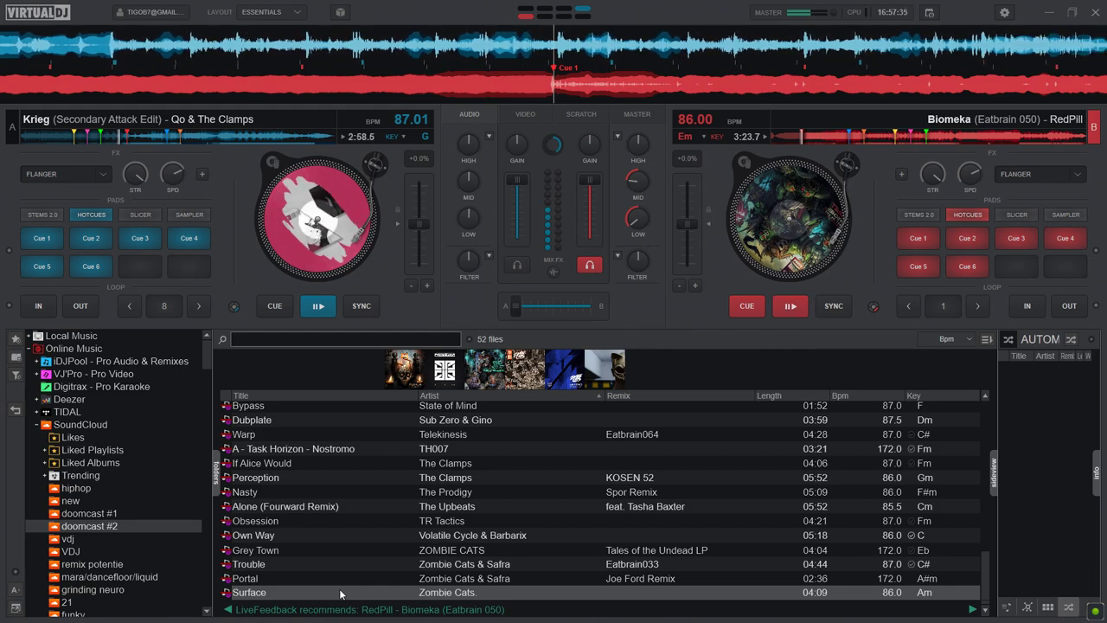
key(s)
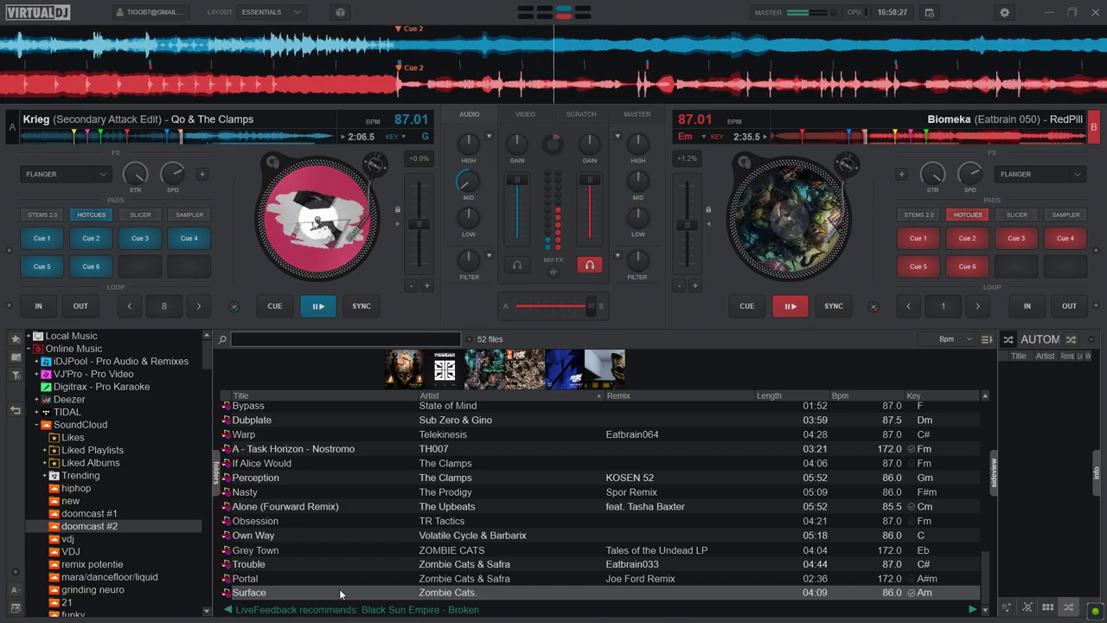
Step: Load "Surface" onto deck A and start it from Cue 4
double_click(339, 593)
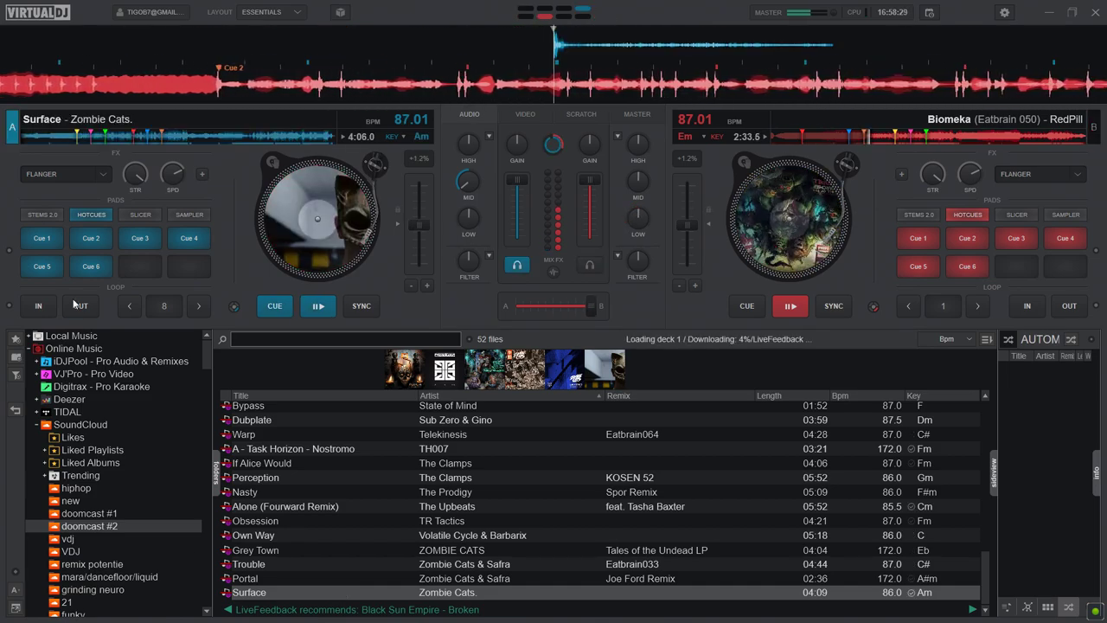
click(75, 135)
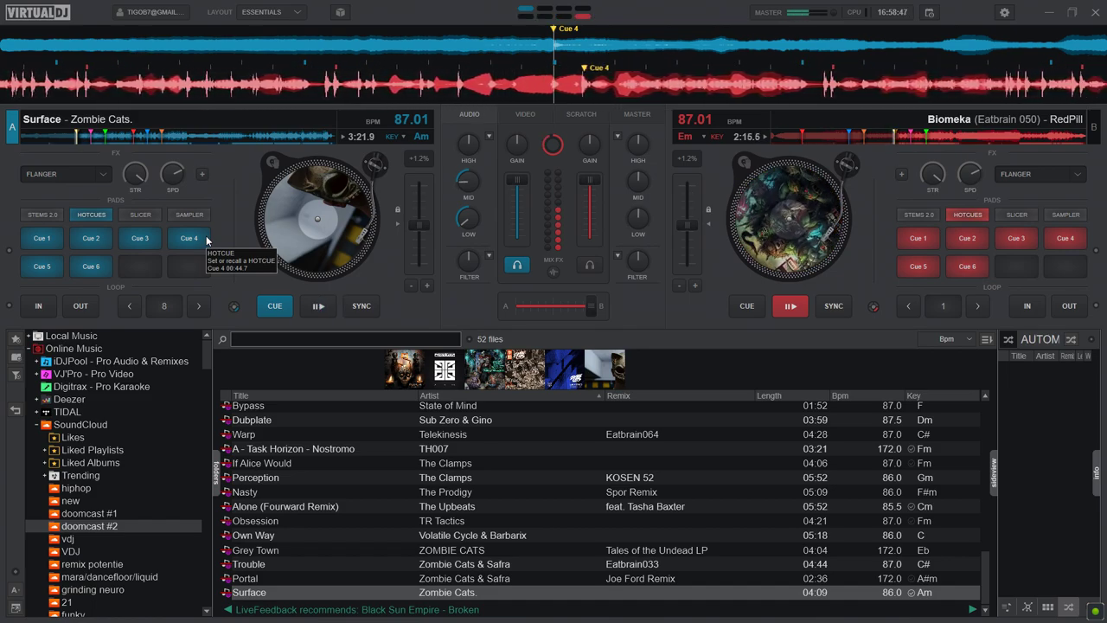
click(207, 241)
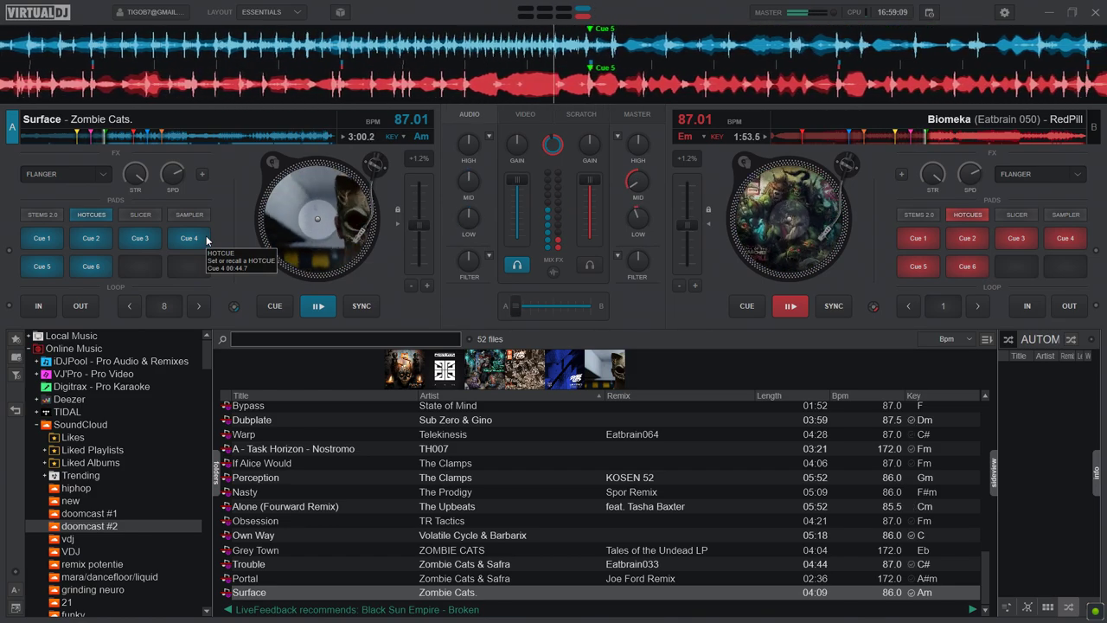
Step: Load "Own Way" onto deck B and start it from Cue 1, with "Undertaker" by Matys & Trilo selected in the playlist
double_click(382, 534)
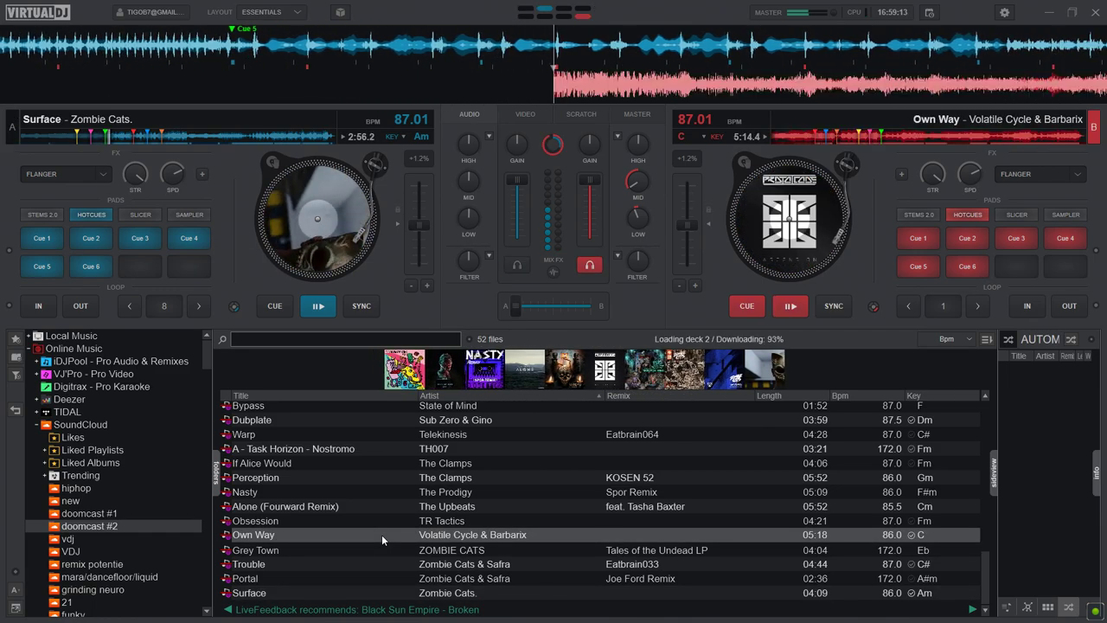
click(818, 139)
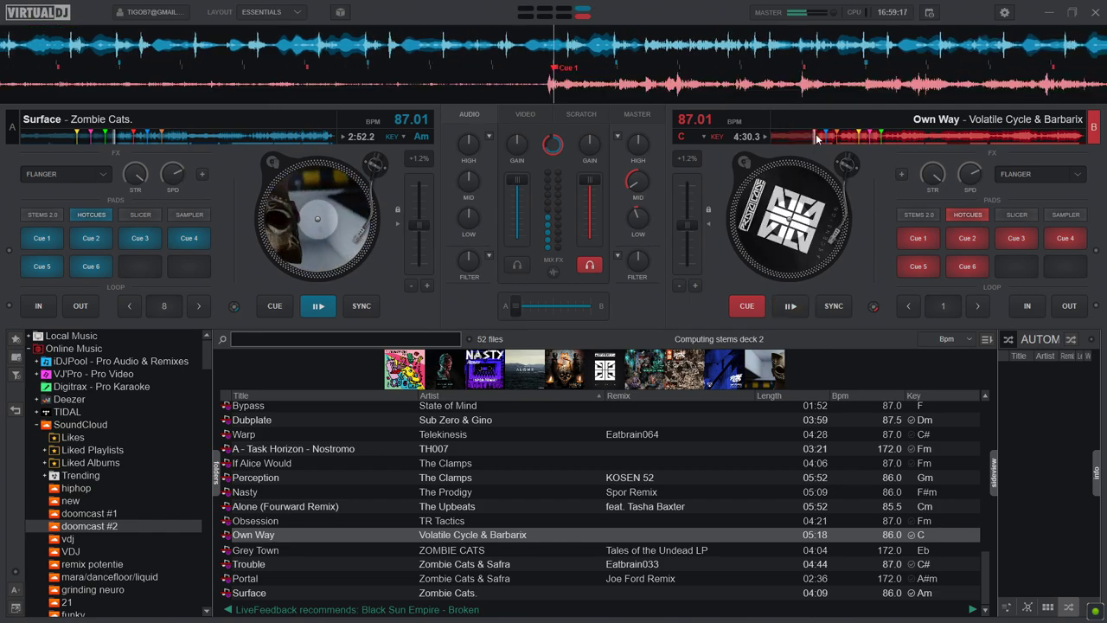
scroll(385, 545, up, 8)
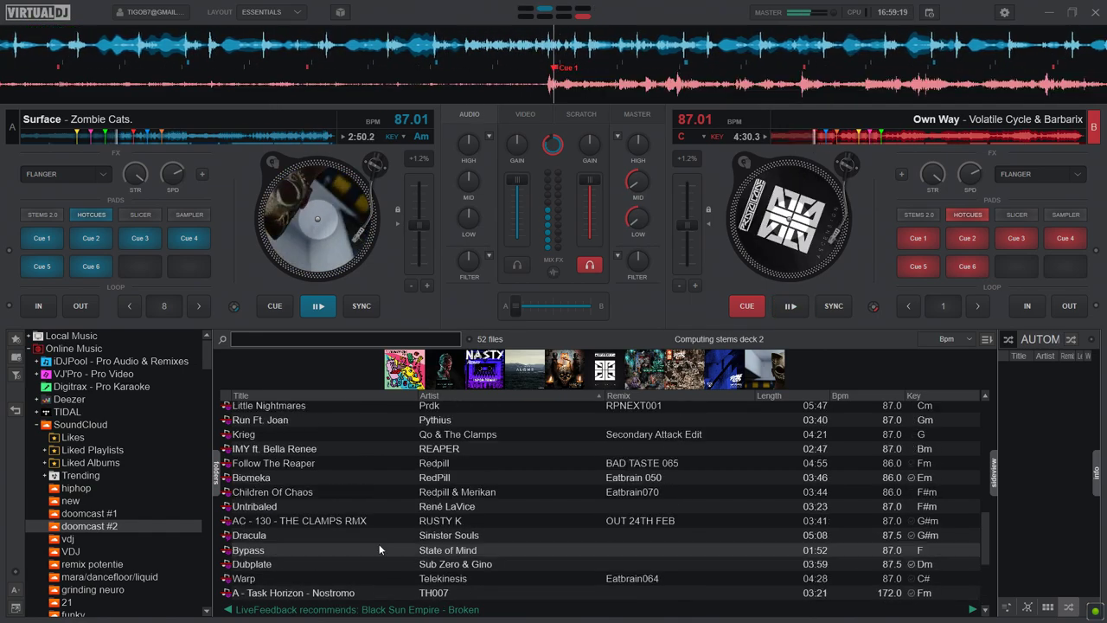
click(490, 410)
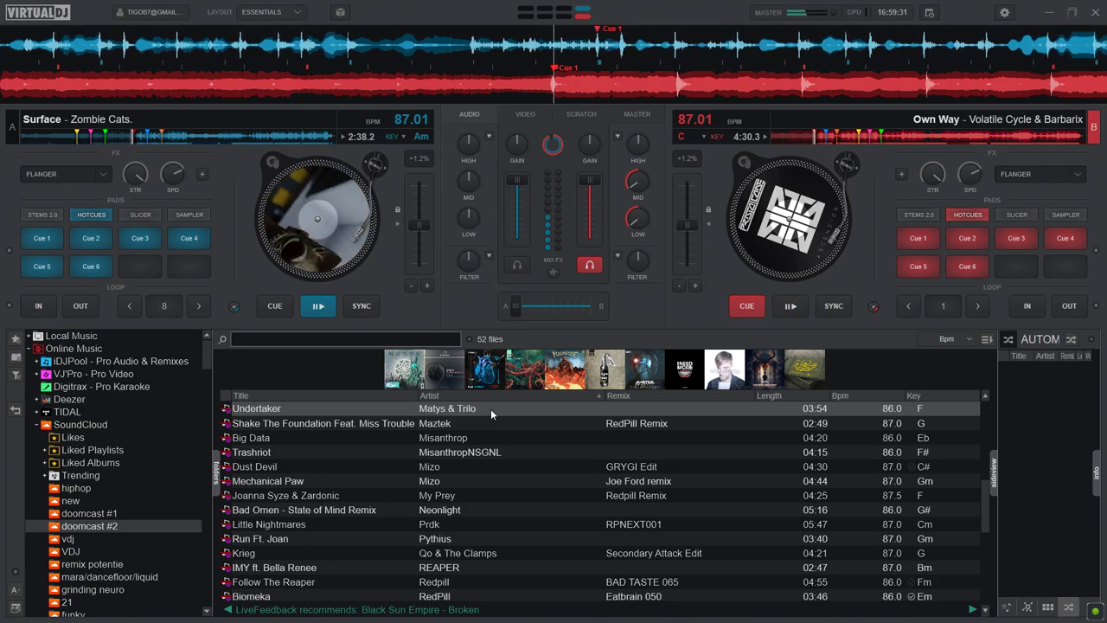
key(space)
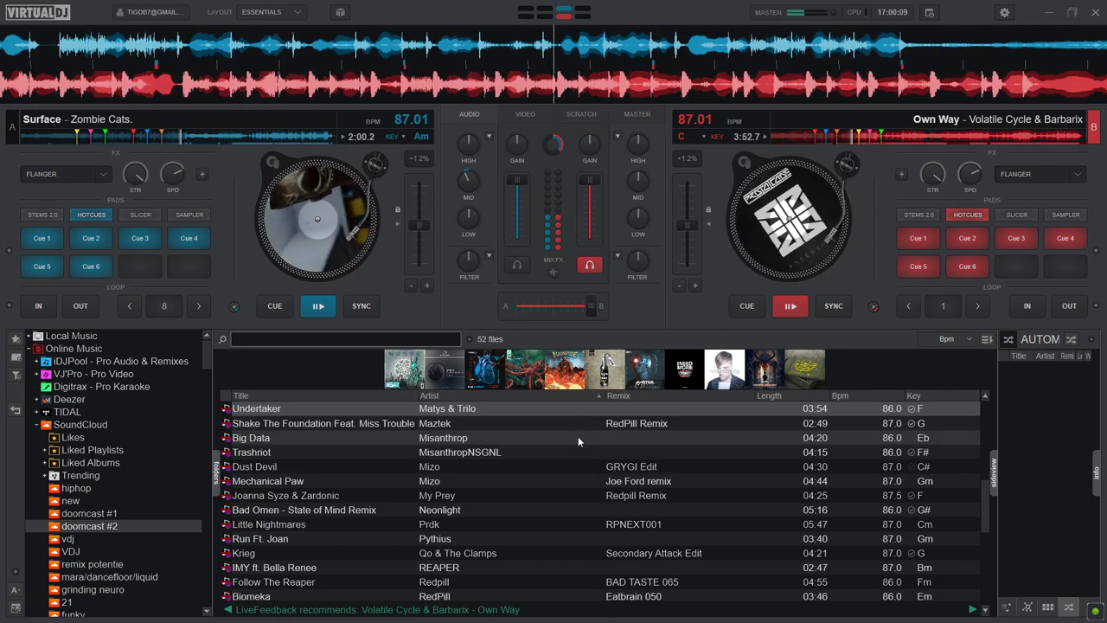
Step: Load "Undertaker" onto deck A and move it to Cue 4
key(ctrl+Left)
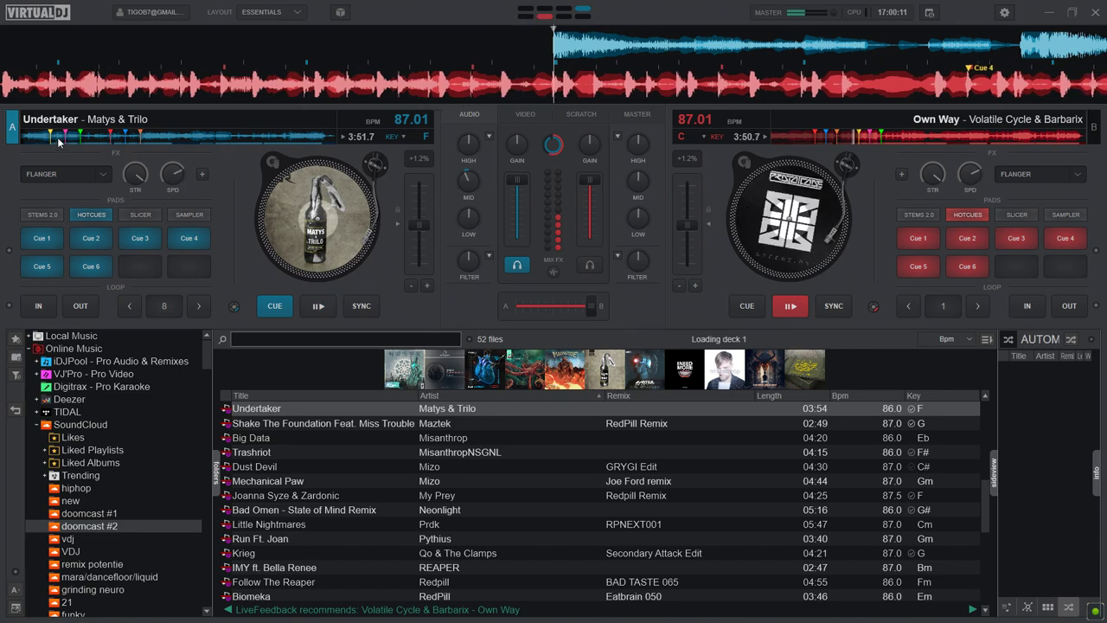
click(49, 137)
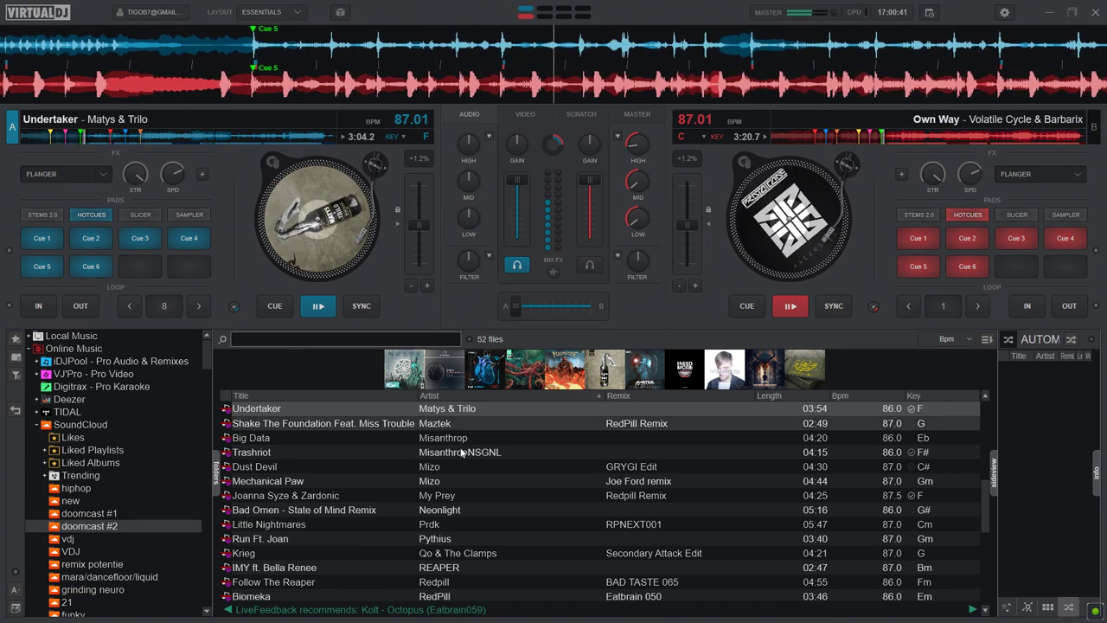
Step: Load "Joanna Syze & Zardonic" (Redpill Remix) onto deck B and start it from Cue 1, synced to 87.01 BPM
double_click(498, 496)
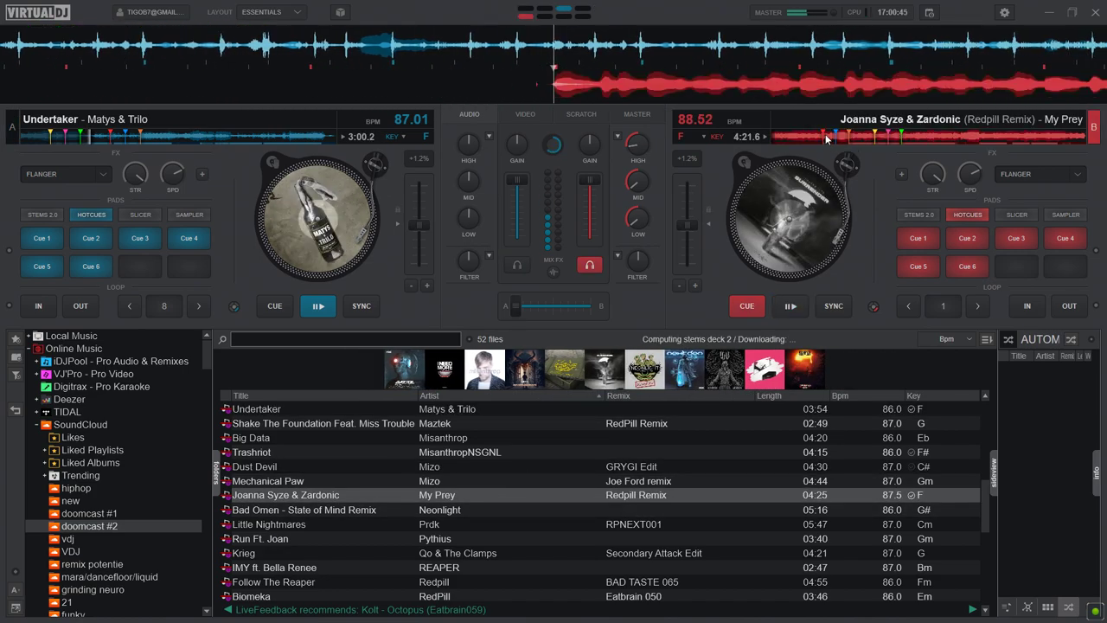
click(826, 139)
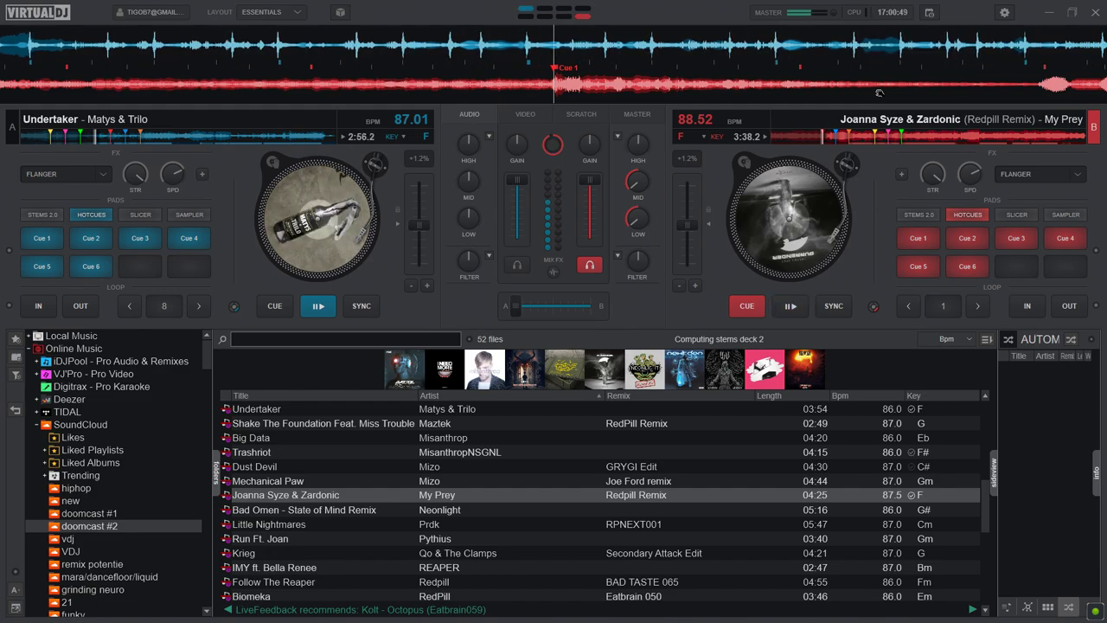
key(s)
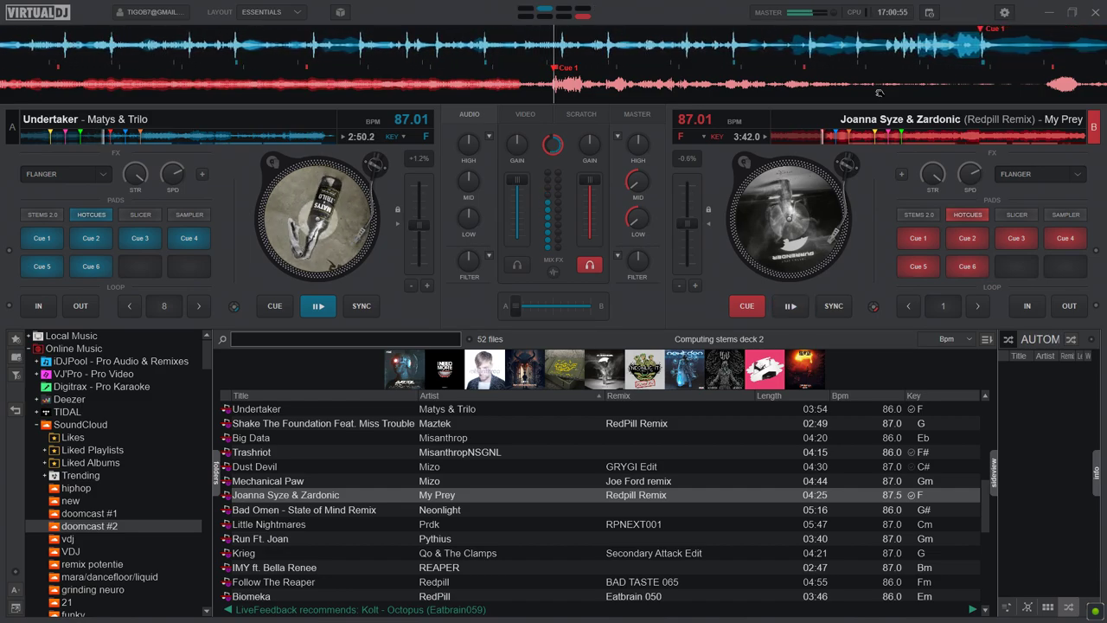
scroll(632, 504, up, 2)
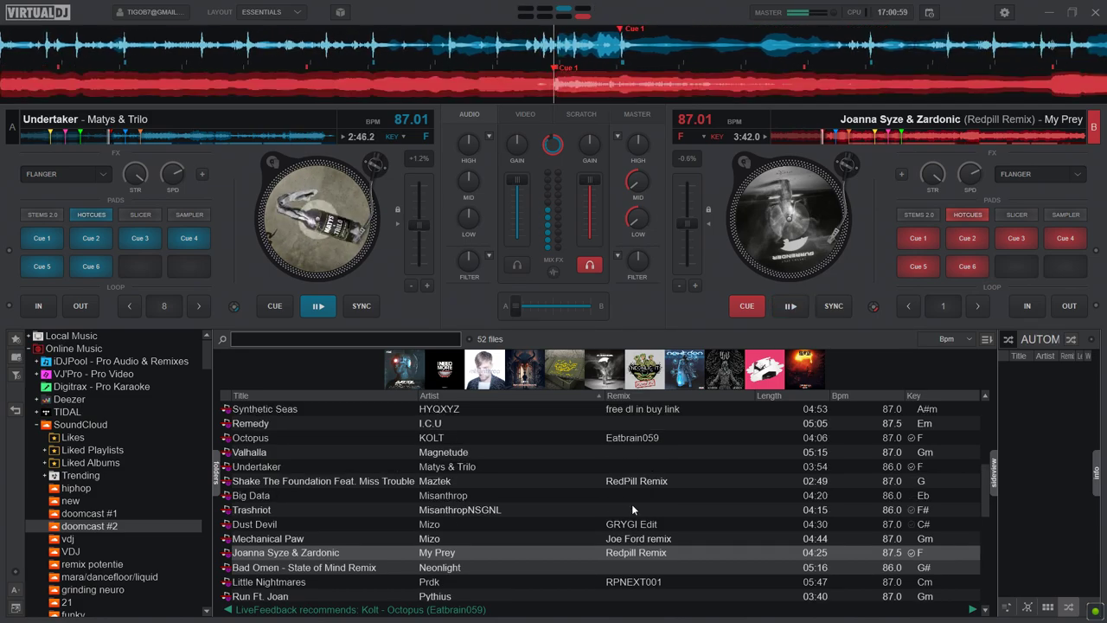
key(space)
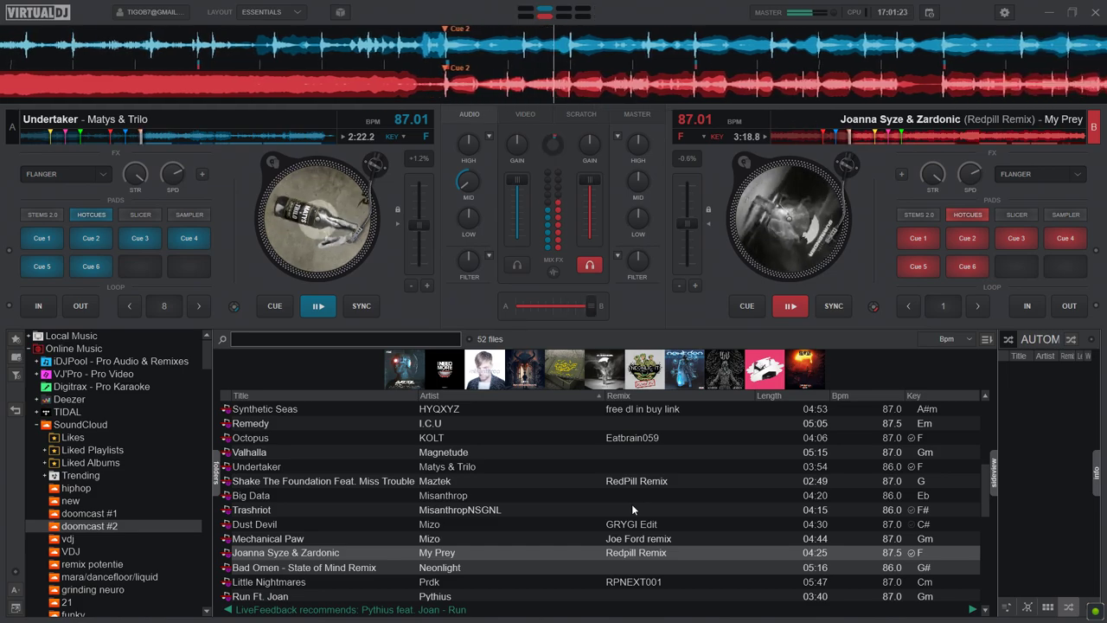
Step: Load "Octopus" by KOLT onto deck A, start it from Cue 4 and select "Bypass" by State of Mind in the playlist
click(597, 437)
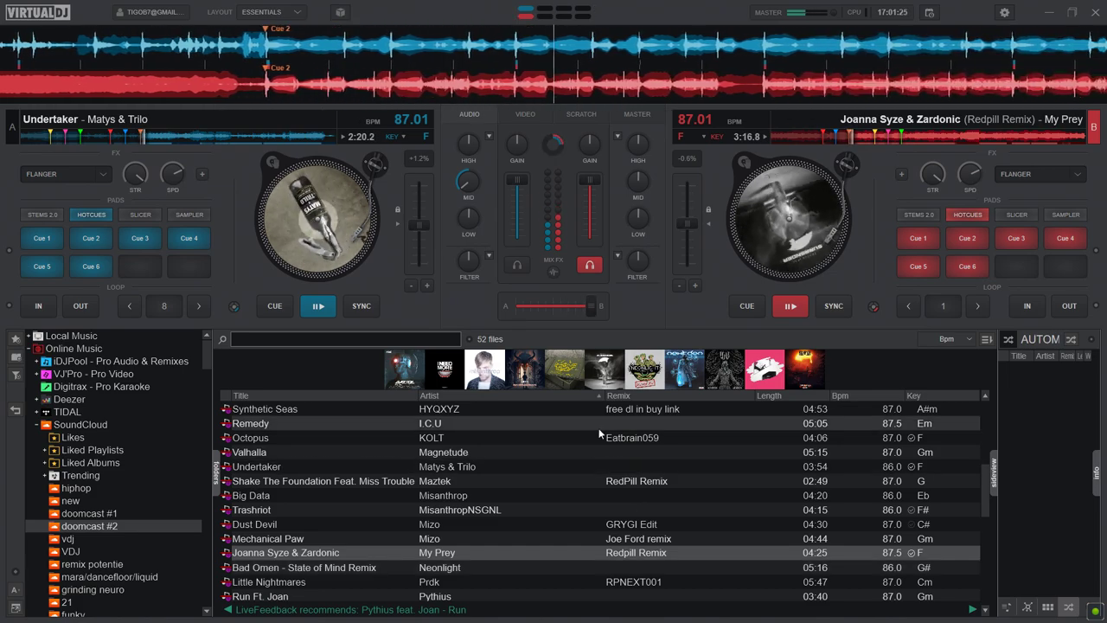
double_click(597, 437)
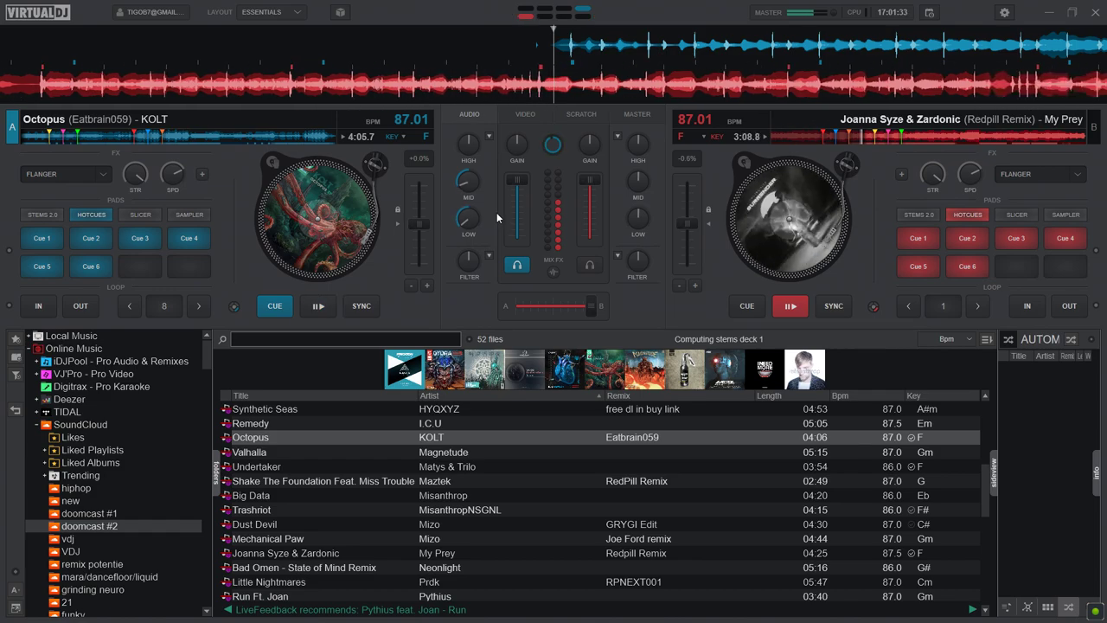
click(54, 134)
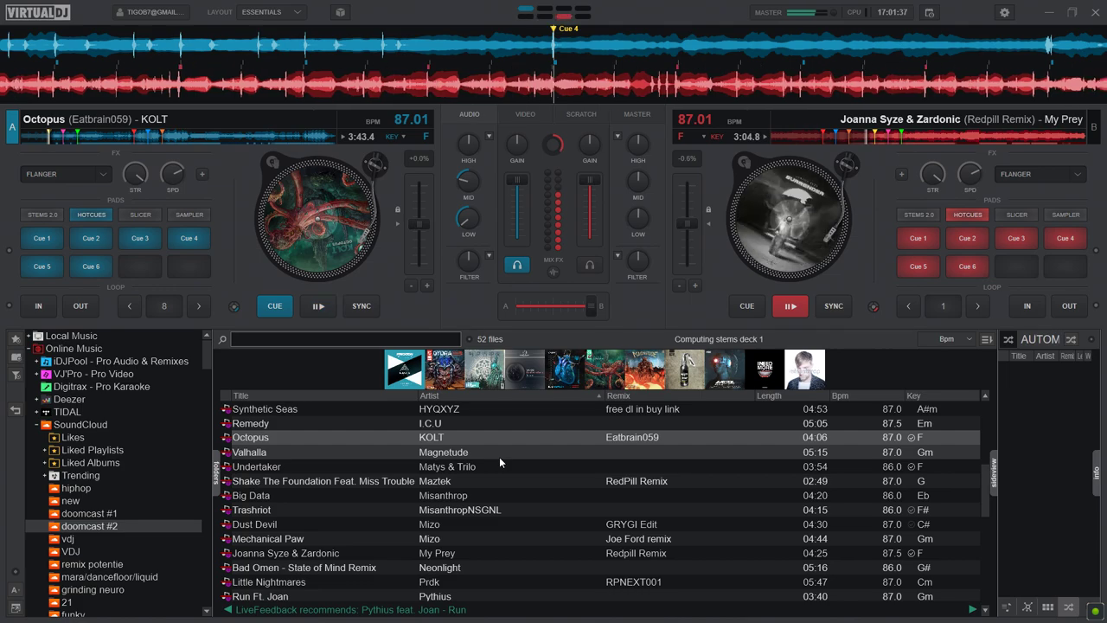
scroll(450, 493, down, 5)
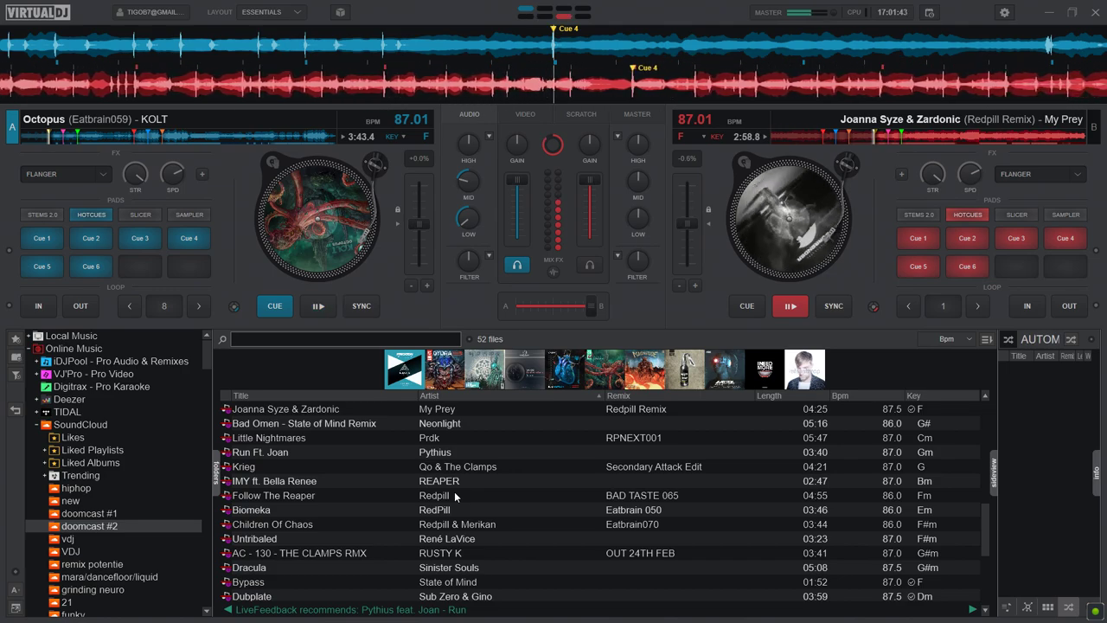
key(space)
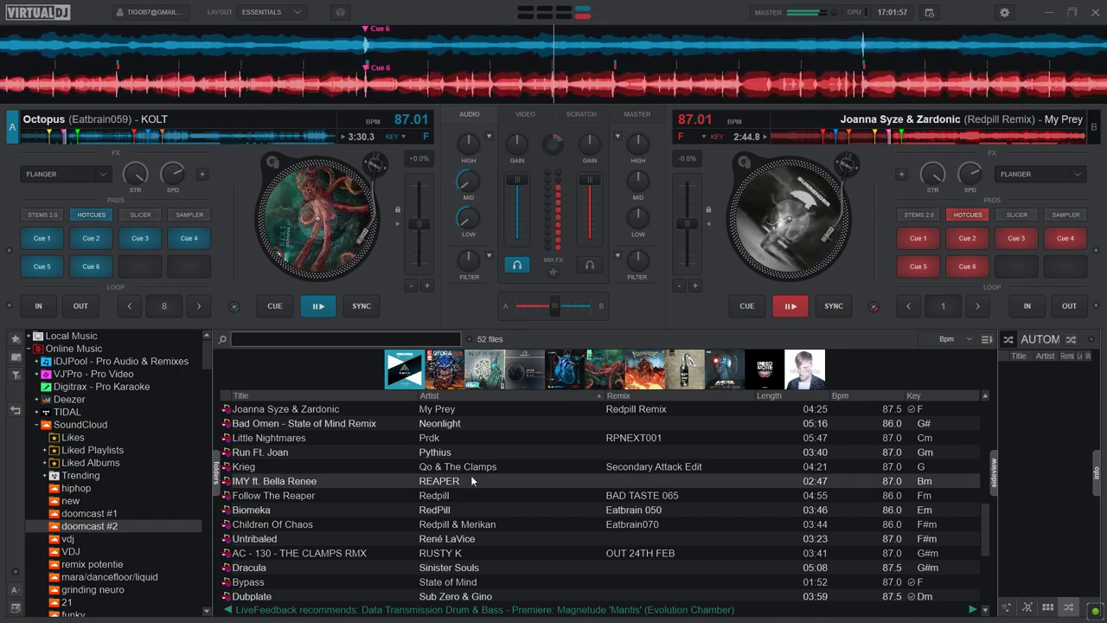
click(484, 582)
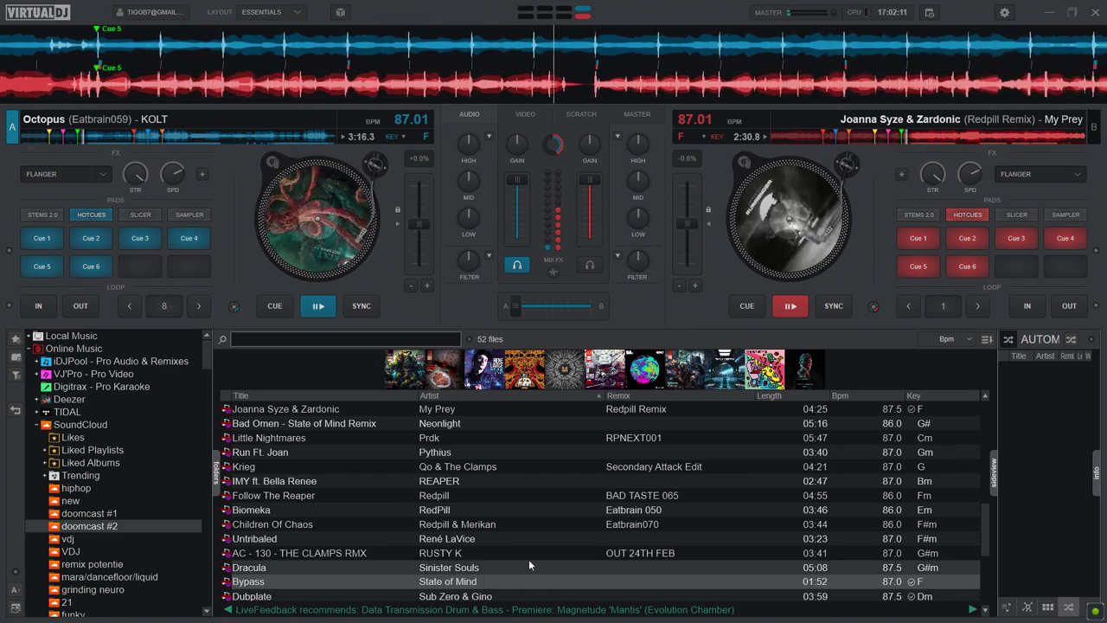
Step: Load "Bypass" by State of Mind onto deck B, start it from Cue 1 and select "Dubplate" in the playlist
key(ctrl+Right)
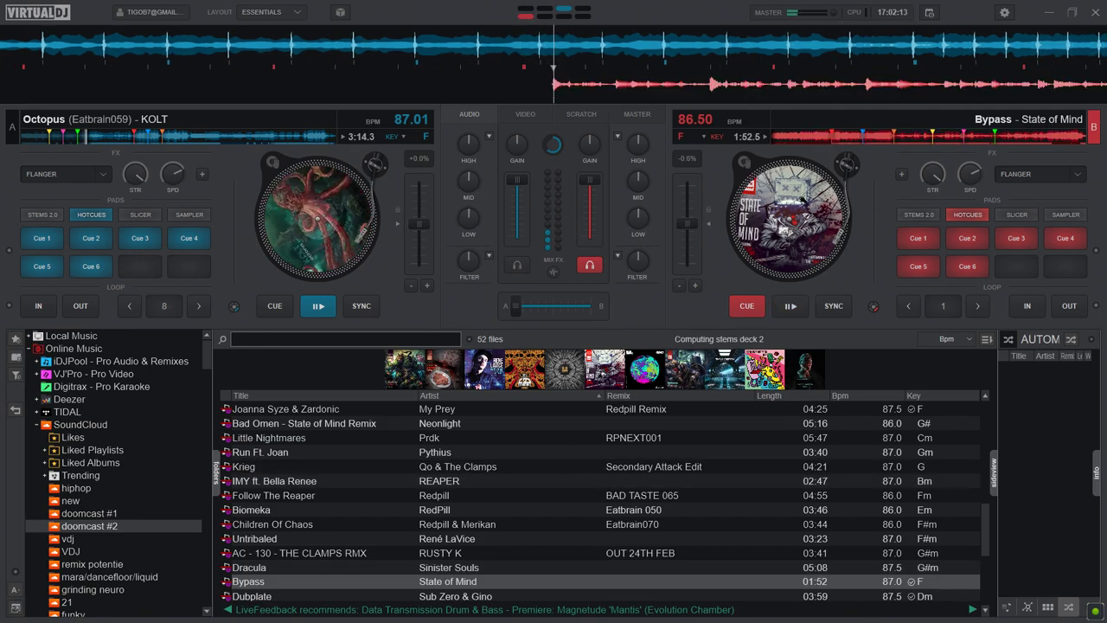
click(833, 137)
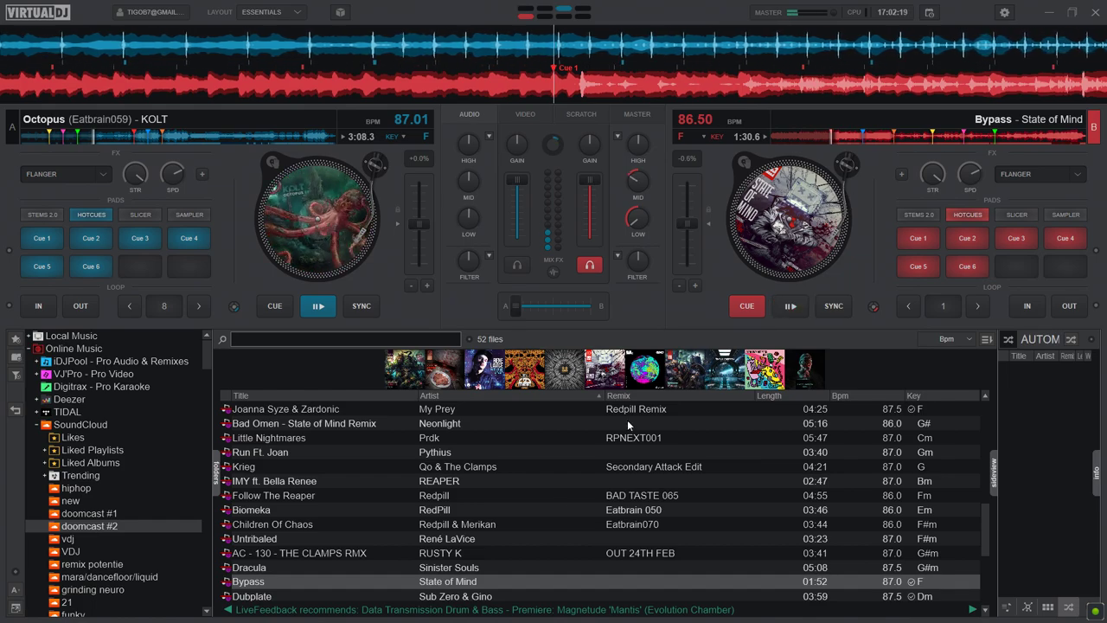
scroll(510, 551, down, 1)
click(510, 550)
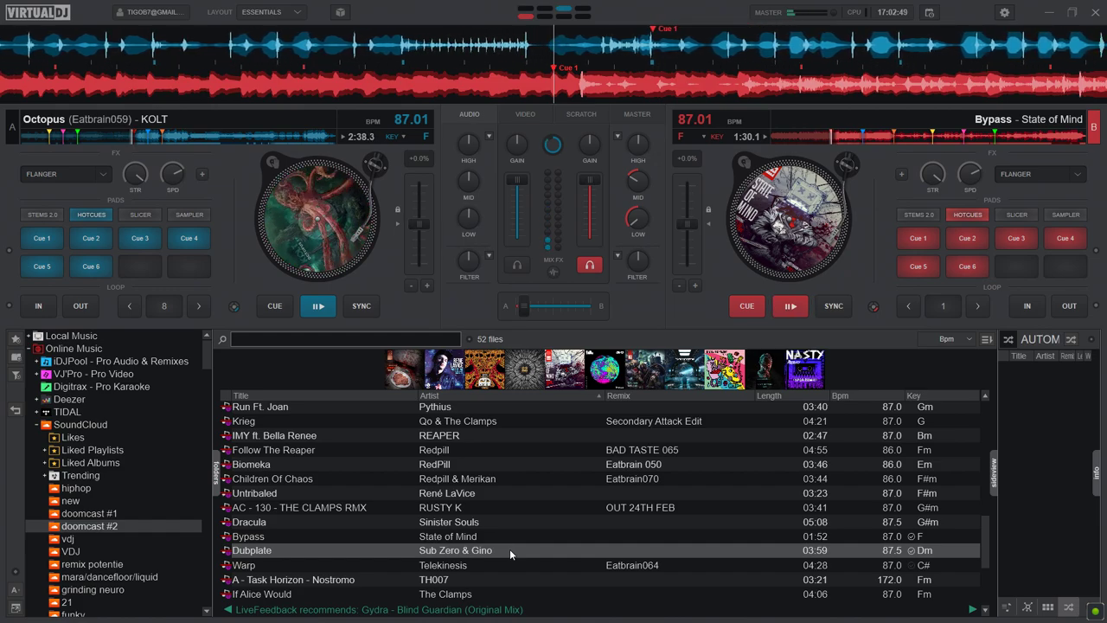
key(space)
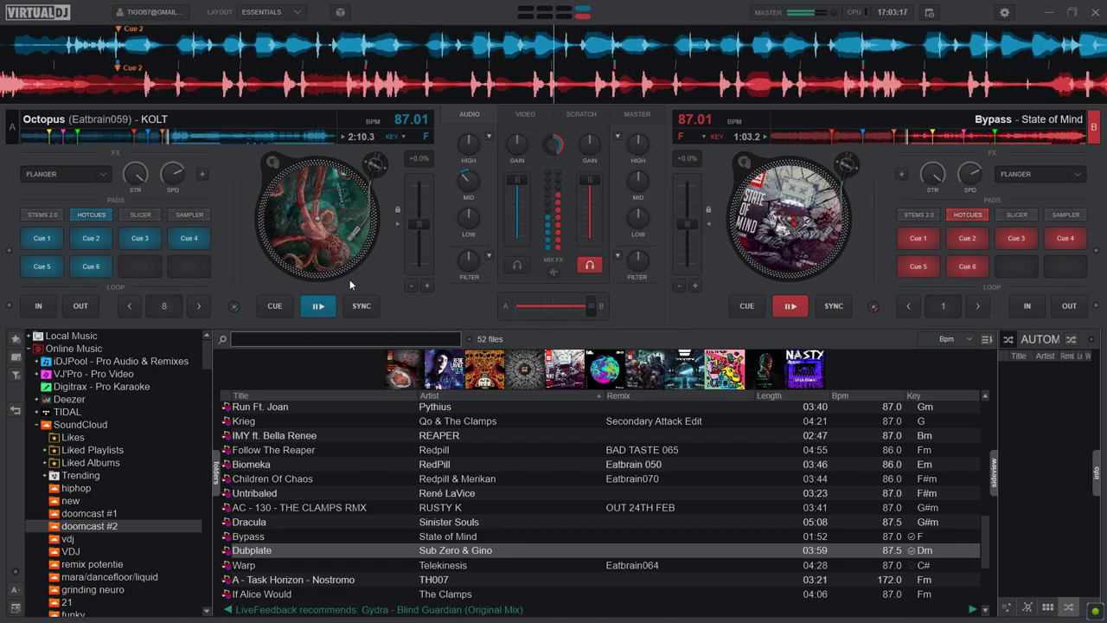
Step: Load "Dubplate" by Sub Zero & Gino onto deck A and start it from Cue 4
key(Left)
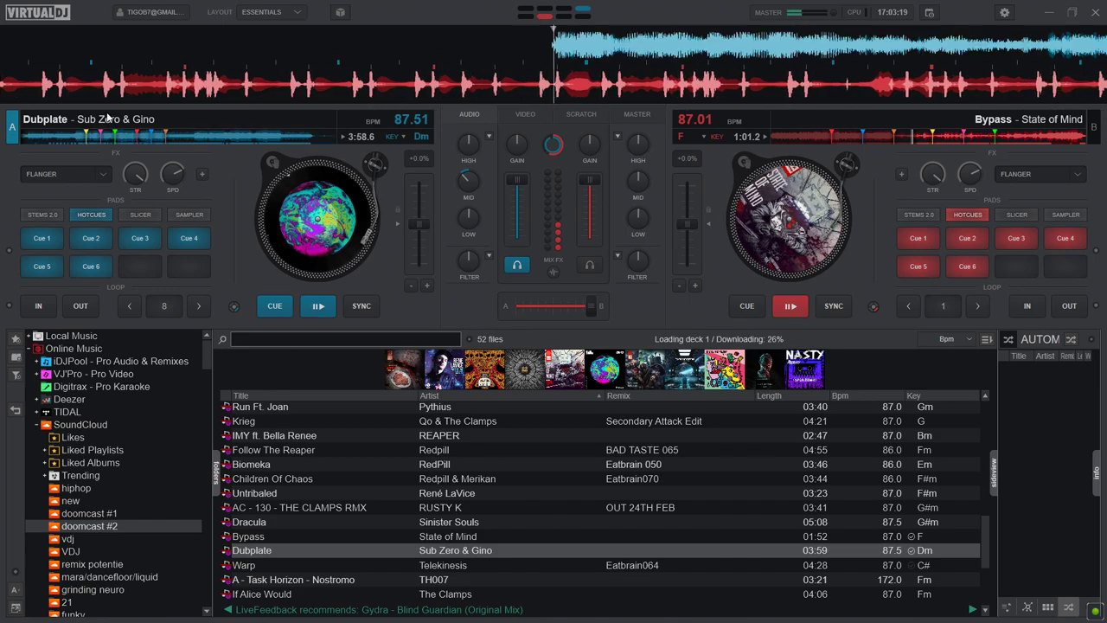
click(87, 137)
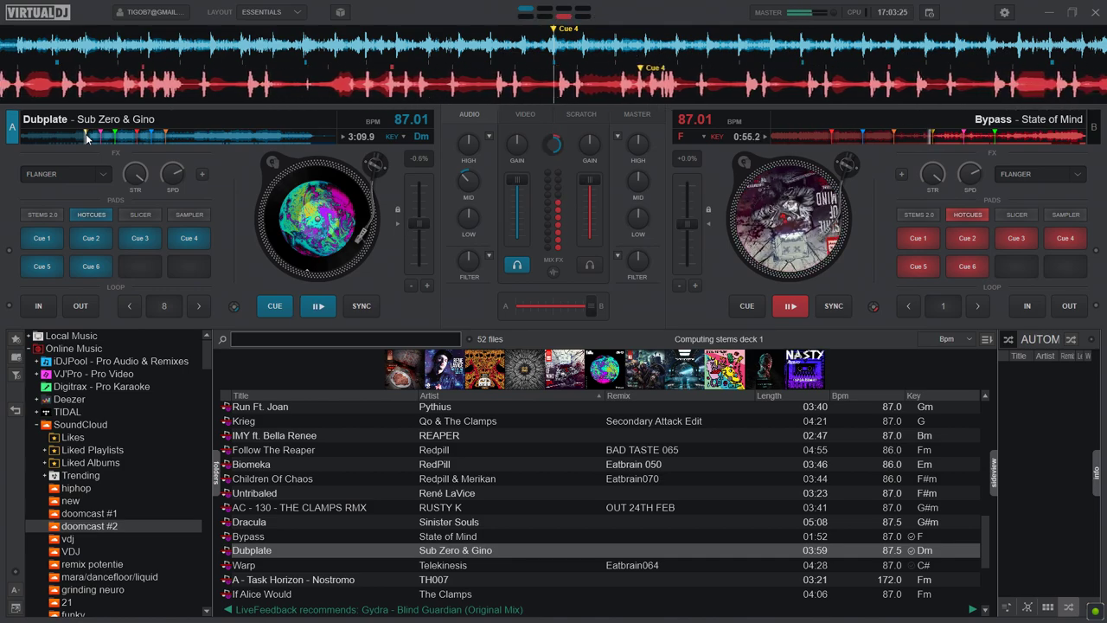
key(space)
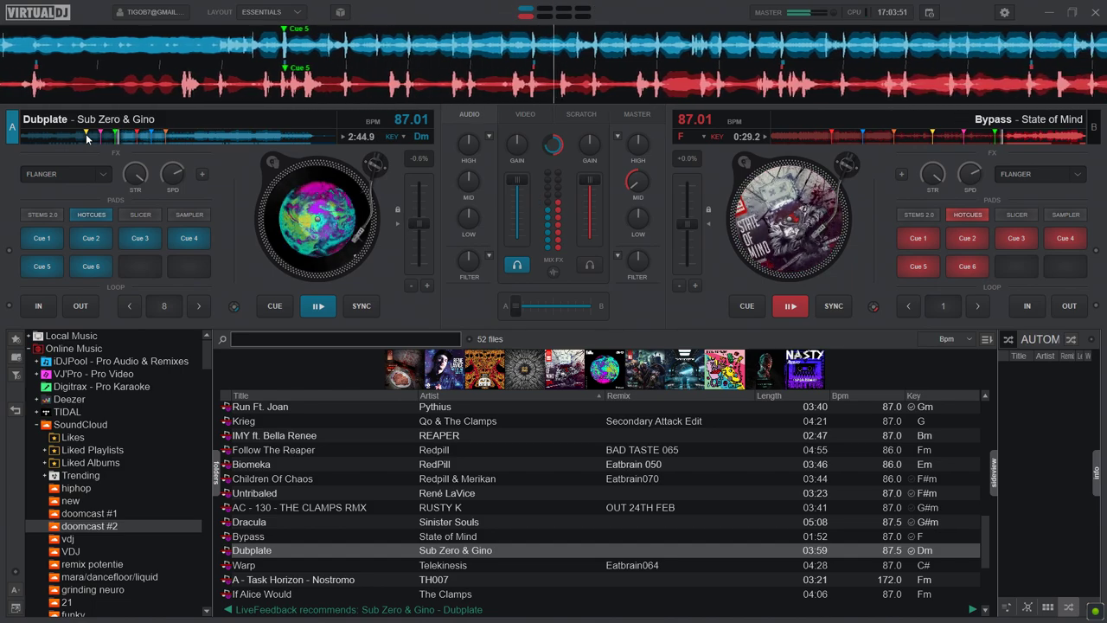
Step: Load "Mechanical Paw" (Joe Ford remix) by Mizo onto deck B and start it from Cue 1
scroll(484, 501, up, 5)
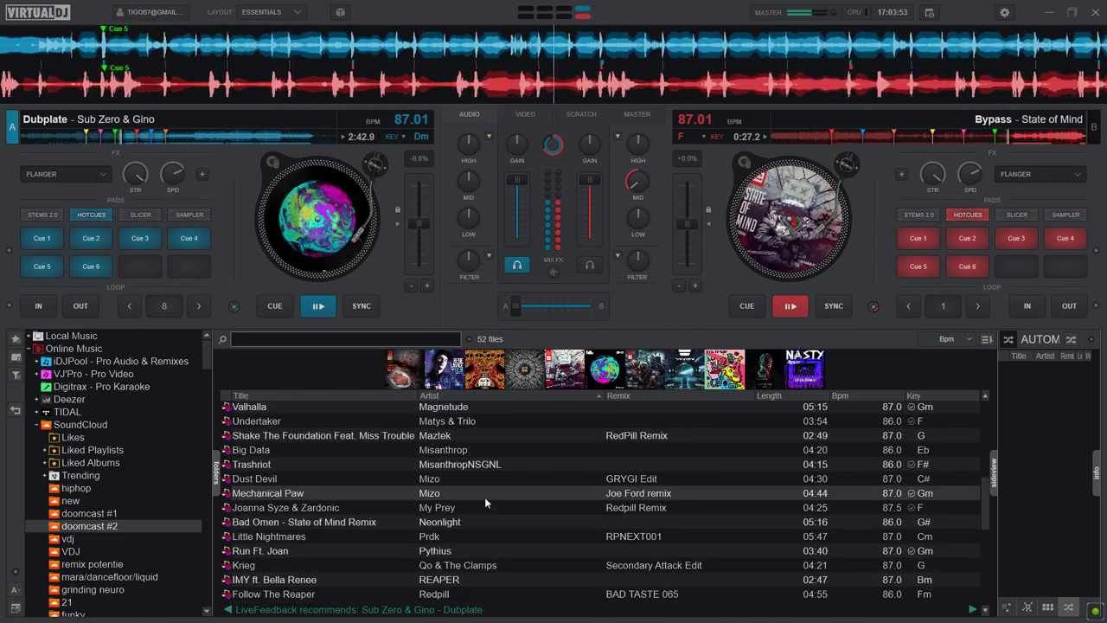
double_click(485, 485)
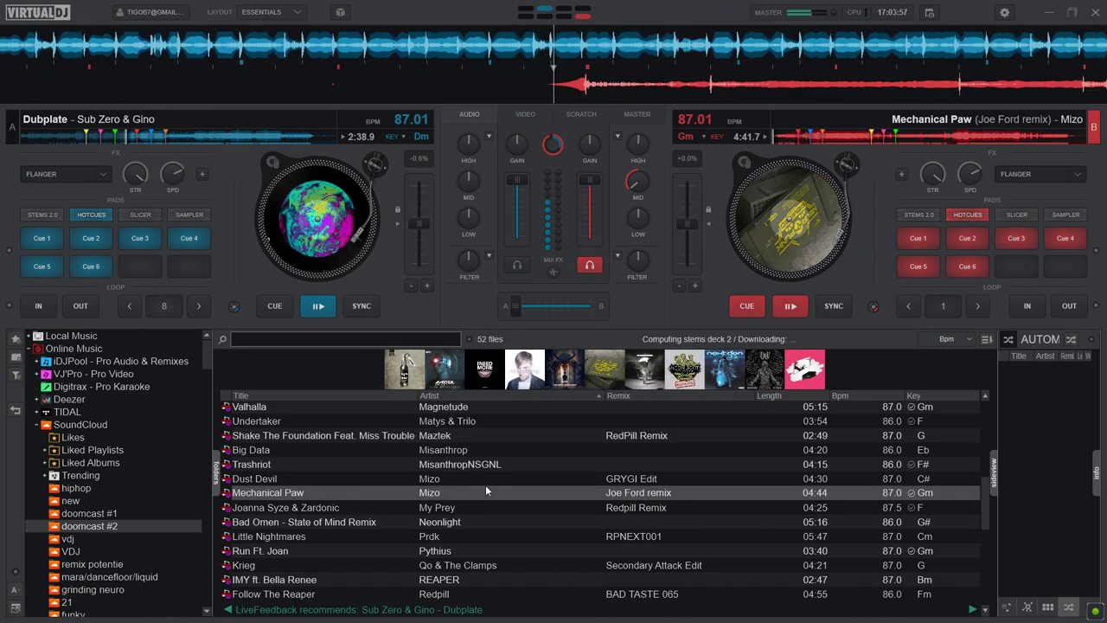
click(798, 137)
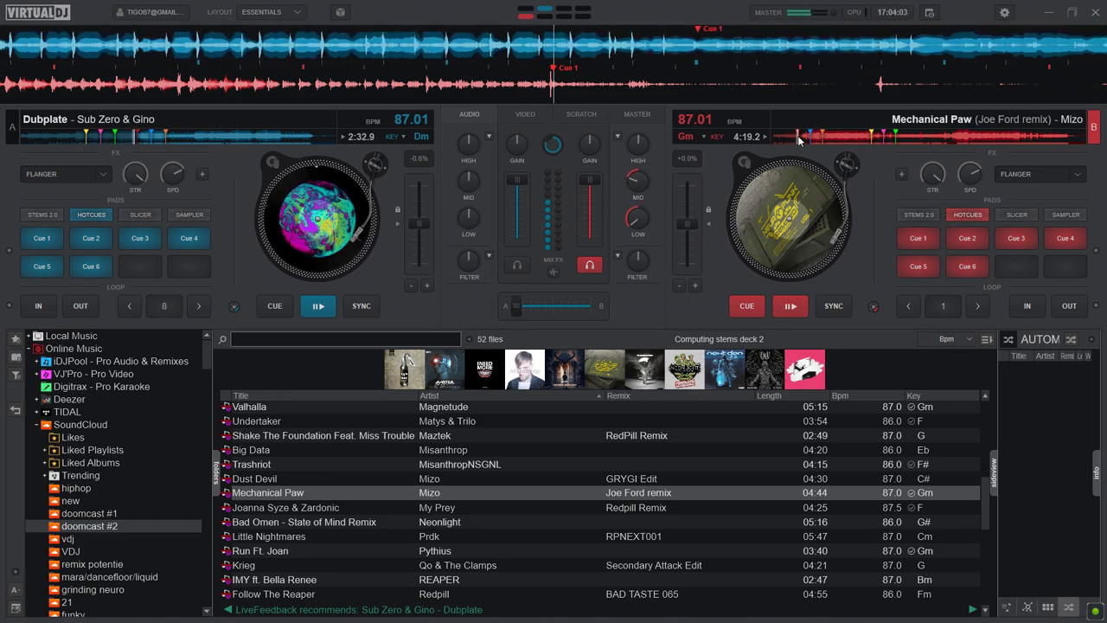
key(space)
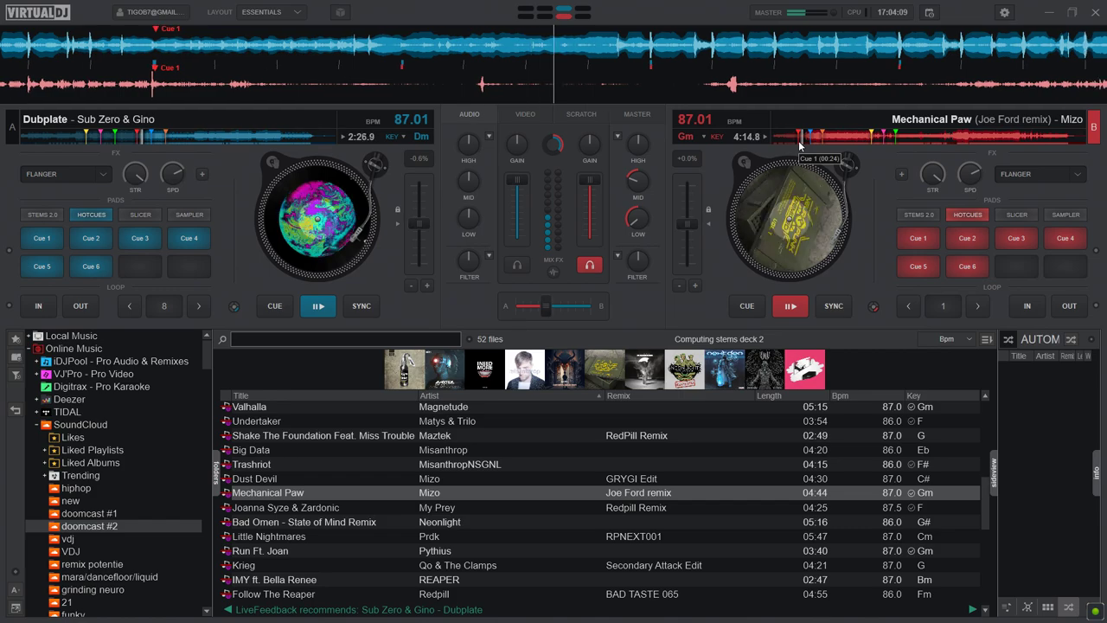
Step: Load "Dangerous Waste Product" by Fourward onto deck A and move it to Cue 4
scroll(492, 553, up, 5)
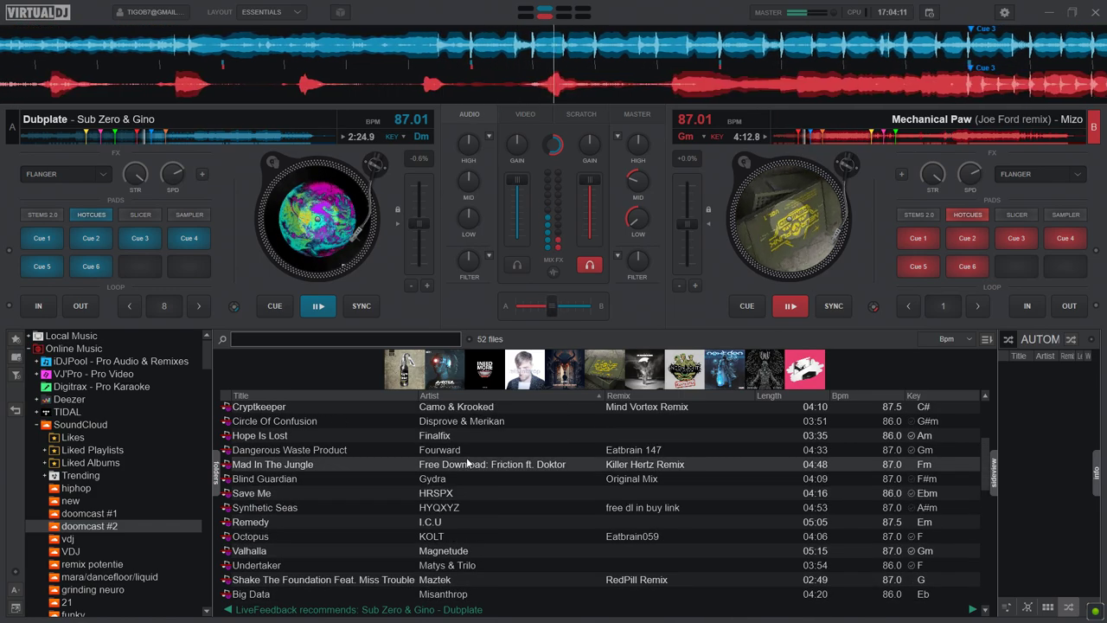
click(467, 452)
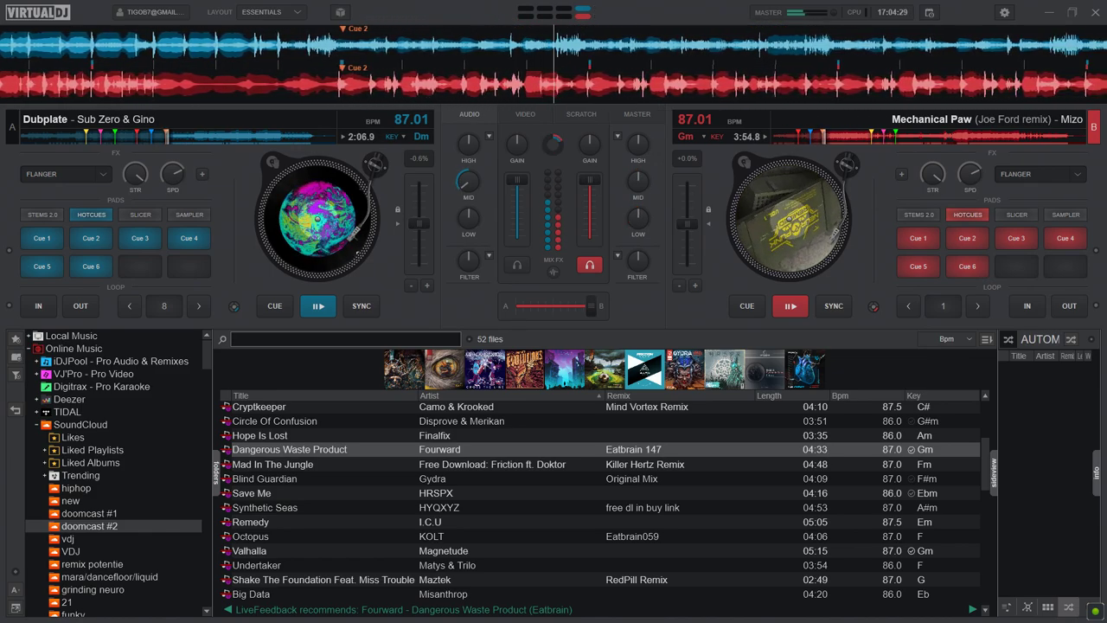
key(ctrl+Left)
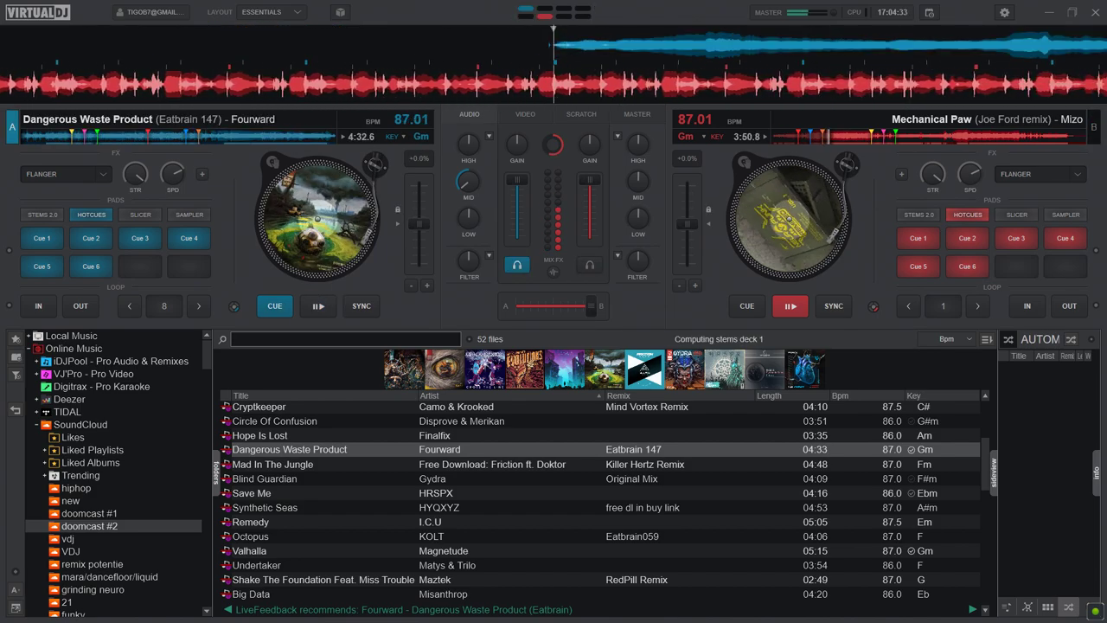
key(4)
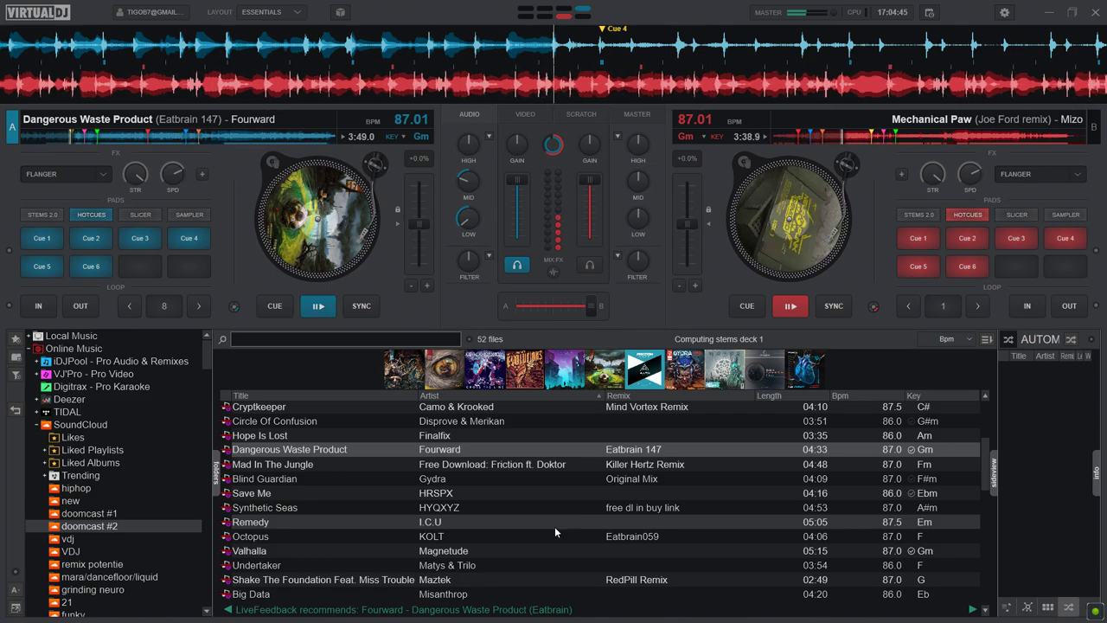
Step: Load "Alone (Fourward Remix)" by The Upbeats onto deck B, move it to Cue 4 and sync it to 87.01 BPM
scroll(555, 526, down, 3)
scroll(556, 522, down, 5)
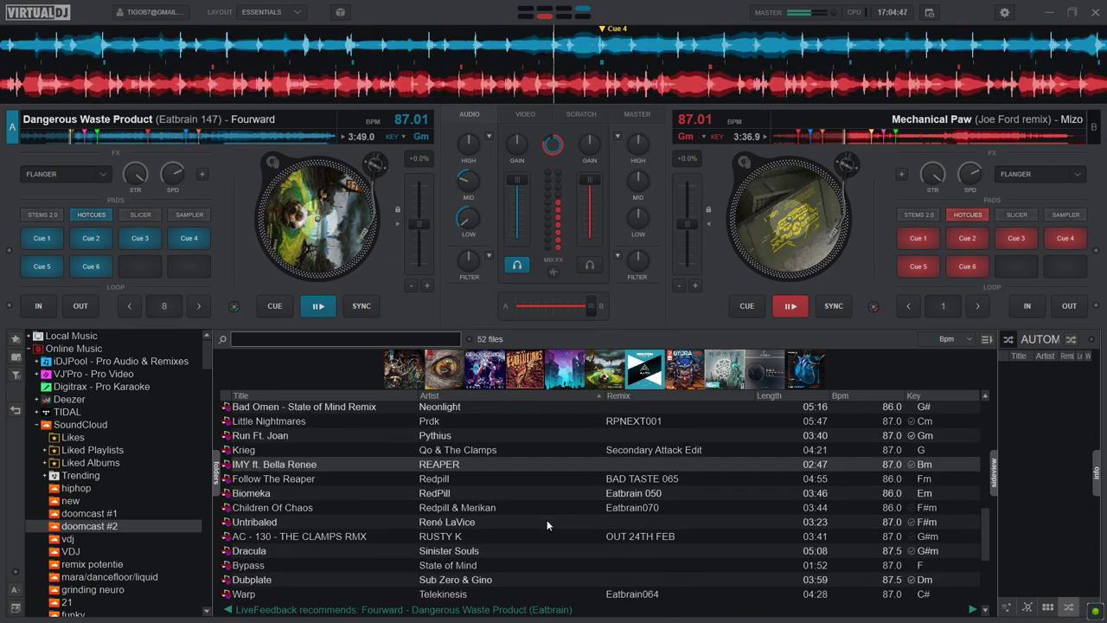
scroll(533, 550, down, 2)
click(497, 580)
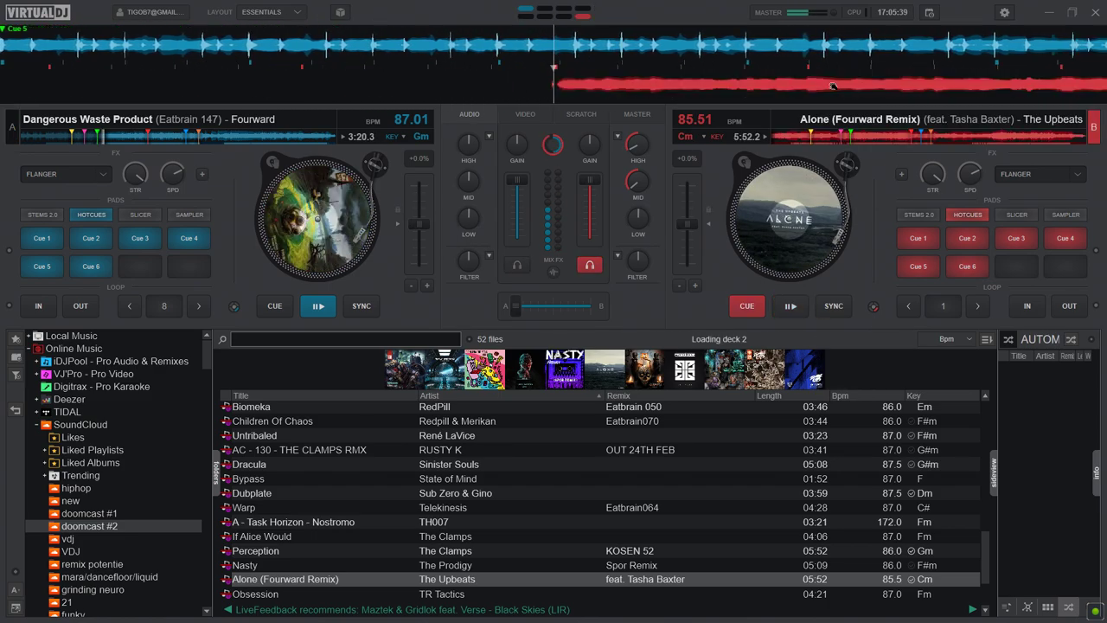
click(811, 136)
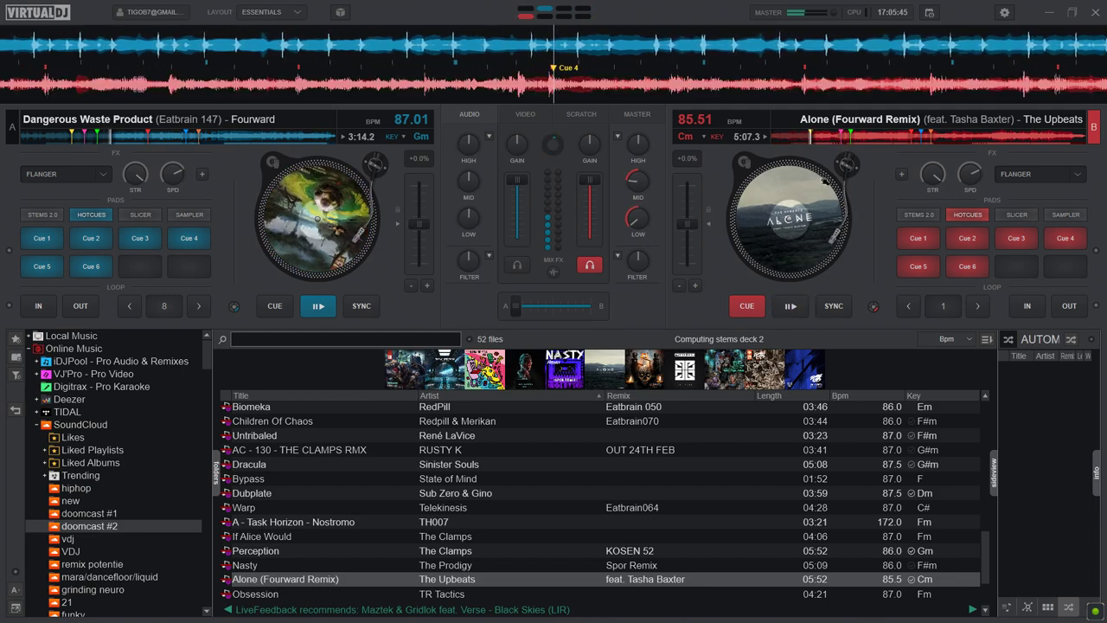
key(s)
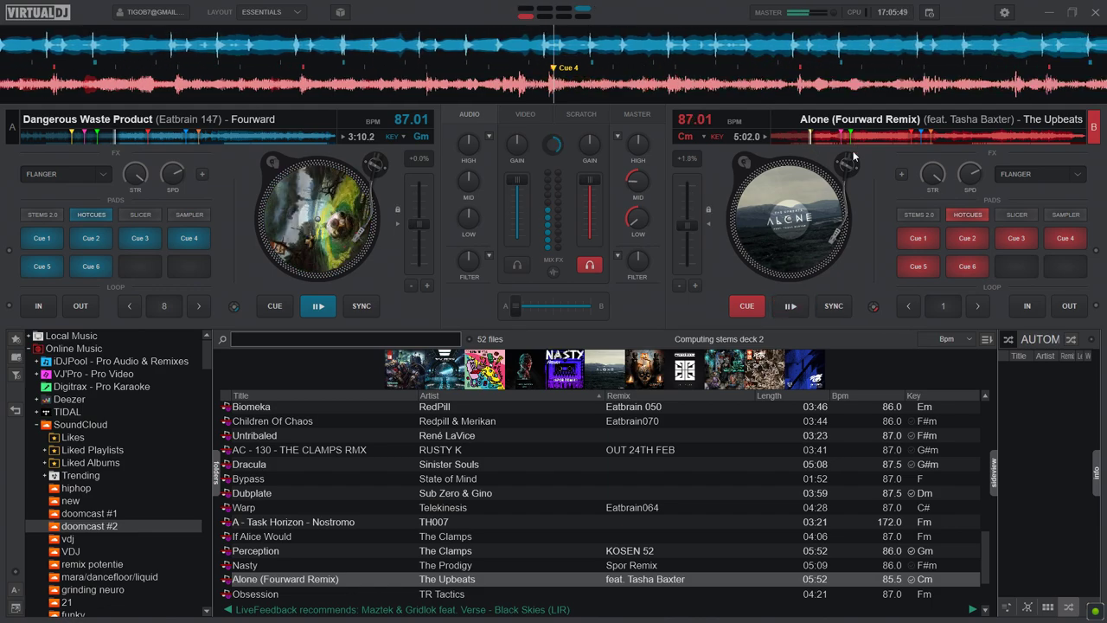
Step: Select "Big Data" by Misanthrop in the playlist and start "Alone (Fourward Remix)" on deck B from Cue 4
scroll(486, 483, up, 3)
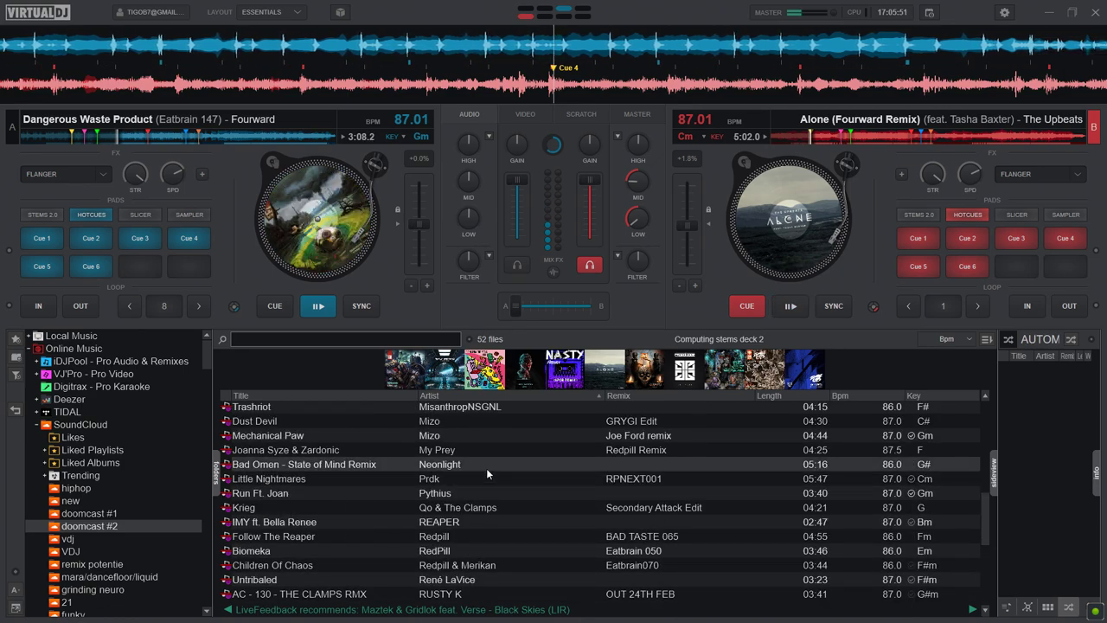
scroll(482, 454, up, 1)
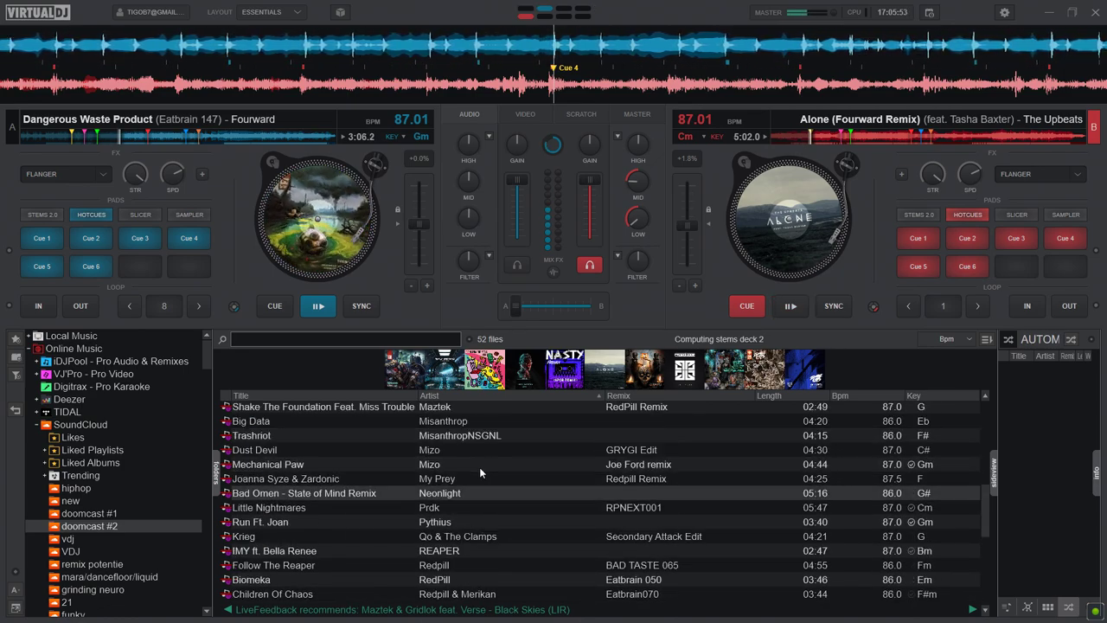
click(486, 424)
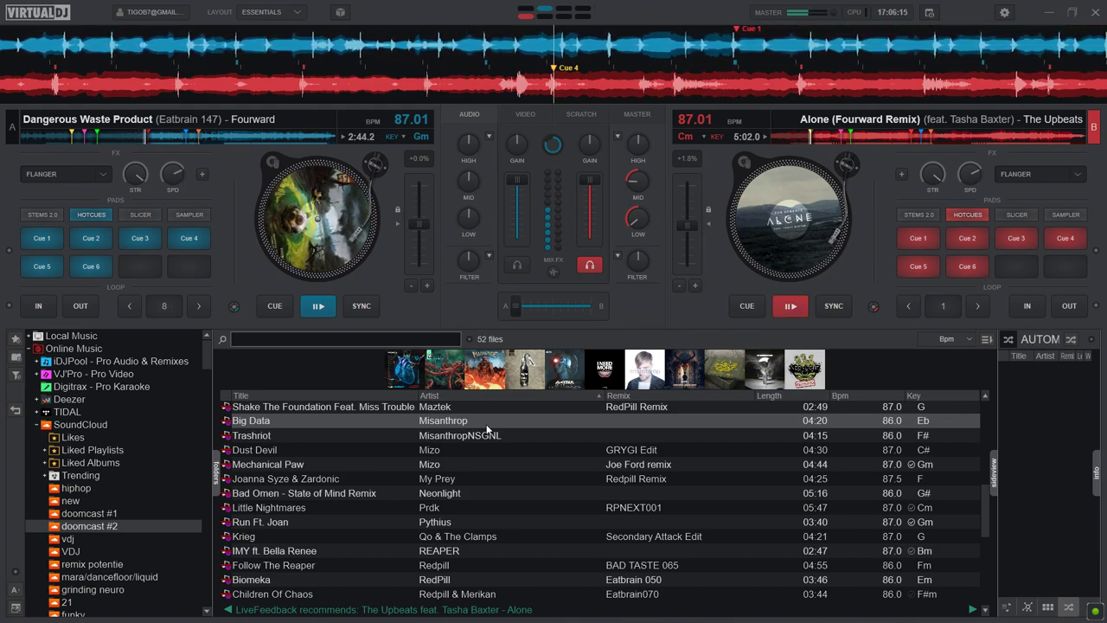
key(space)
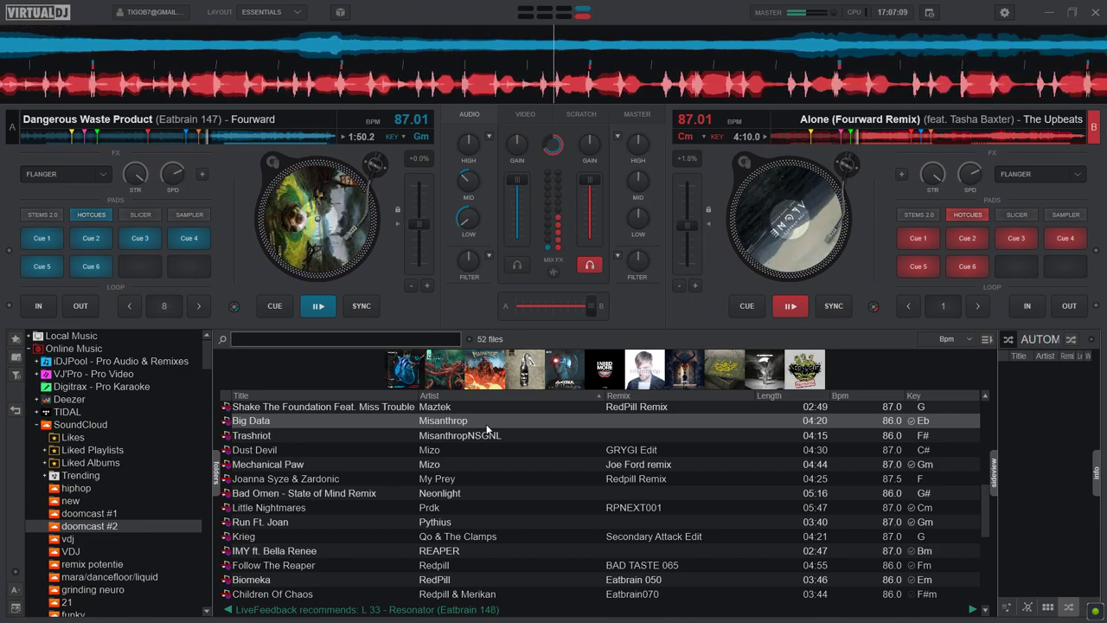
Step: Load "Big Data" onto deck A, move it to Cue 1 and locate "Grey Town" by ZOMBIE CATS in the playlist
double_click(487, 428)
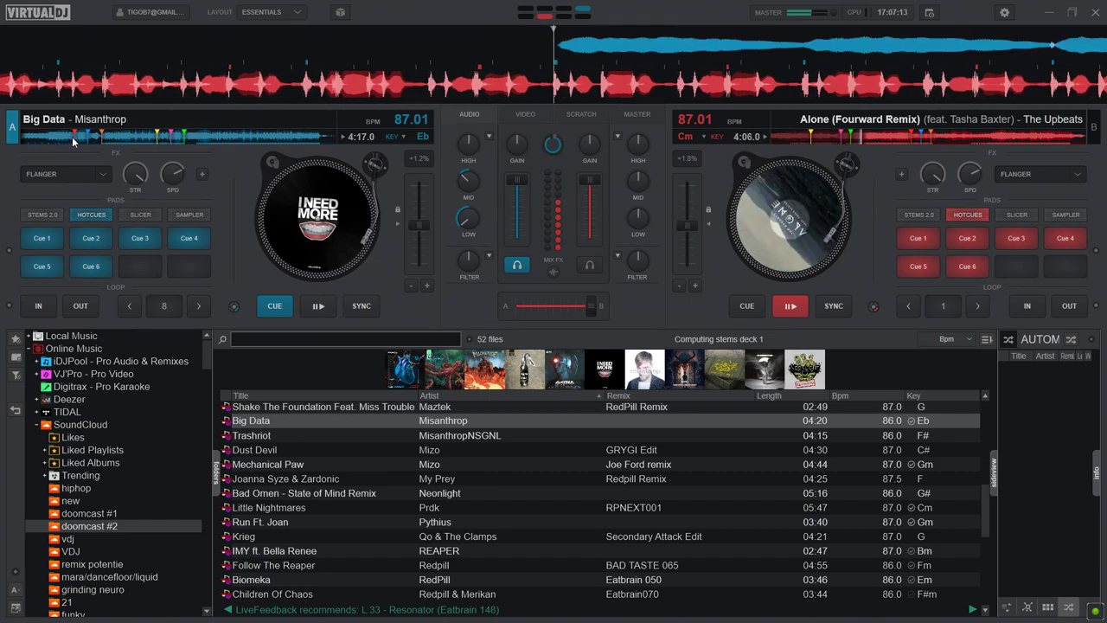
scroll(488, 531, down, 5)
scroll(488, 531, down, 1)
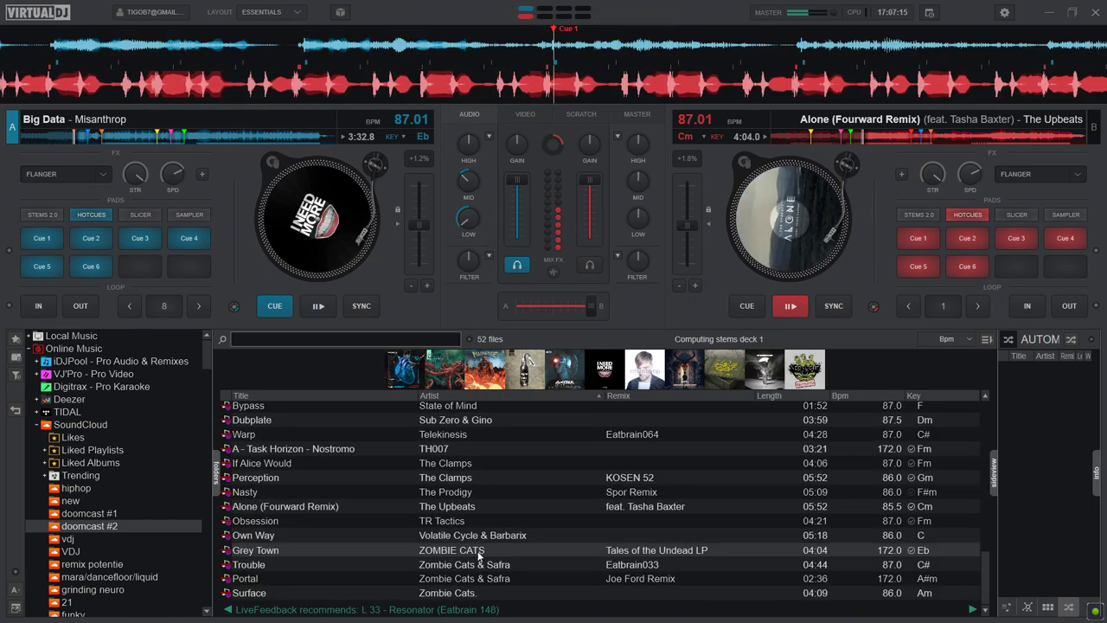
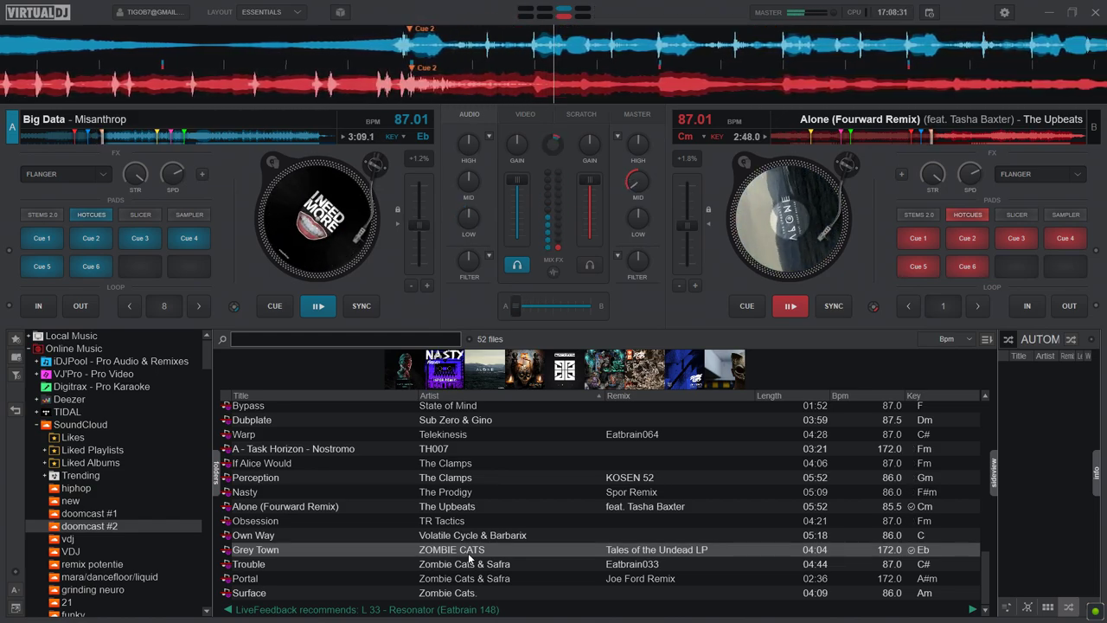
Step: Load "Grey Town" onto deck B, start it from Cue 4 and select "Bad Omen - State of Mind Remix" in the playlist
double_click(470, 552)
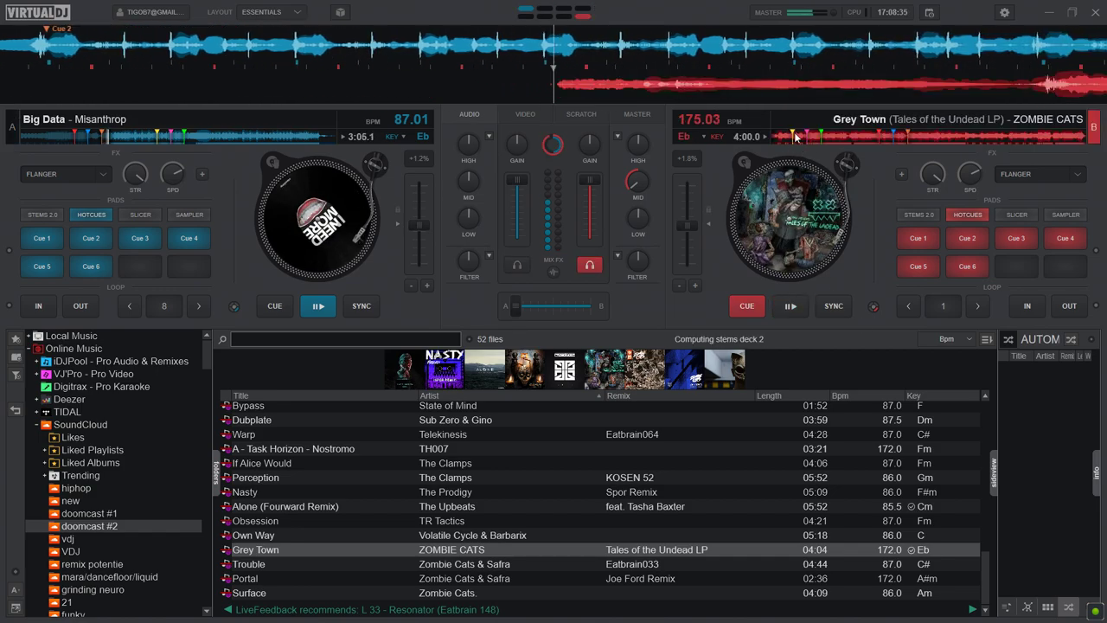
click(794, 137)
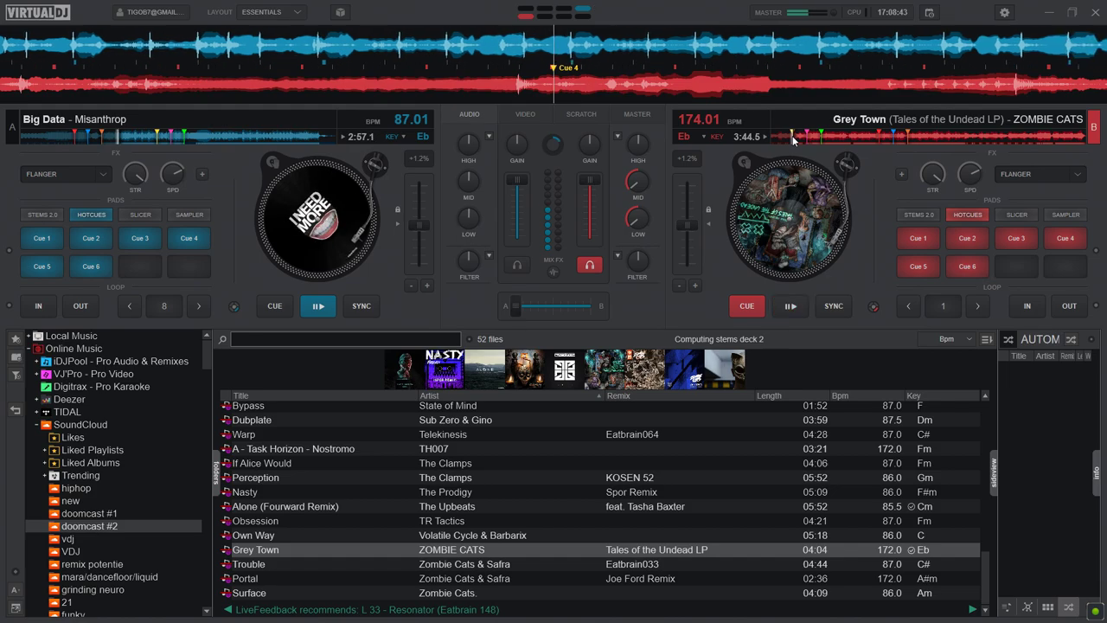
scroll(510, 558, up, 5)
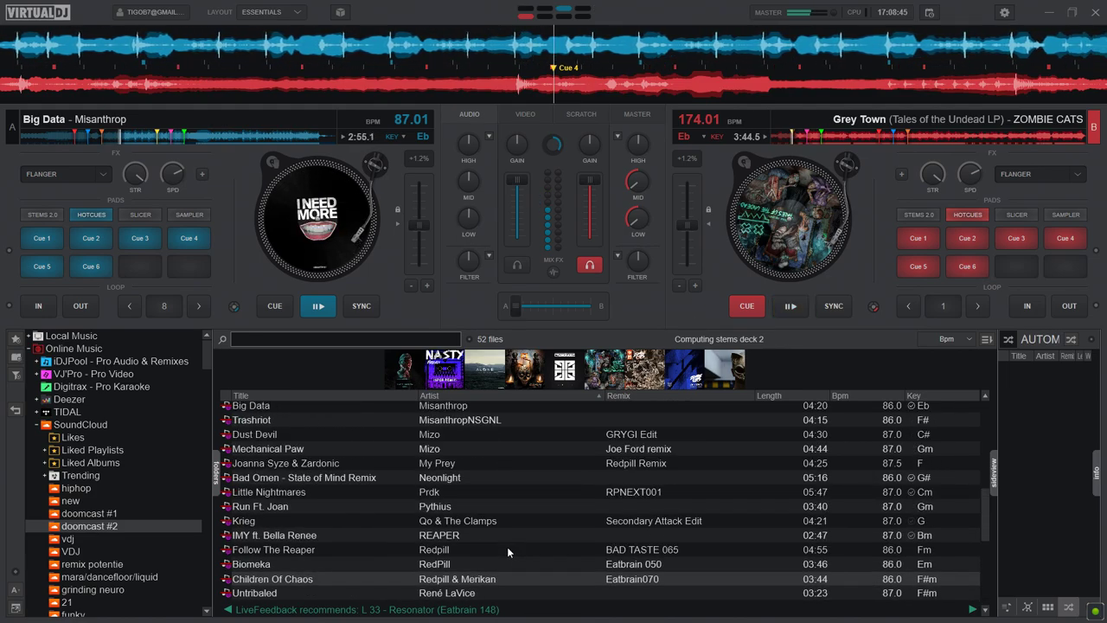
scroll(507, 547, up, 3)
scroll(469, 529, up, 1)
scroll(466, 530, down, 3)
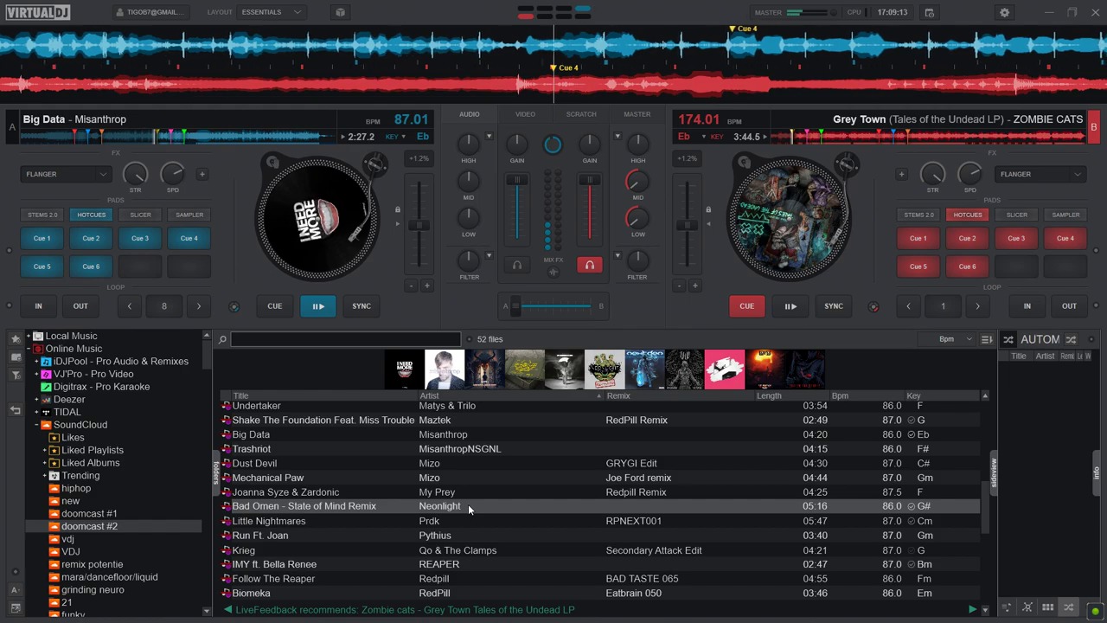
key(space)
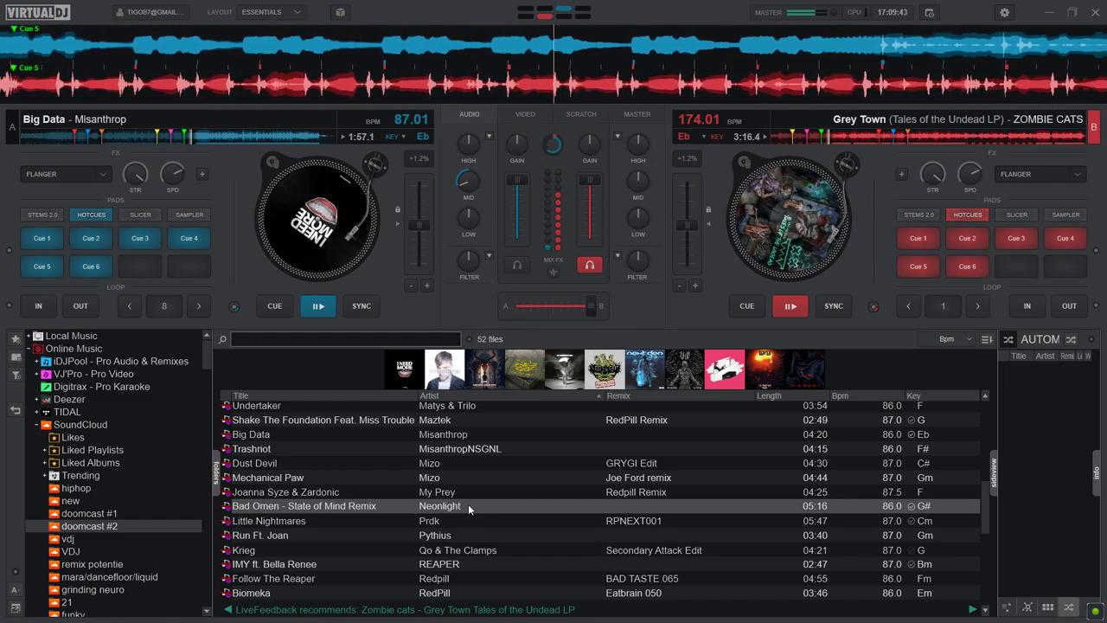
Step: Load "Bad Omen" by Neonlight onto deck A, start it from Cue 1 and select "A - Task Horizon - Nostromo" in the playlist
double_click(468, 503)
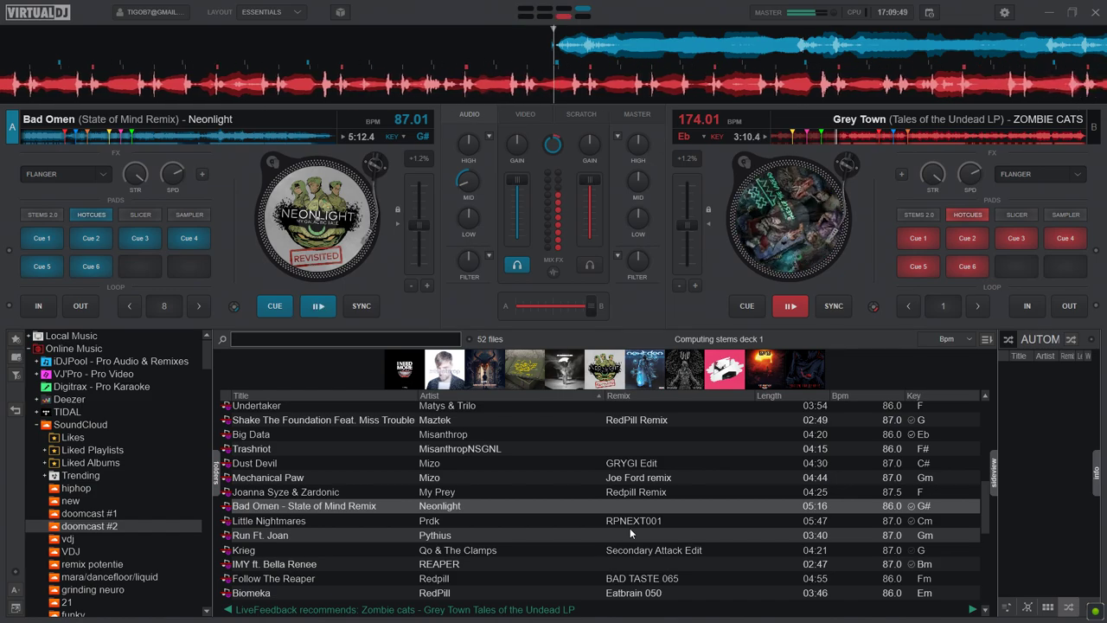
scroll(630, 528, down, 4)
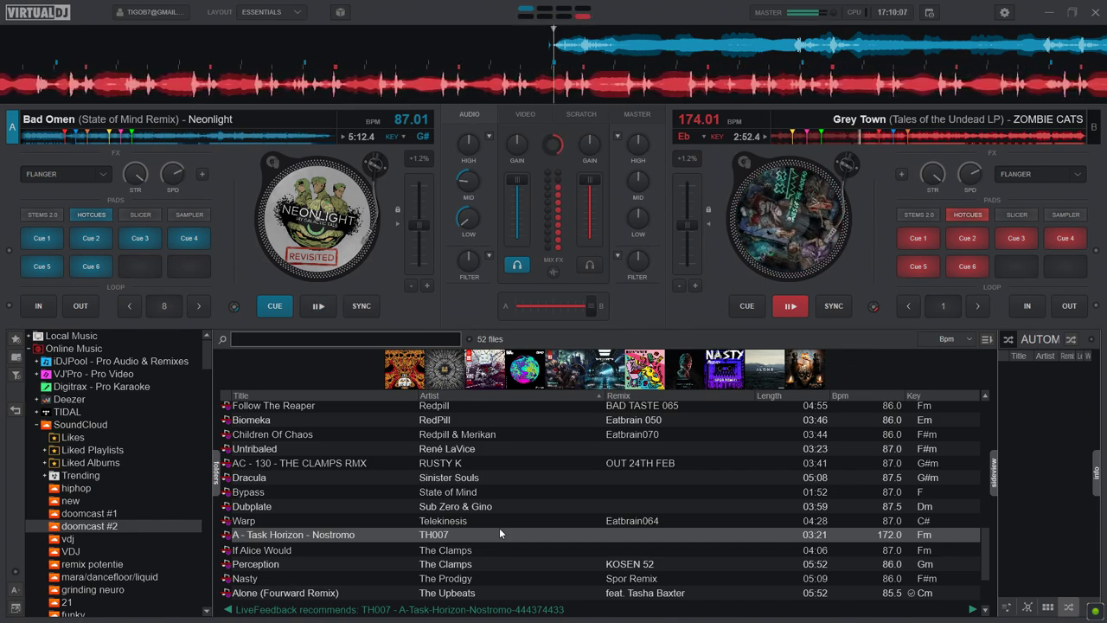
click(67, 136)
click(592, 270)
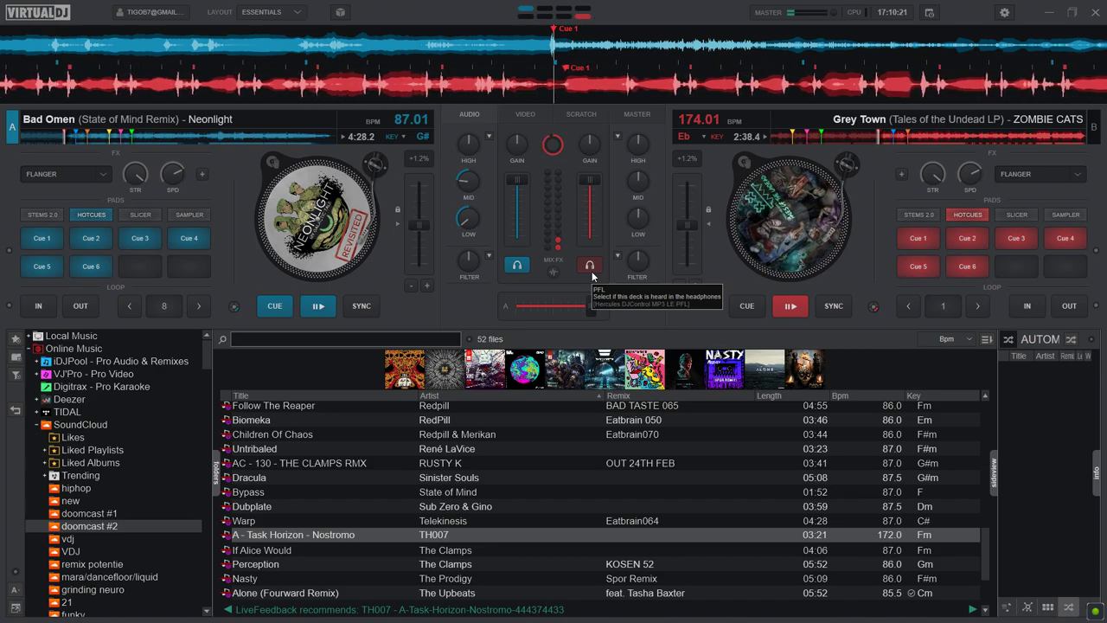
key(space)
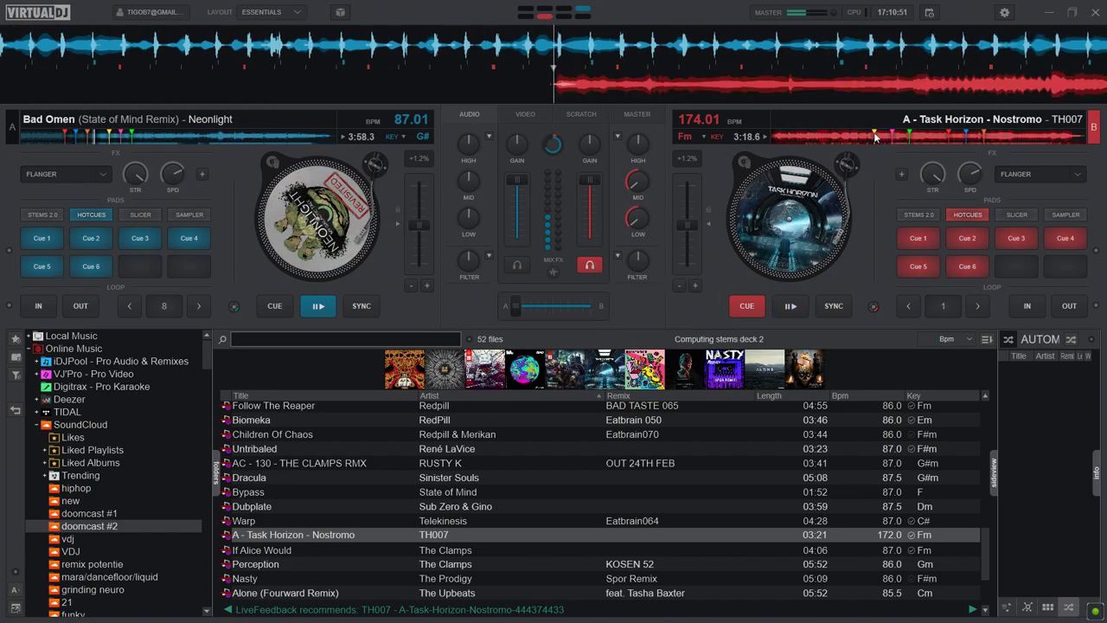
Step: Start "A - Task Horizon - Nostromo" on deck B from Cue 4 and load "Follow The Reaper" by Redpill onto deck A at Cue 1
click(879, 136)
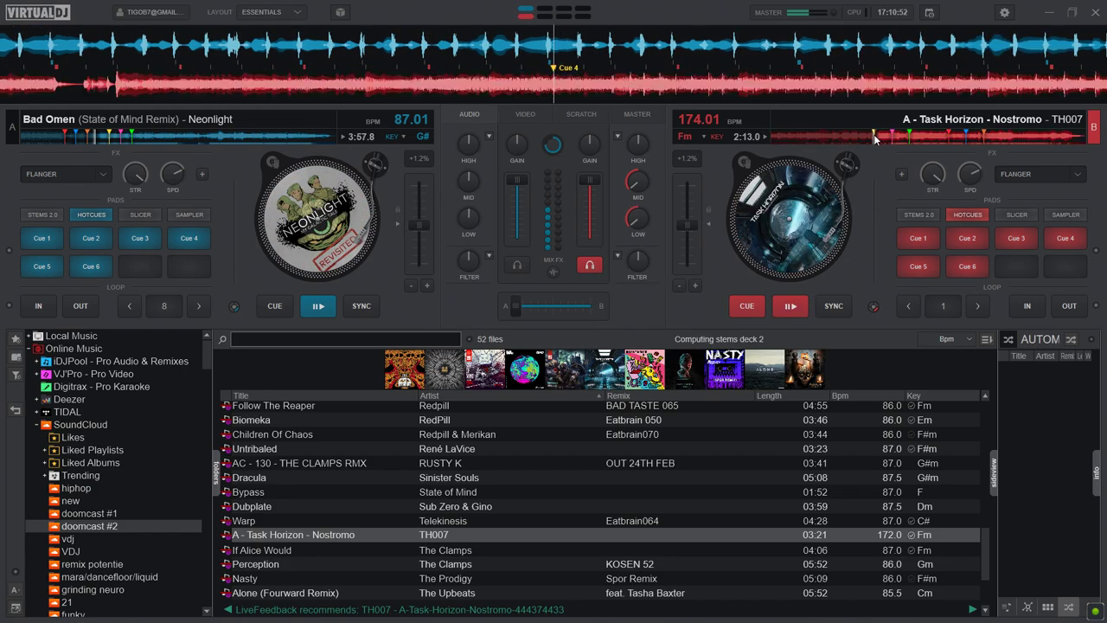
click(573, 411)
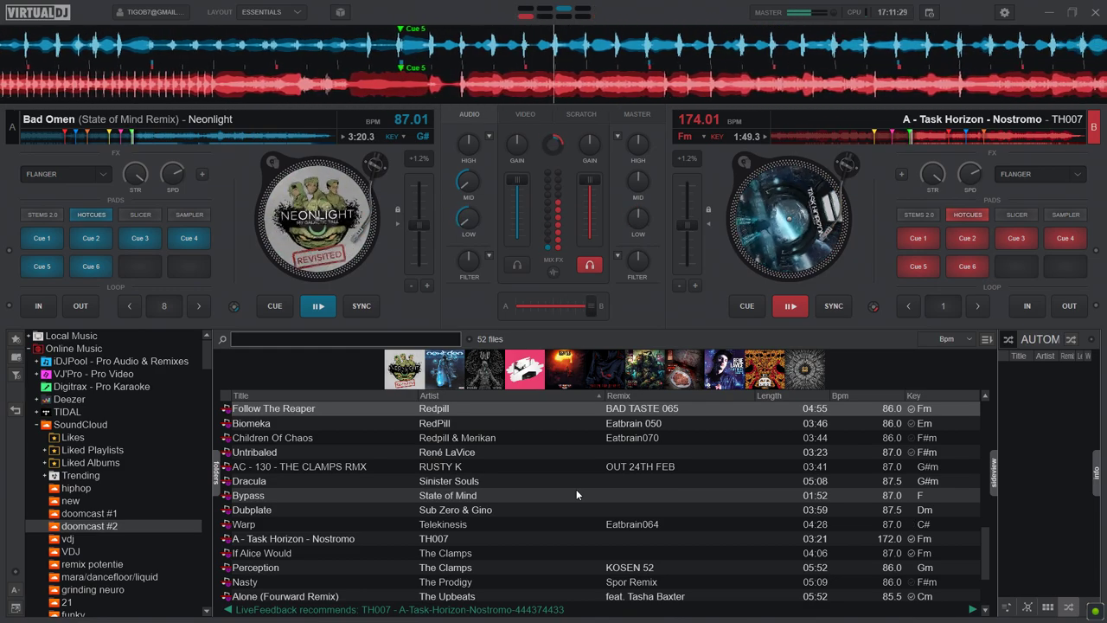
key(Left)
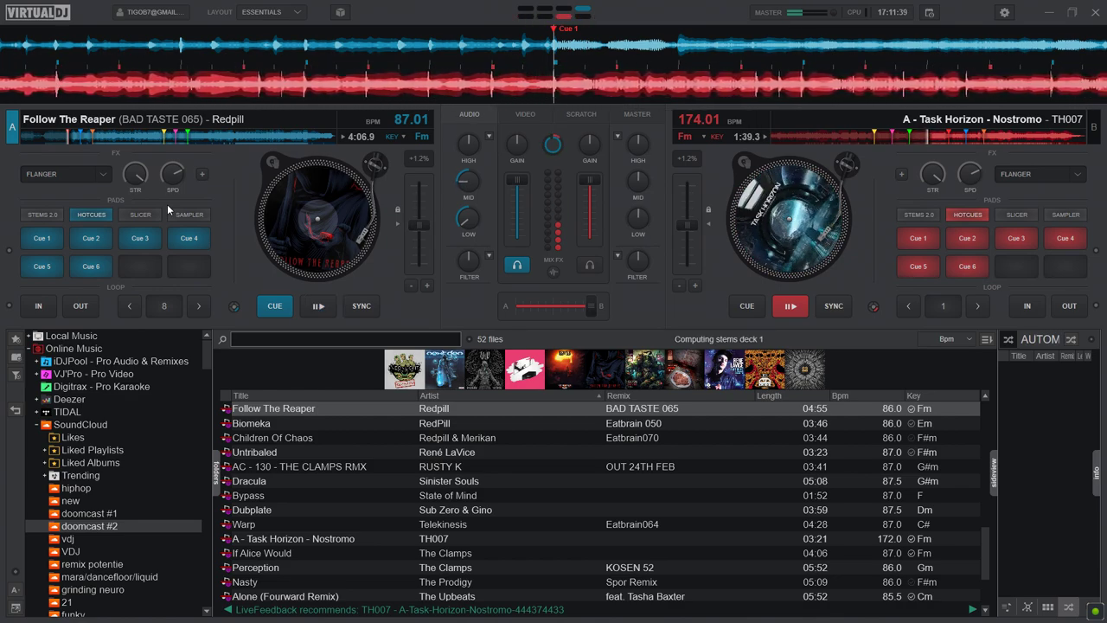
Step: Load "If Alice Would" by The Clamps onto deck B, start it from Cue 4 and load "Mad In The Jungle" onto deck A
click(319, 551)
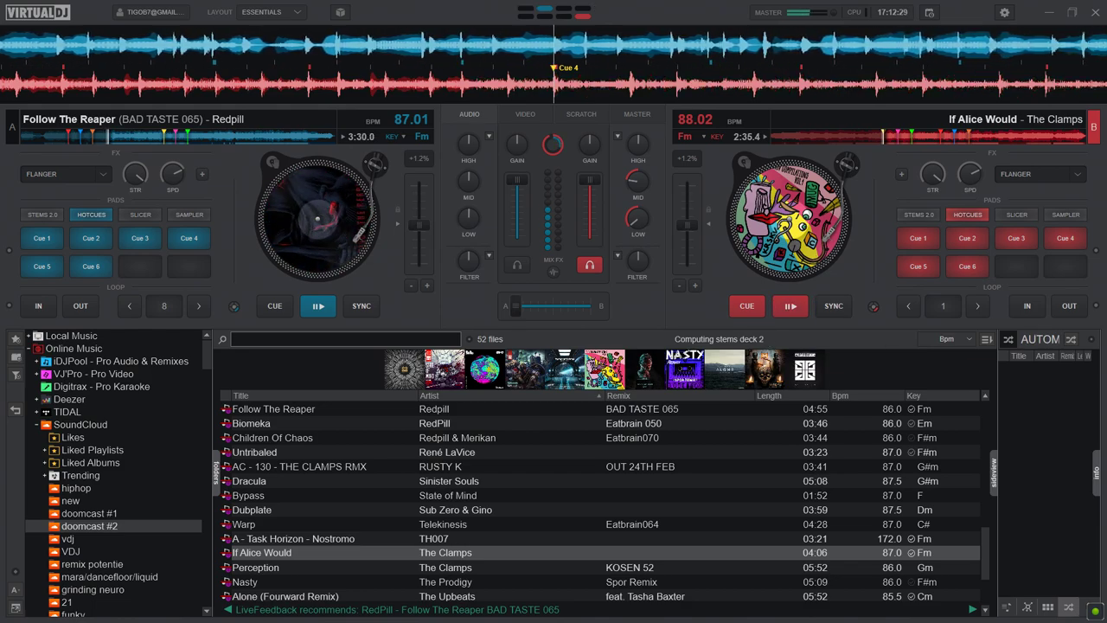
scroll(480, 524, up, 2)
scroll(479, 522, up, 6)
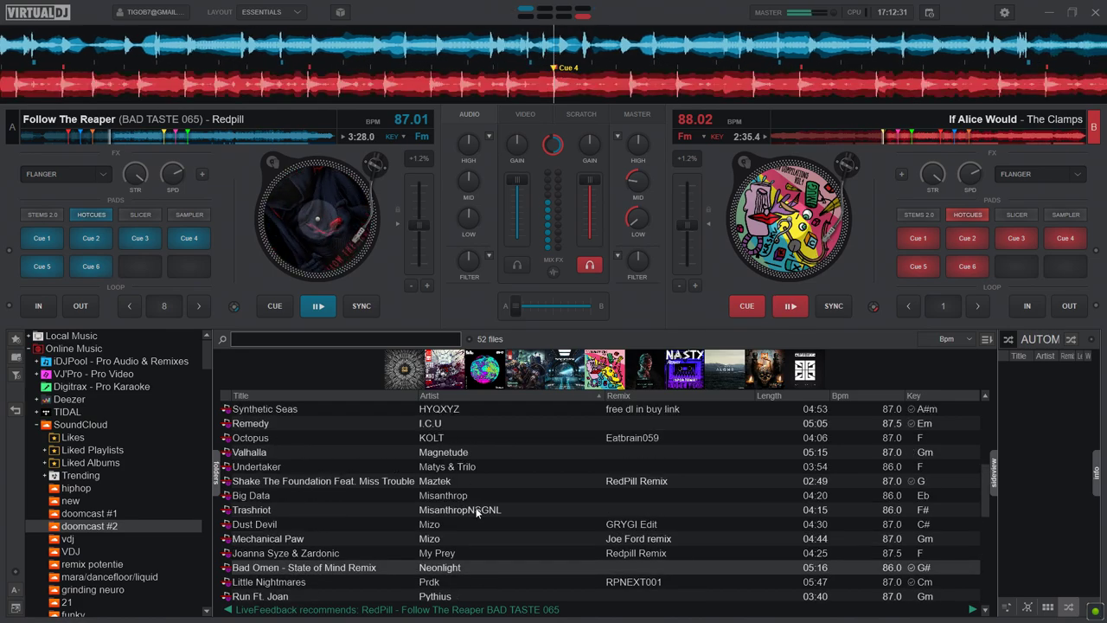
click(484, 428)
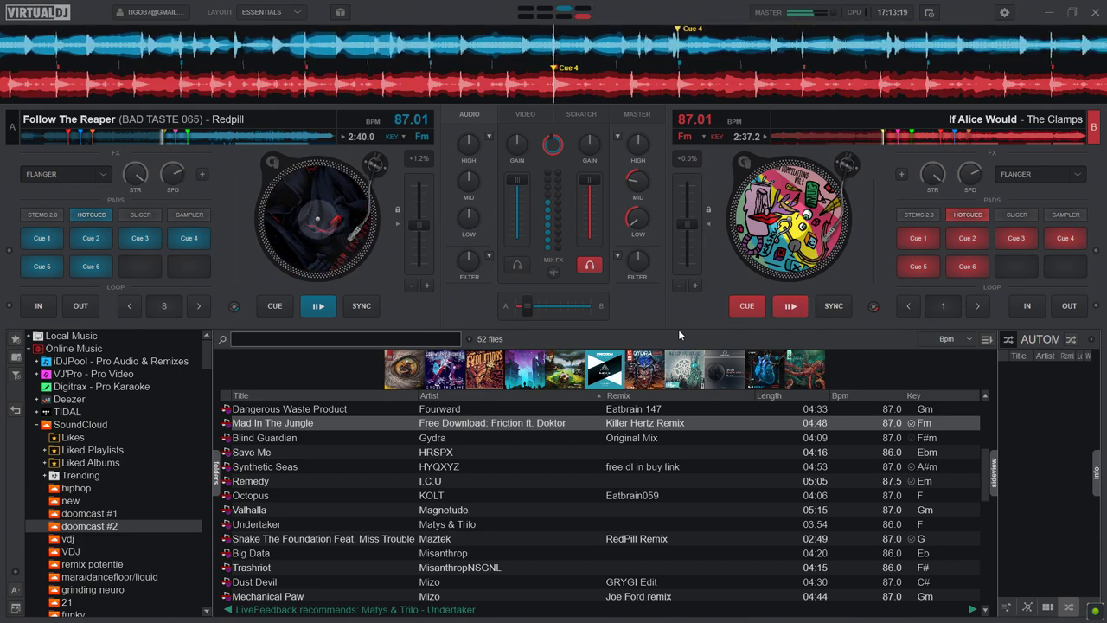
key(space)
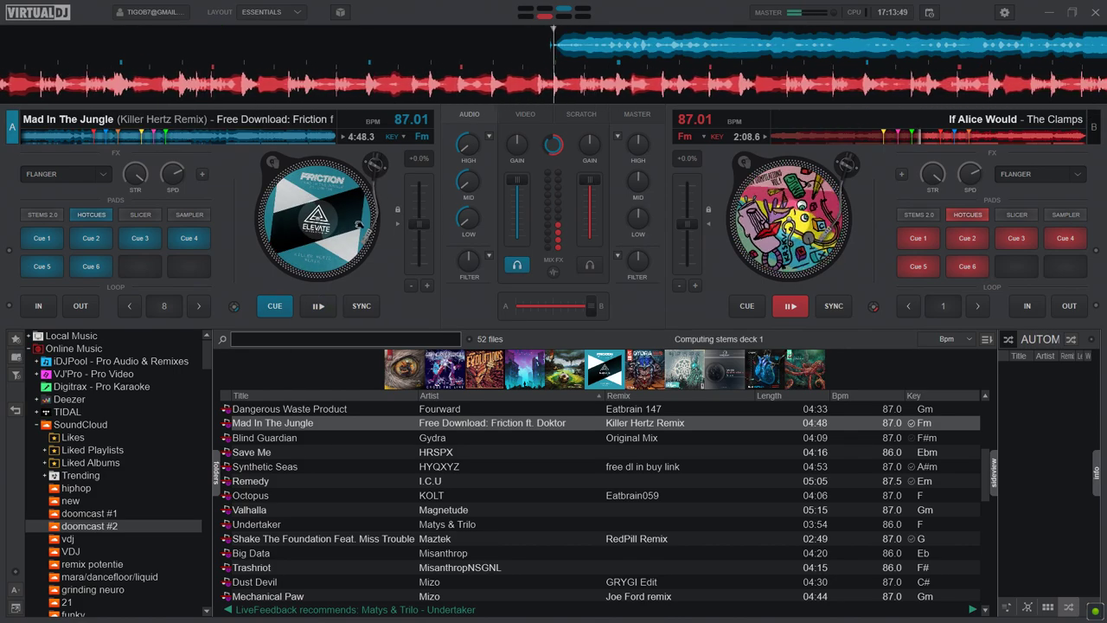
Step: Start "Mad In The Jungle" on deck A from Cue 1 and select "Soul Searching Ft Jenna Evans" by Burr Oak in the playlist
scroll(313, 455, up, 4)
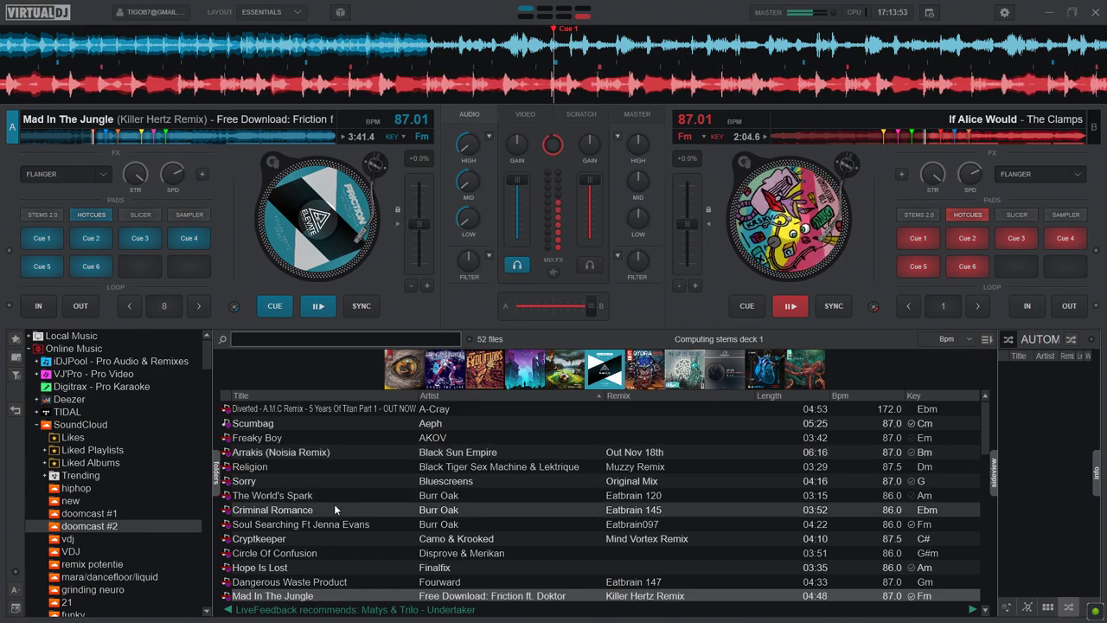
click(331, 530)
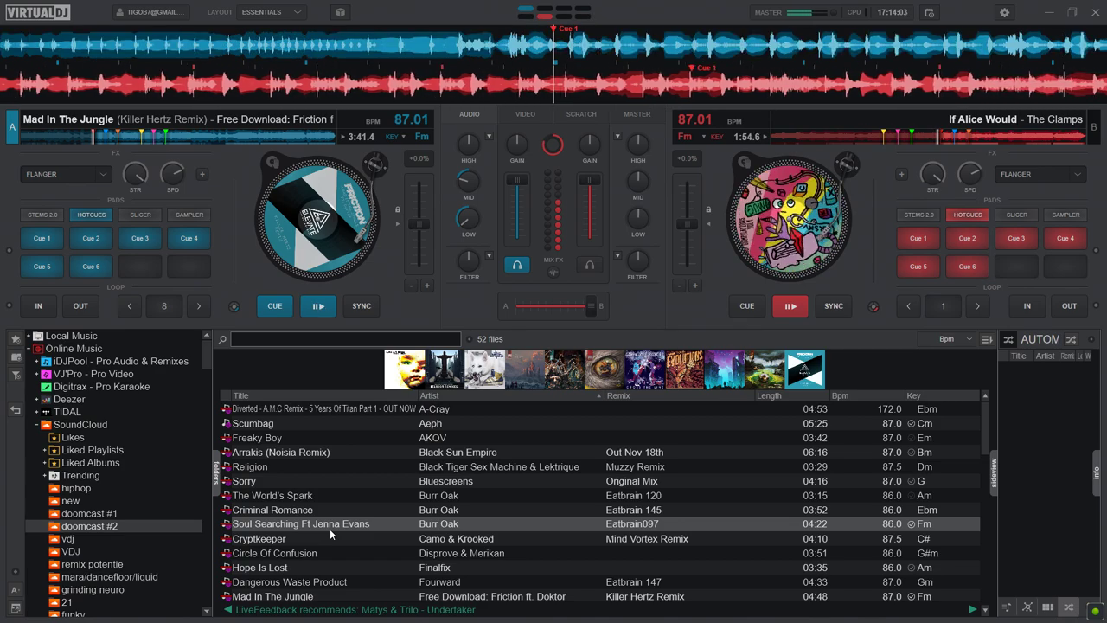
key(space)
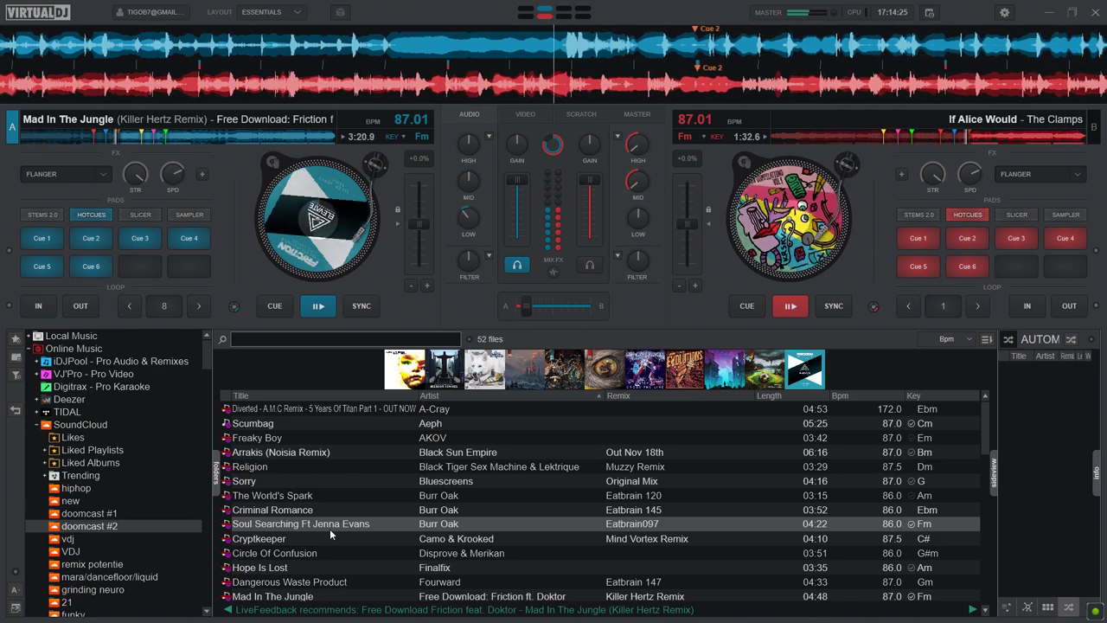
Step: Load "Soul Searching" onto deck B, start it from Cue 4 synced to 87.01 BPM and select "Portal" by Zombie Cats & Safra
double_click(330, 528)
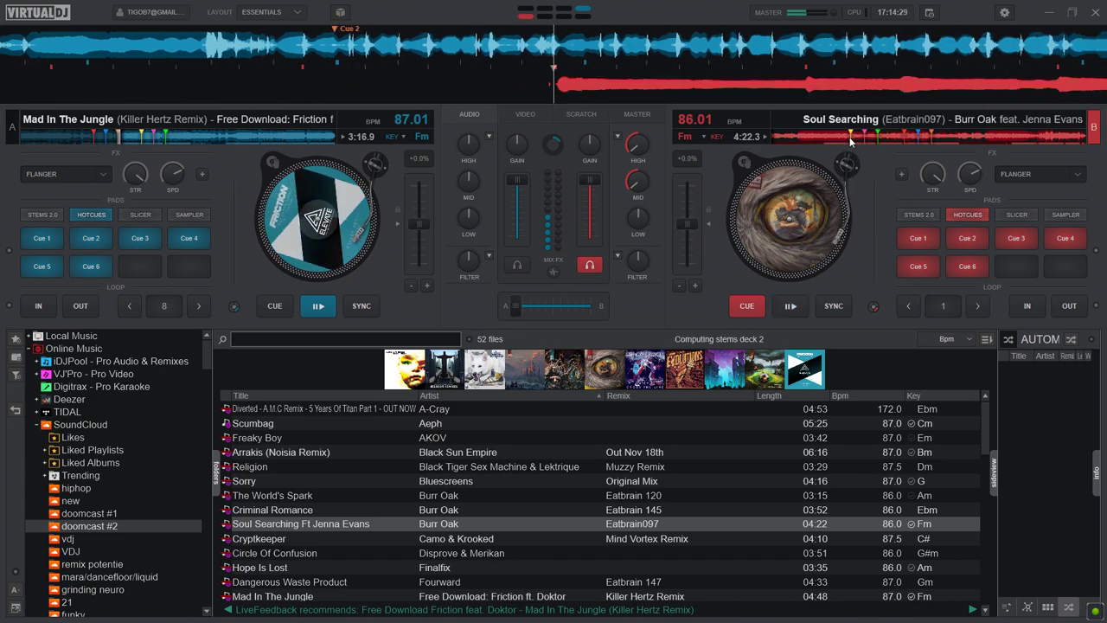
click(849, 137)
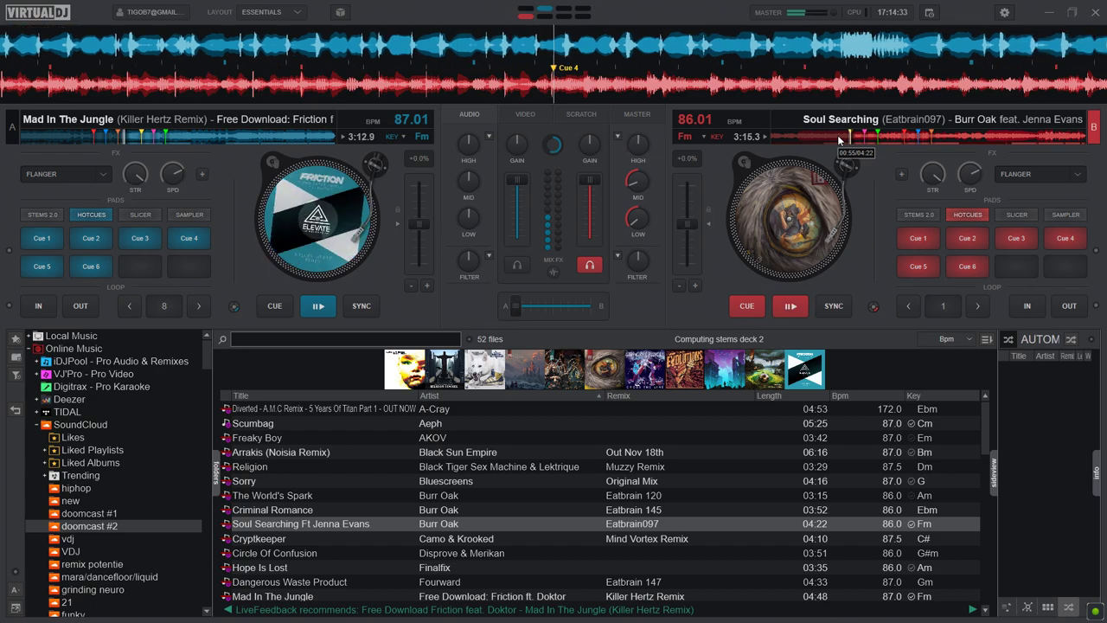
key(space)
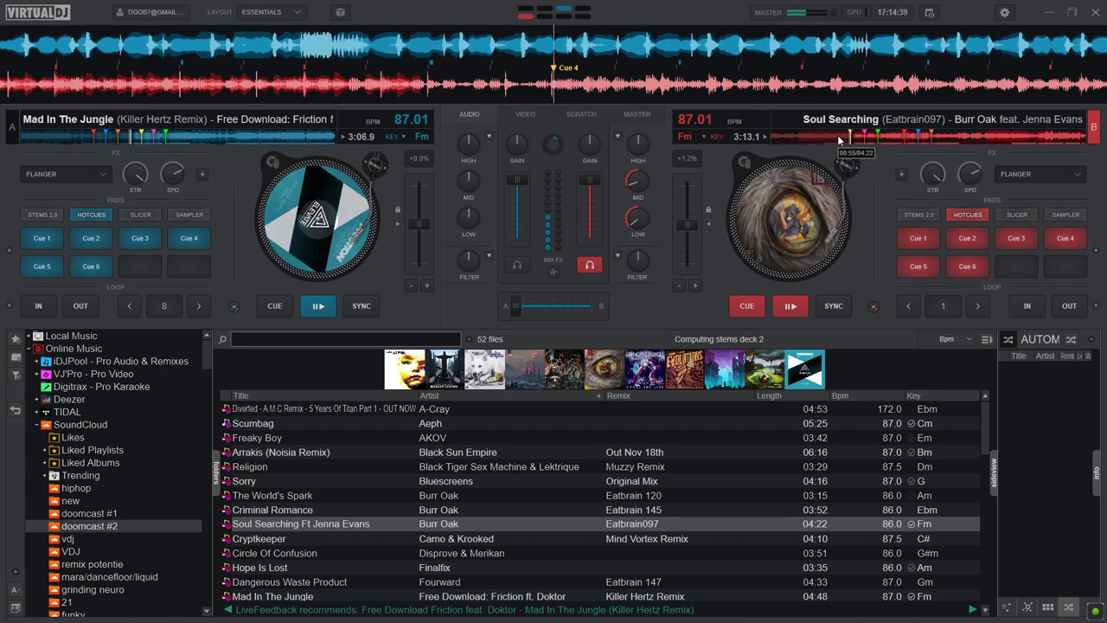
scroll(580, 564, down, 10)
scroll(581, 564, down, 5)
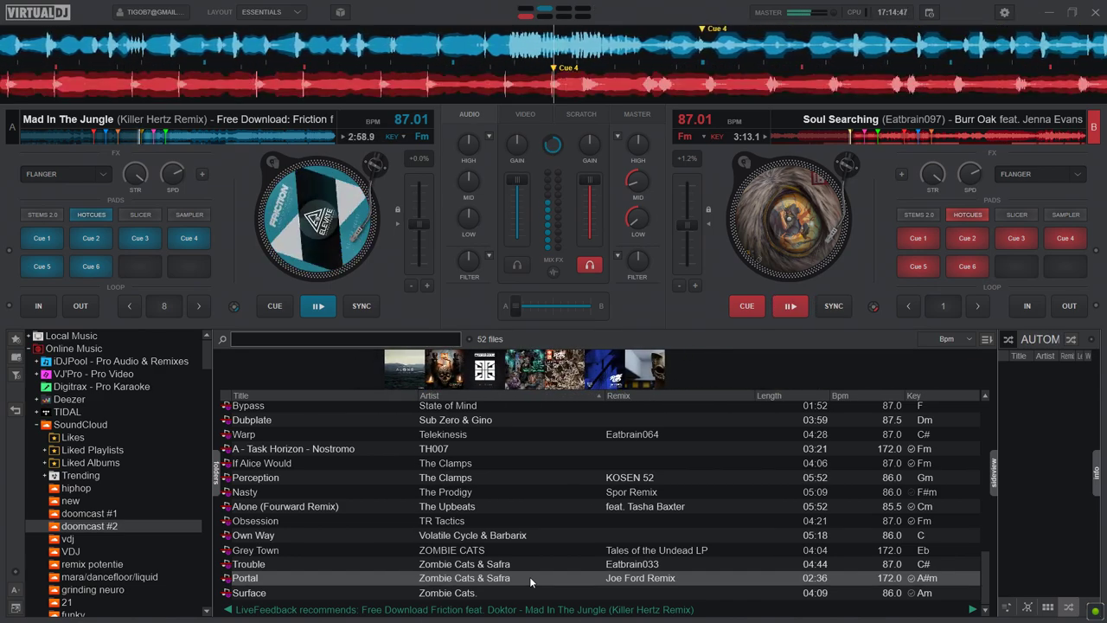
key(space)
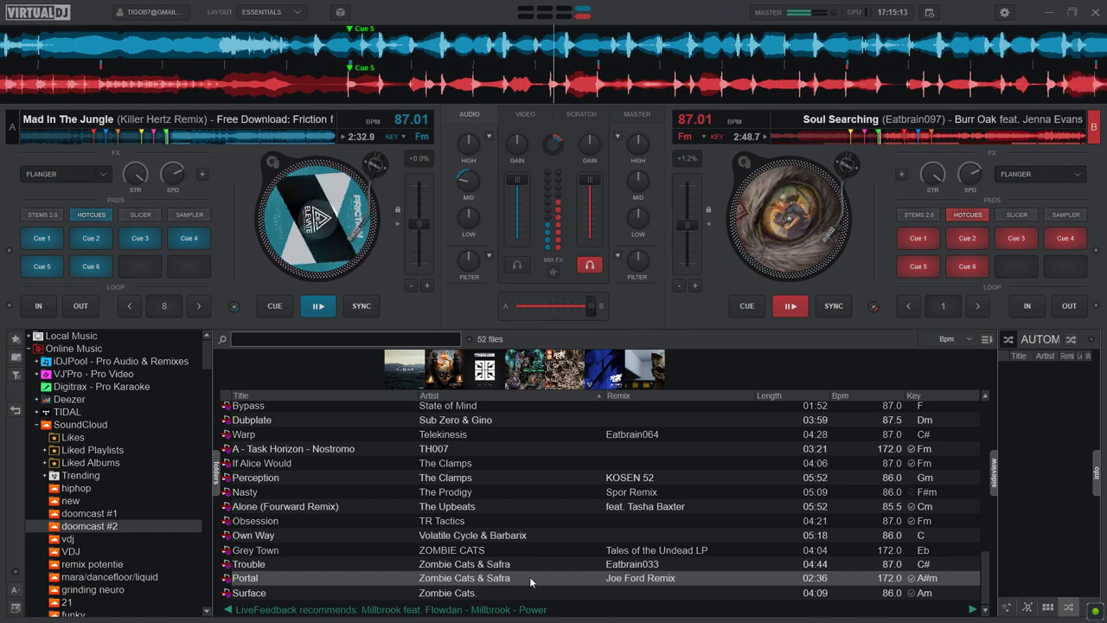
Step: Load "Portal" (Joe Ford Remix) onto deck A and start it from Cue 1
double_click(529, 578)
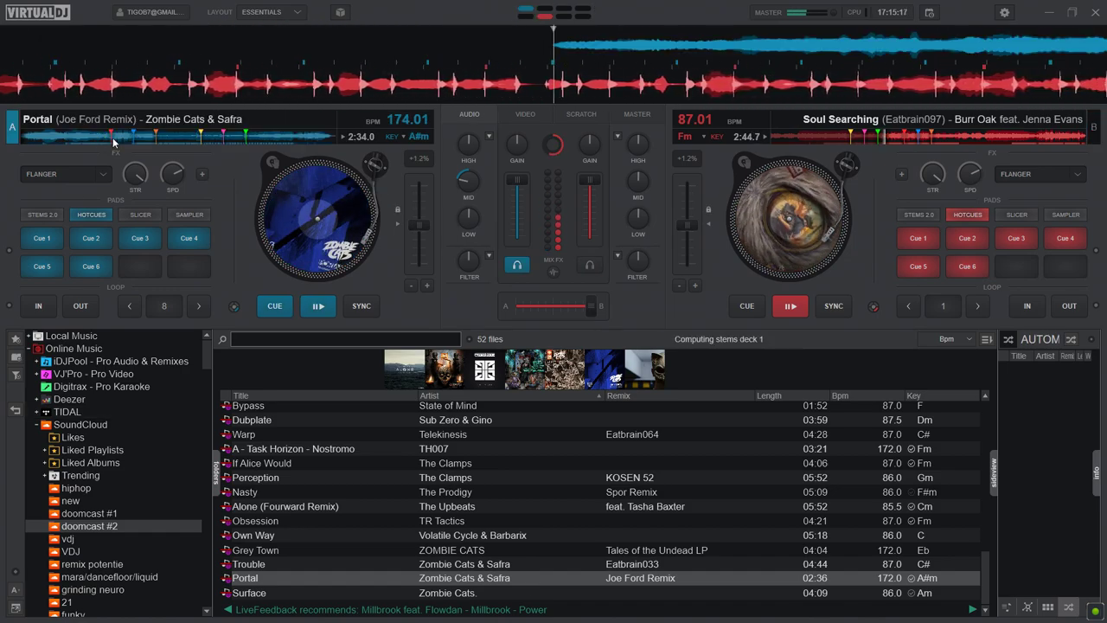
click(108, 143)
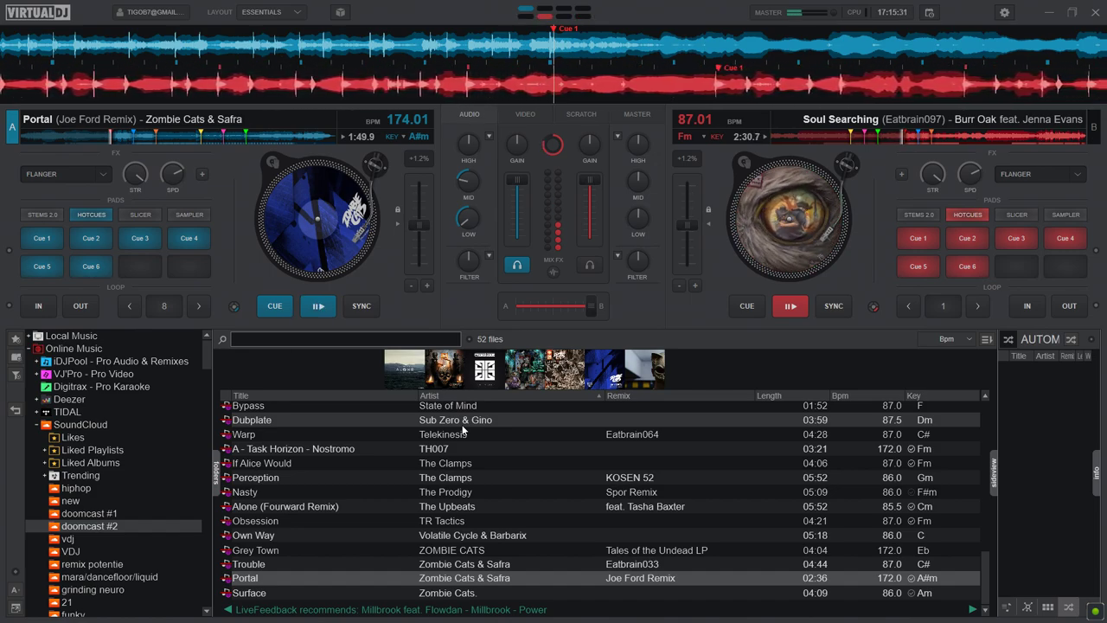
key(space)
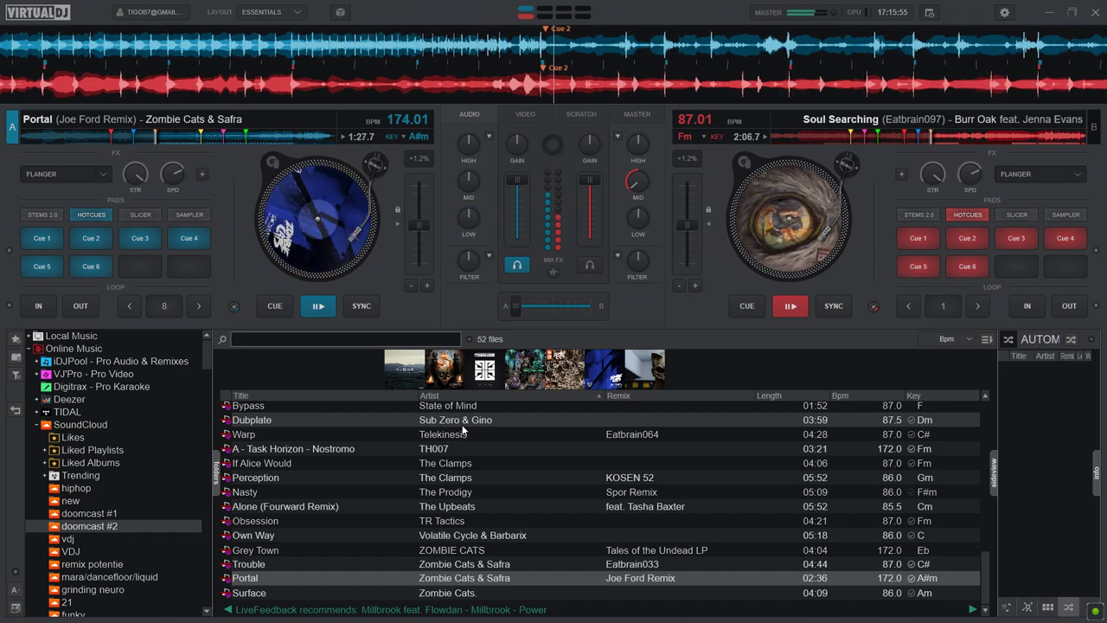
Step: Load "Warp" by Telekinesis onto deck B, start it from Cue 4 and load "Trouble" by Zombie Cats & Safra onto deck A
drag(441, 430, 716, 198)
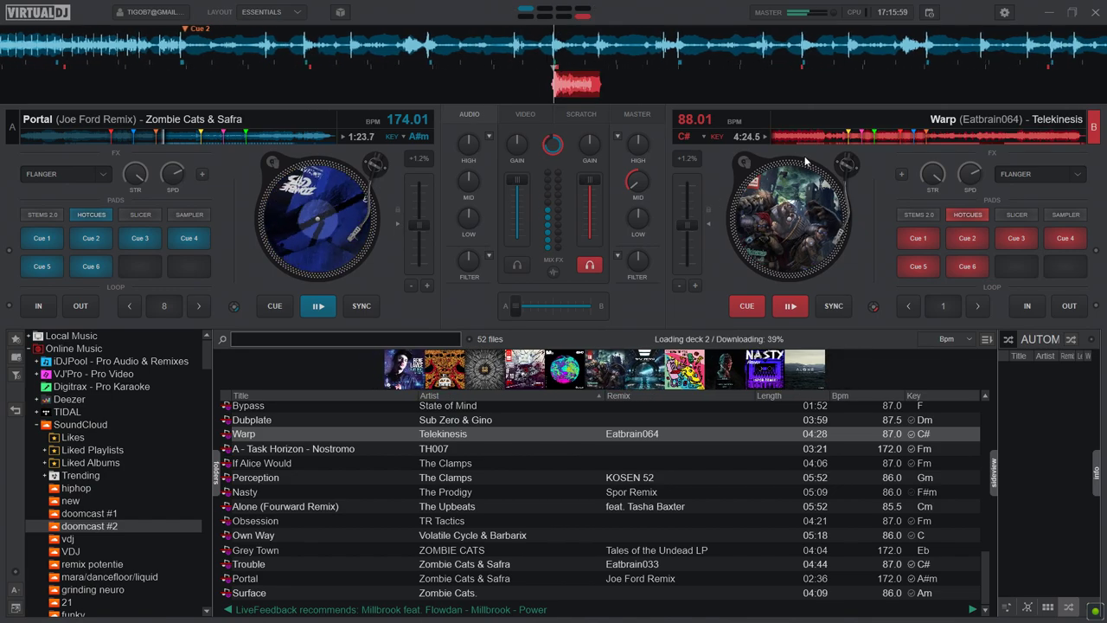
click(849, 138)
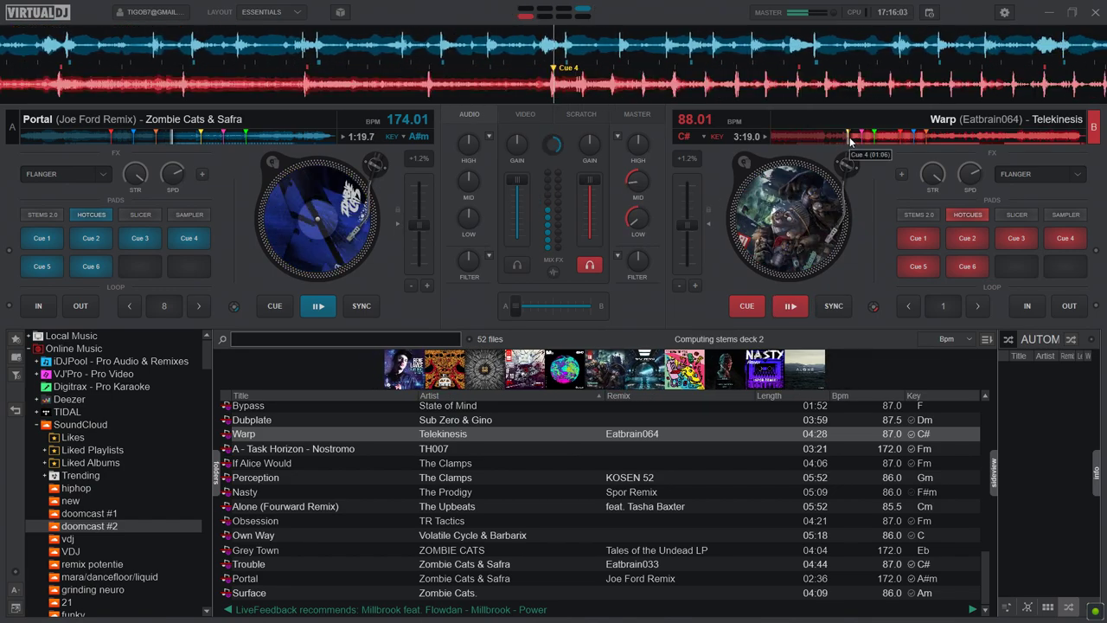
click(558, 595)
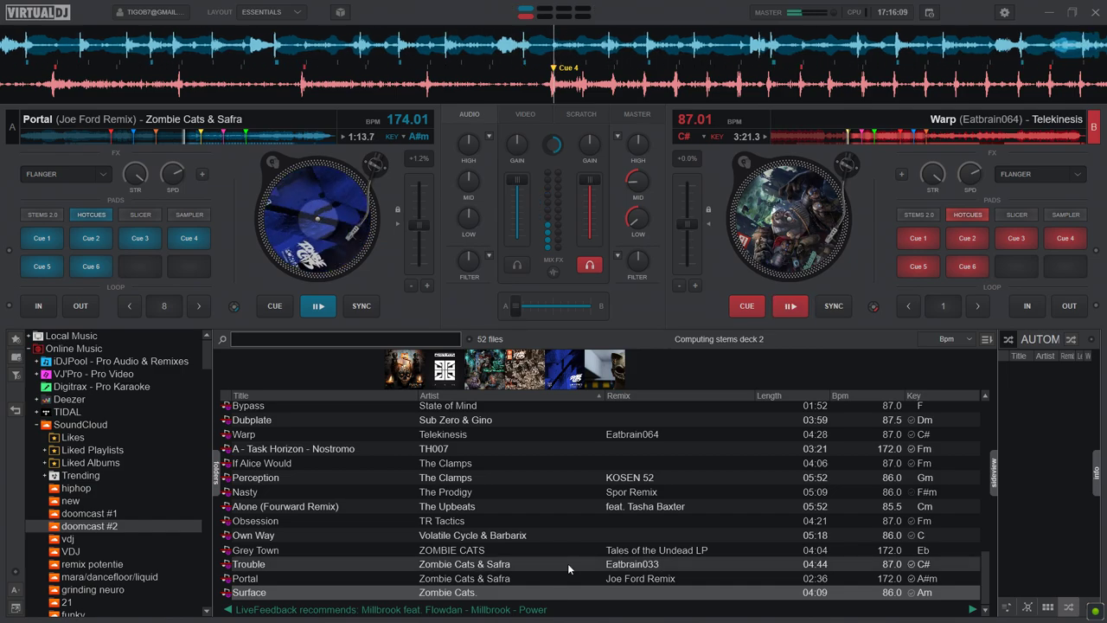
click(567, 563)
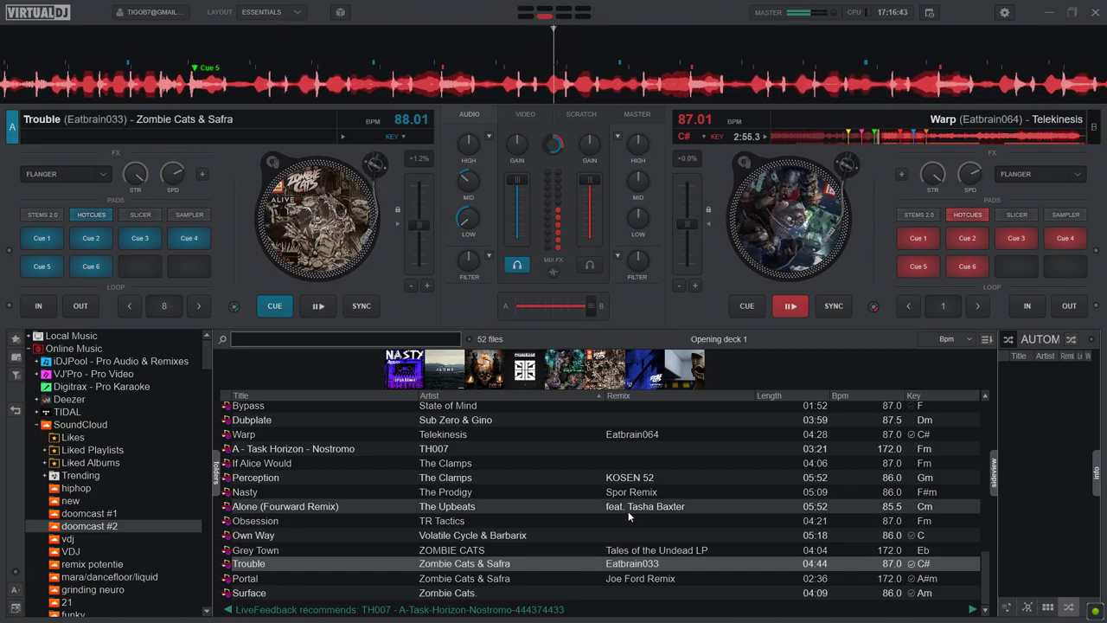
Step: Start "Trouble" on deck A from Cue 1 and load "Dust Devil" (GRYGI Edit) by Mizo onto deck B
click(98, 140)
mouse_move(229, 407)
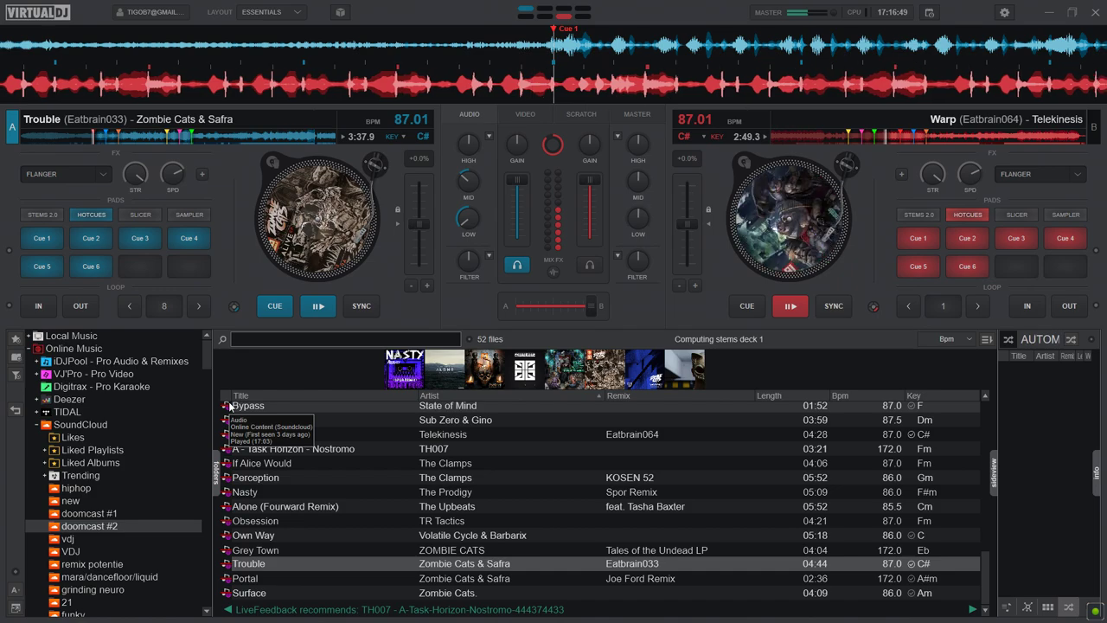
scroll(370, 508, up, 5)
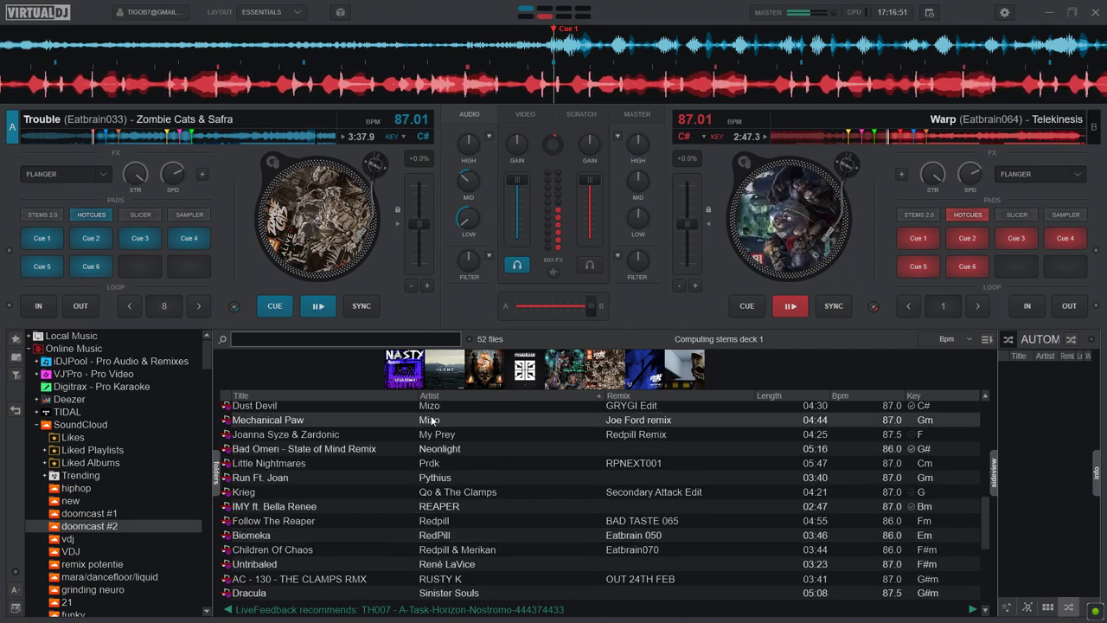
scroll(430, 413, up, 1)
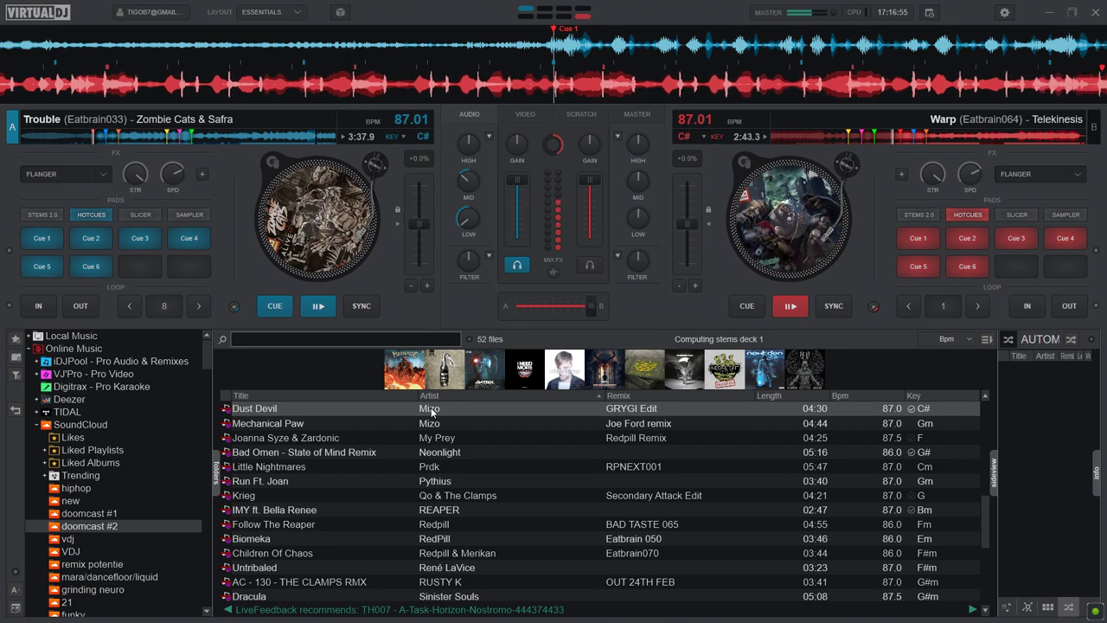
scroll(431, 412, up, 4)
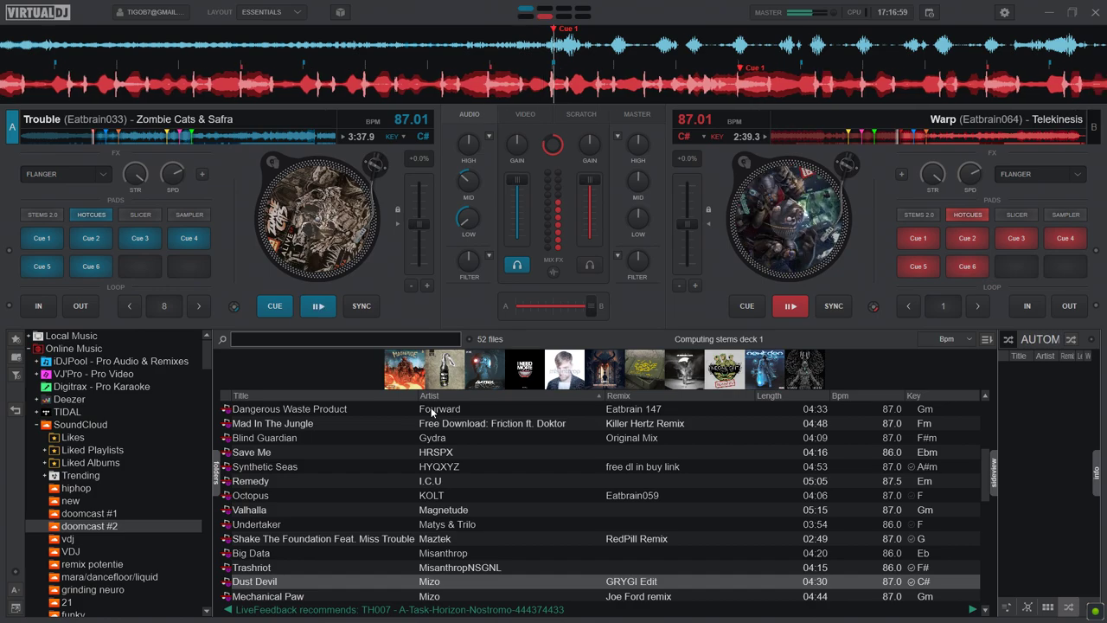
key(space)
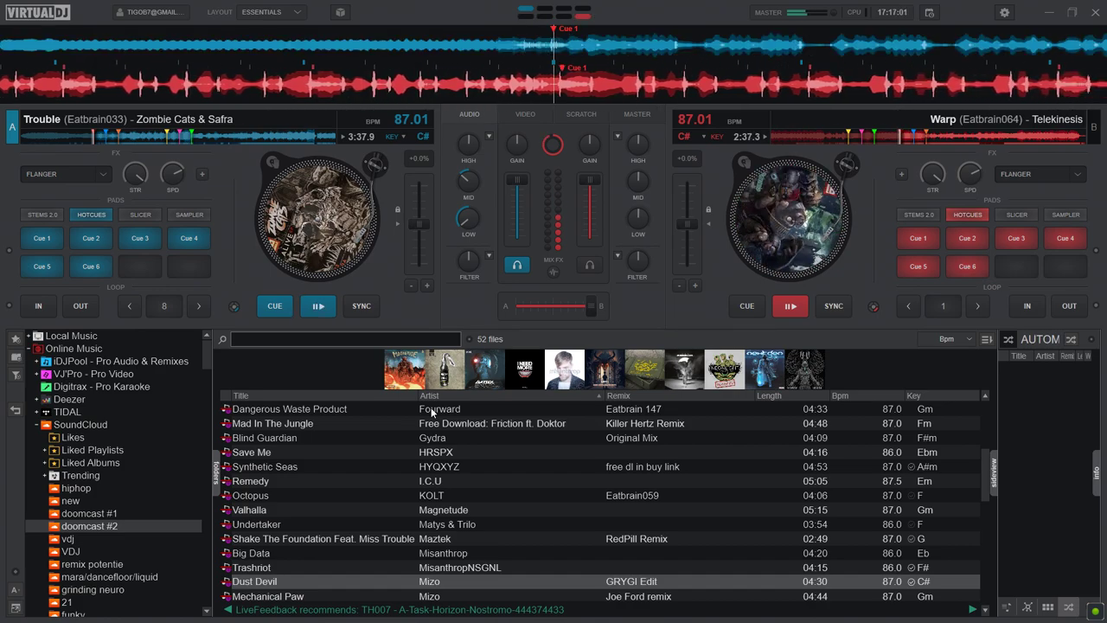
key(s)
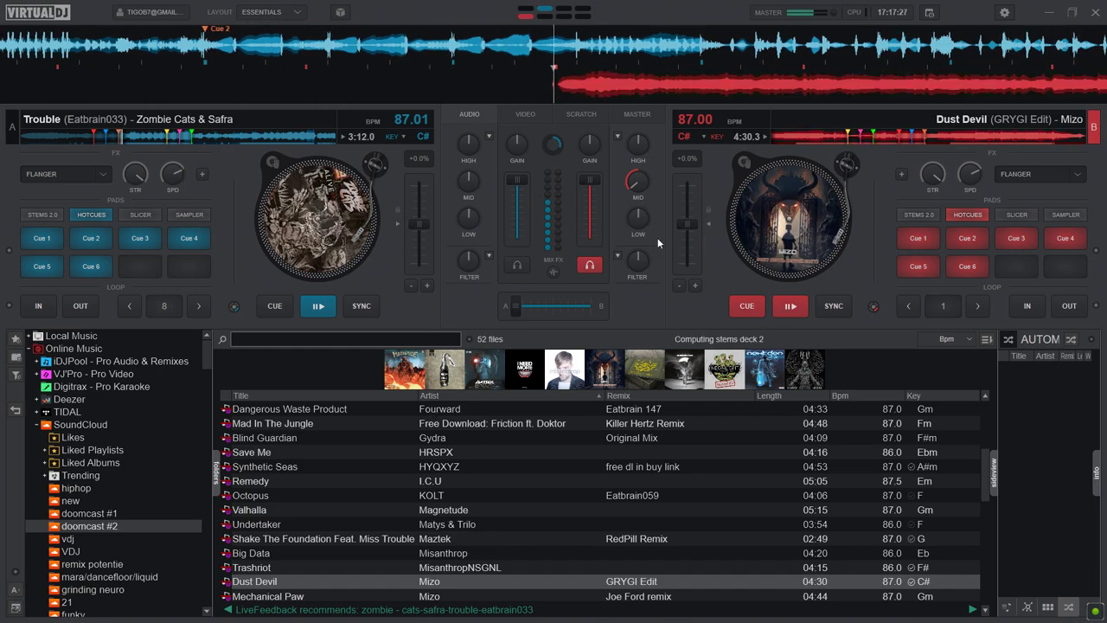
Step: Move "Dust Devil" on deck B to Cue 4 and select "Cryptkeeper" by Camo & Krooked in the playlist
click(850, 141)
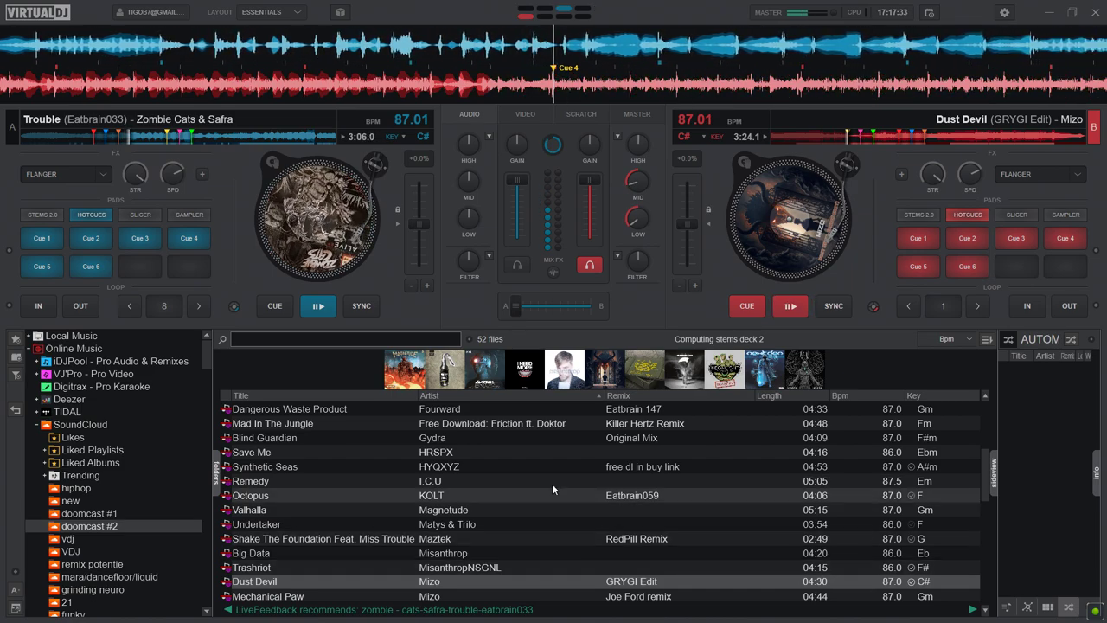
scroll(559, 489, up, 3)
click(533, 508)
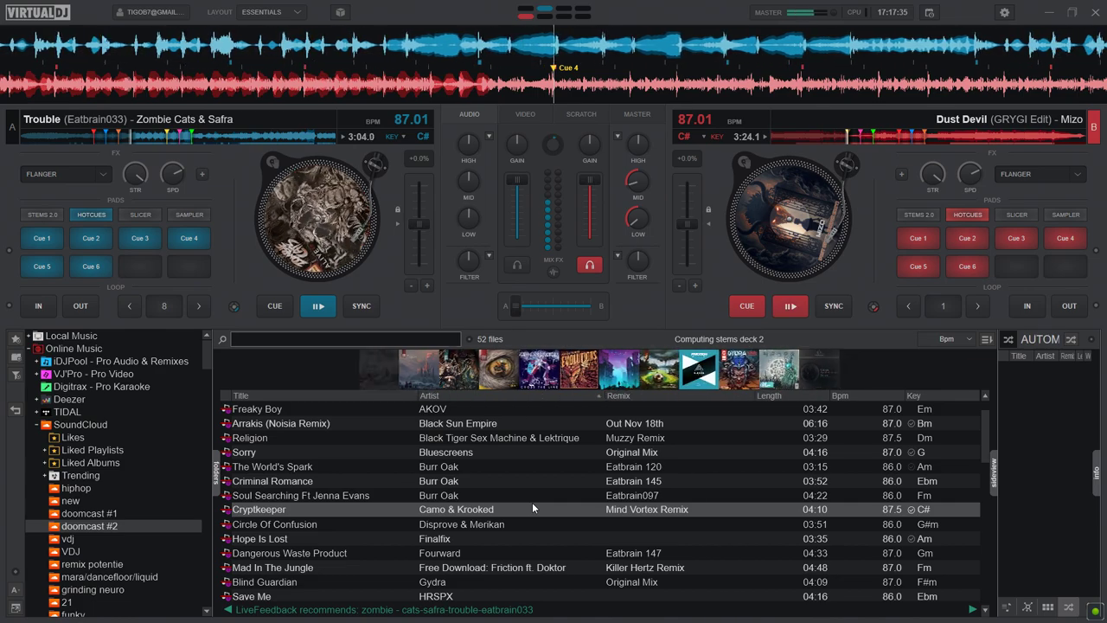
scroll(532, 502, down, 2)
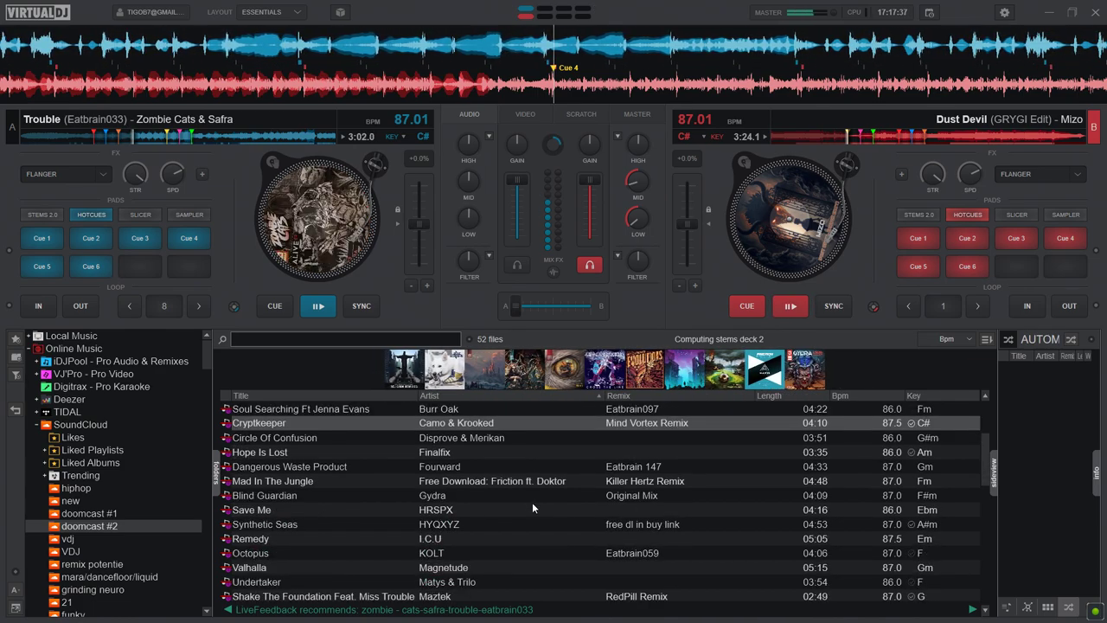
scroll(532, 501, down, 1)
scroll(532, 502, up, 1)
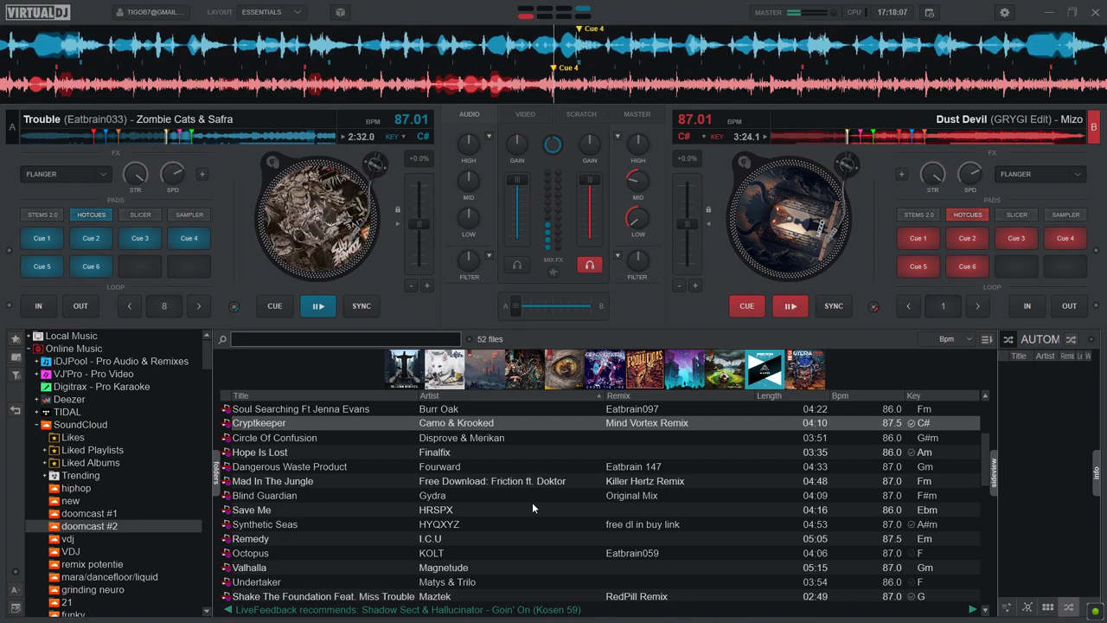
Step: Start "Dust Devil" on deck B and load "Cryptkeeper" (Mind Vortex Remix) onto deck A at Cue 1
key(space)
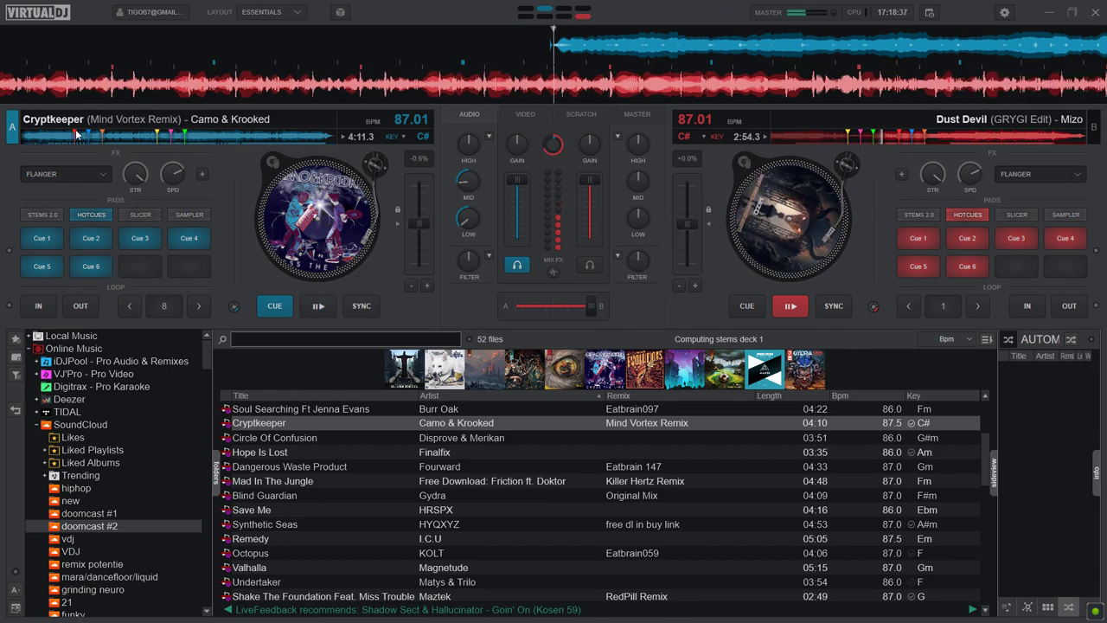
click(101, 138)
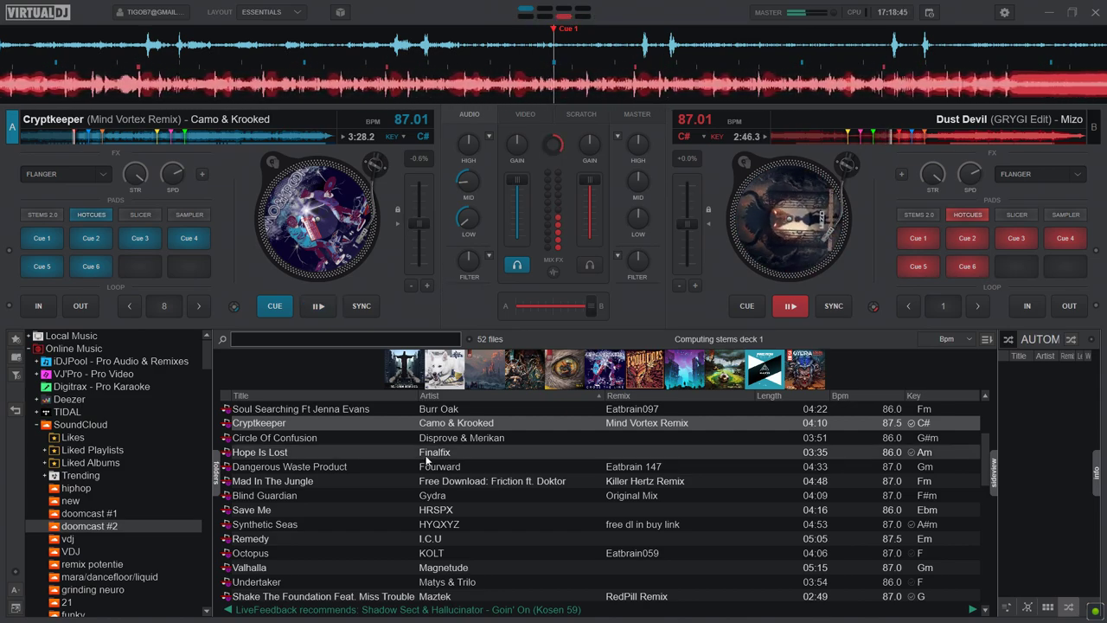
scroll(427, 461, down, 1)
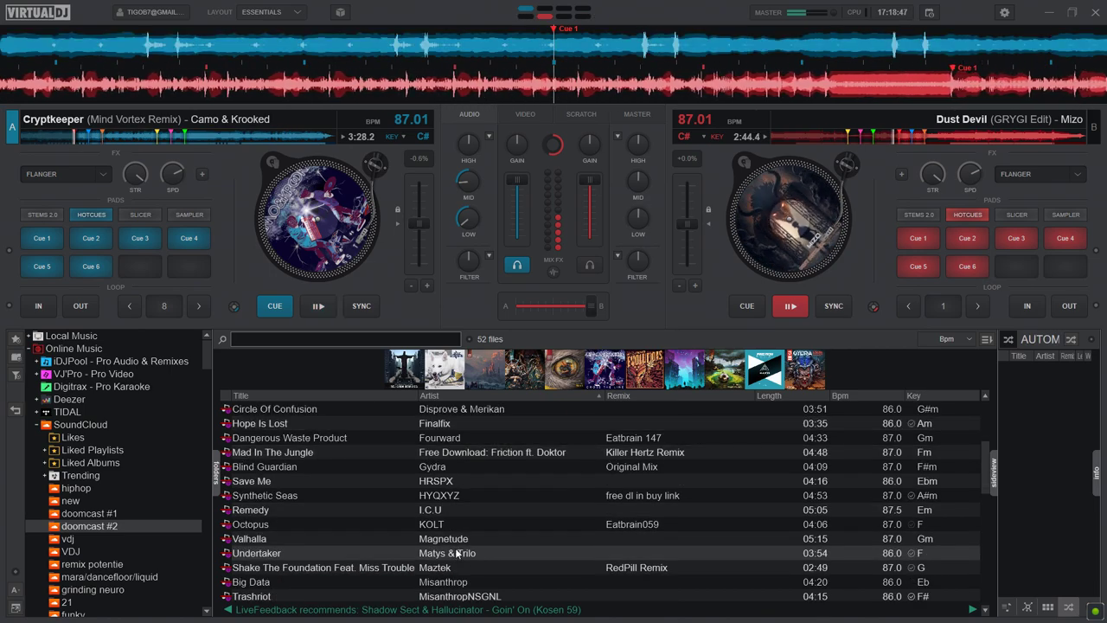
Step: Start "Cryptkeeper" on deck A and load "Trashriot" by MisanthropNSGNL onto deck B at Cue 4
scroll(438, 589, down, 1)
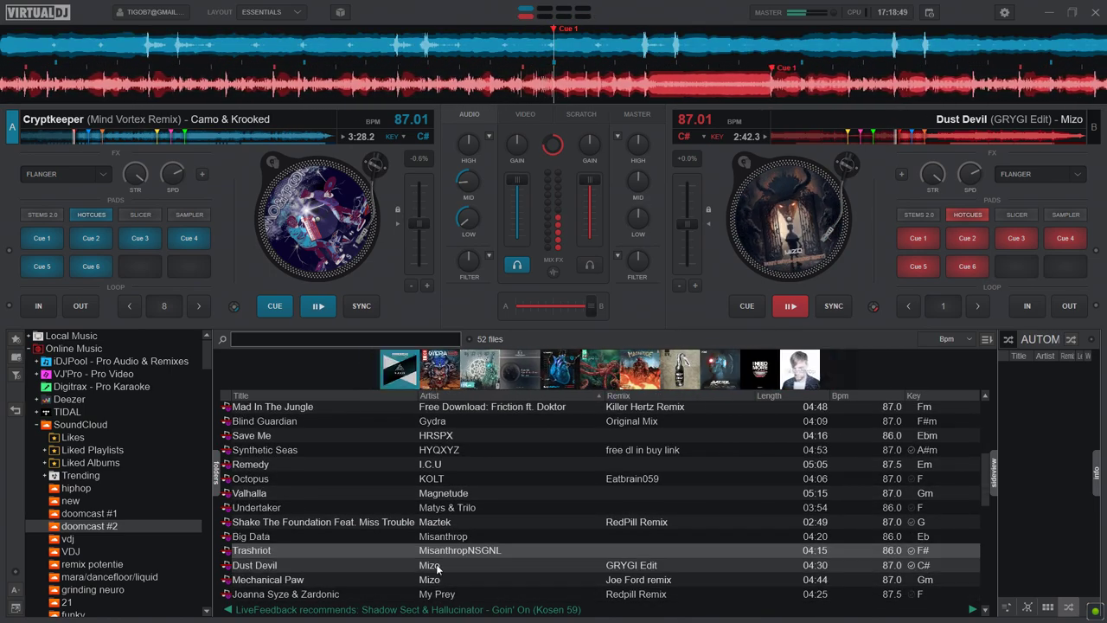
key(space)
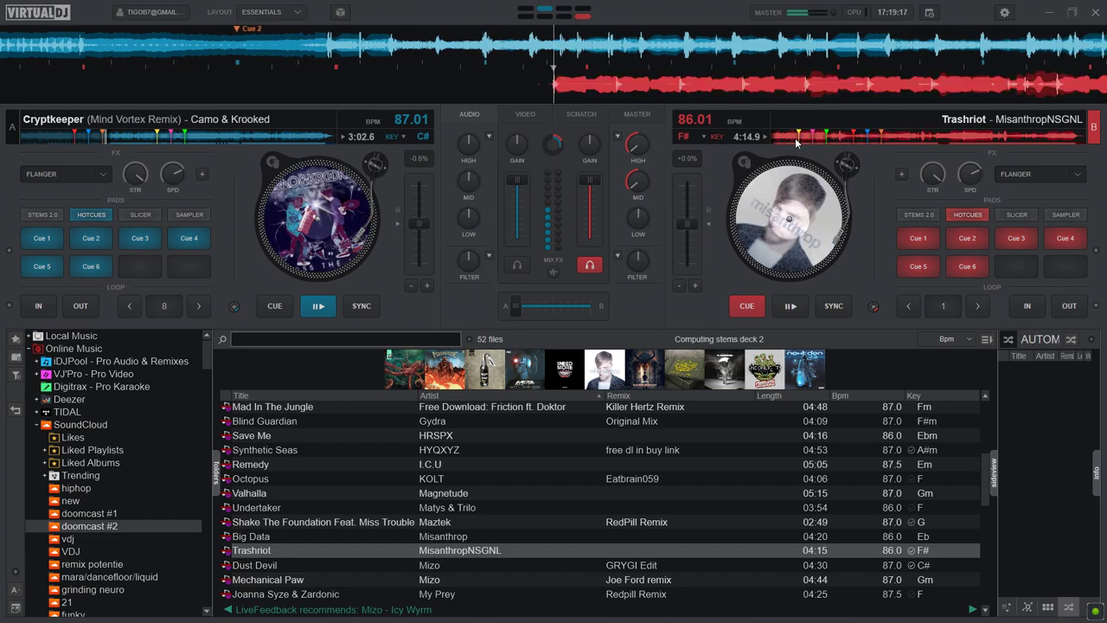
click(800, 138)
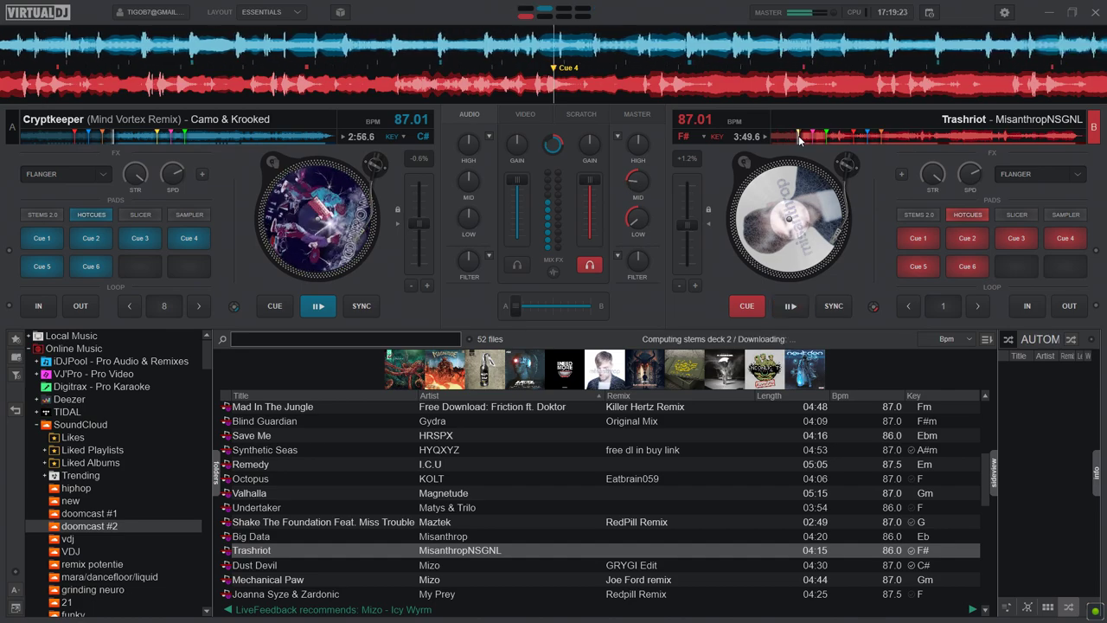
Step: Load "Criminal Romance" (Eatbrain 145) by Burr Oak onto deck A at Cue 1 and select "Circle Of Confusion" in the playlist
scroll(592, 558, up, 4)
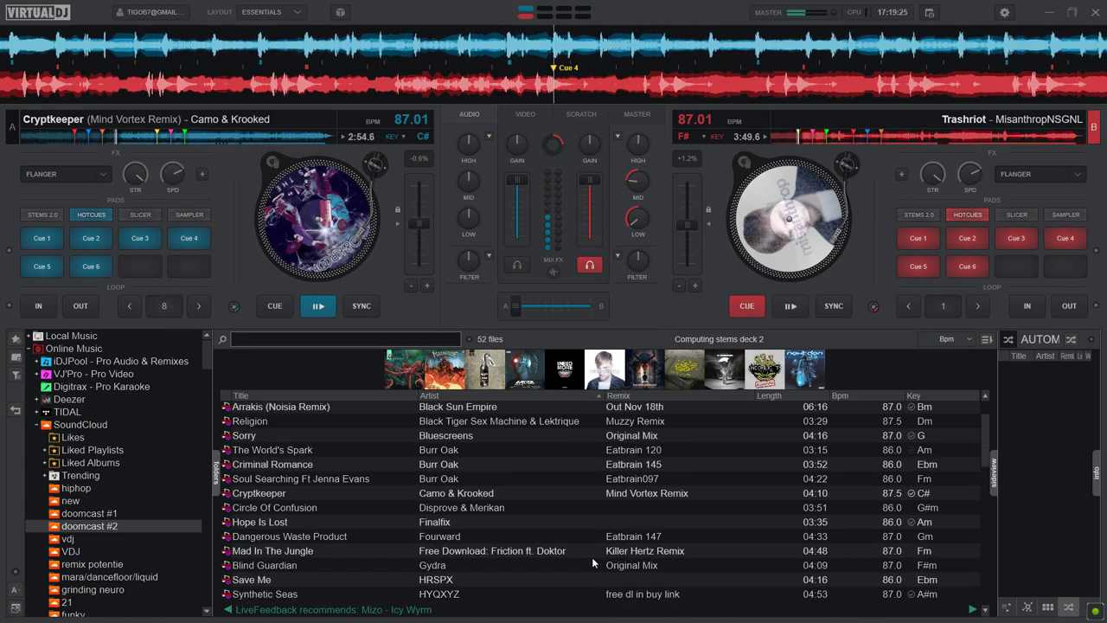
click(557, 465)
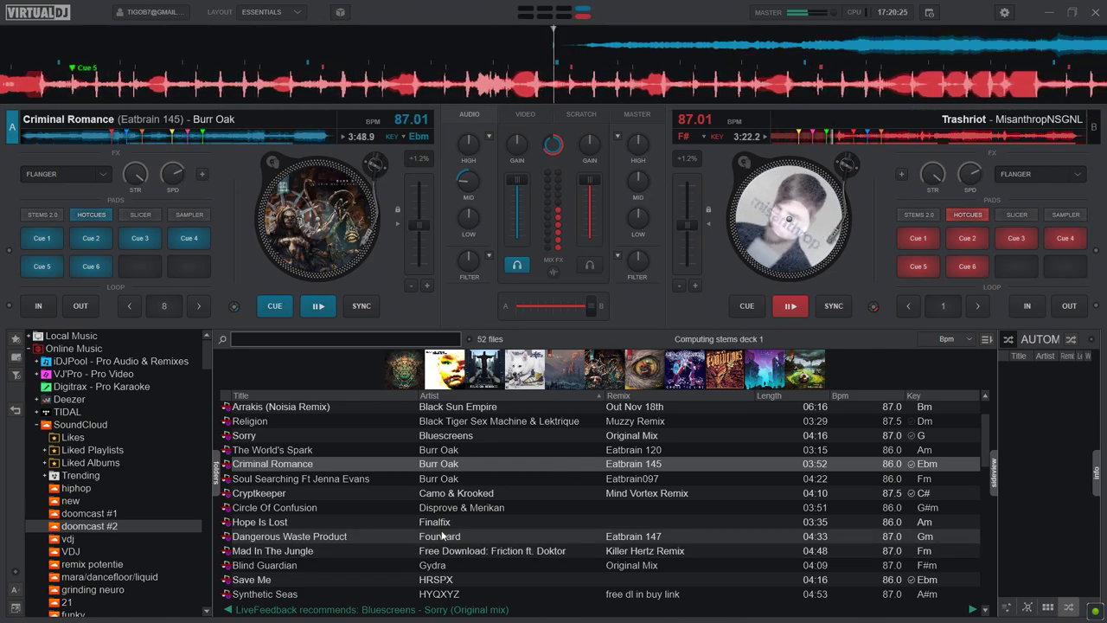
click(449, 509)
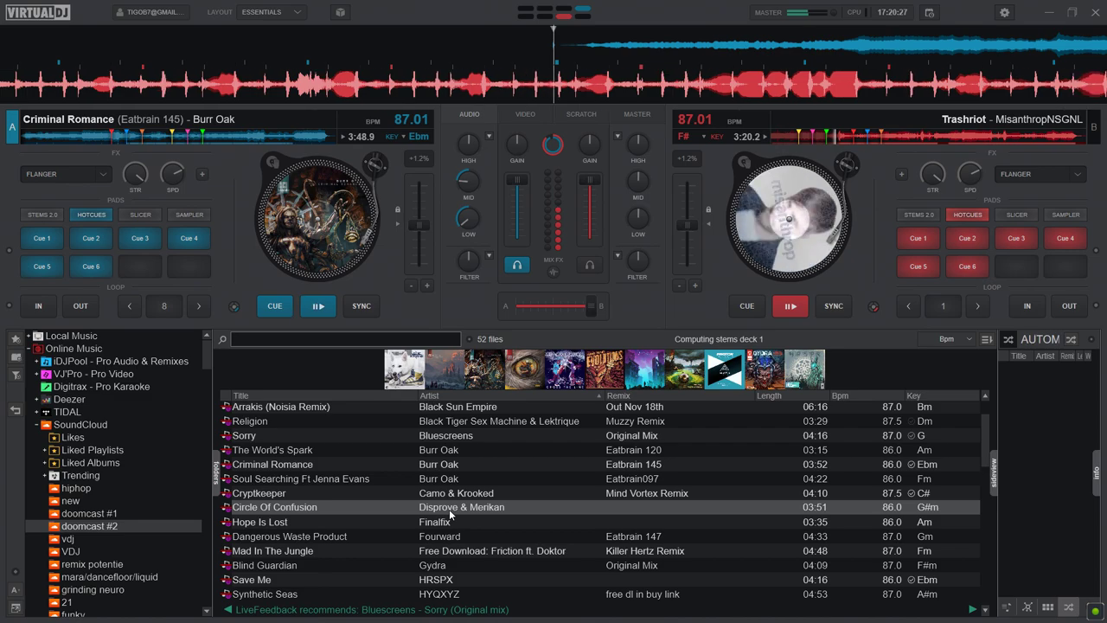
click(117, 136)
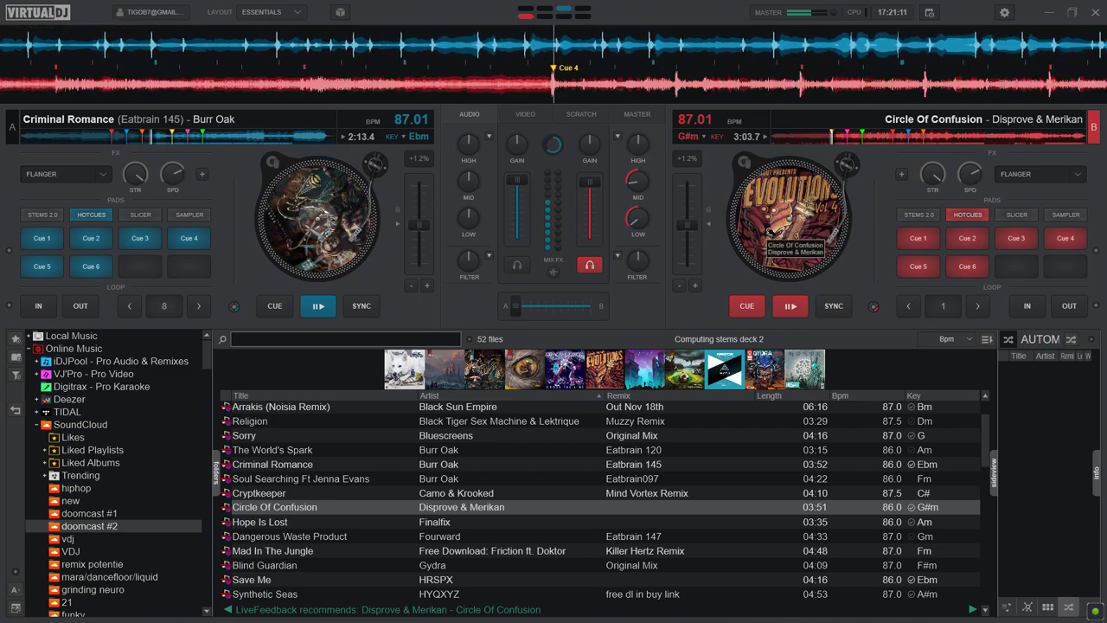
Step: Start "Circle Of Confusion" on deck B and load "Dracula" by Sinister Souls onto deck A at Cue 1
scroll(479, 477, down, 6)
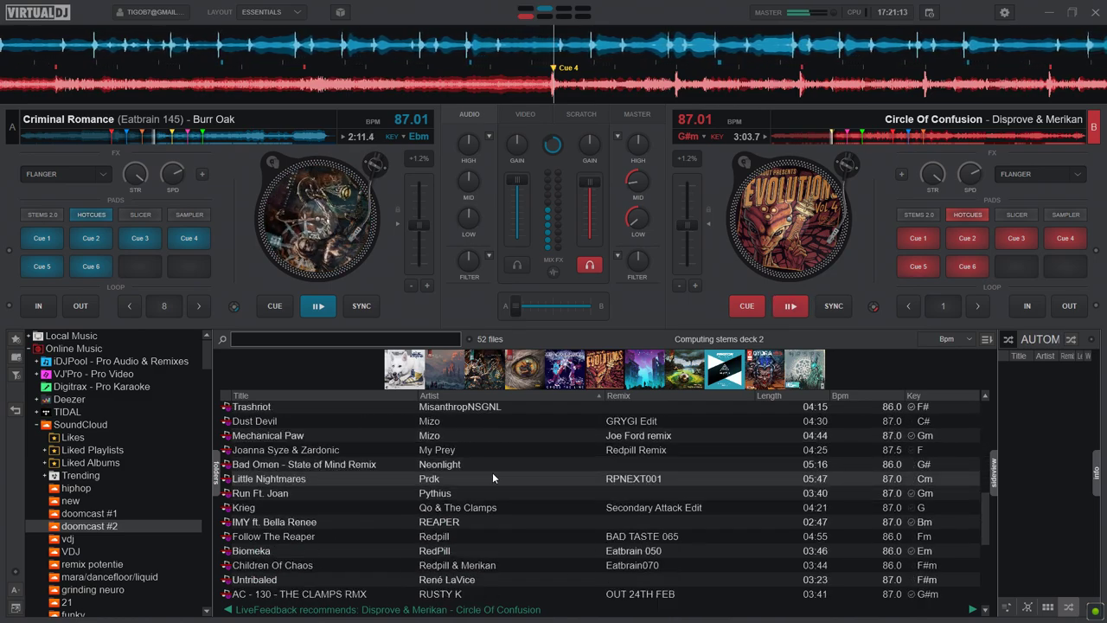
scroll(481, 483, down, 2)
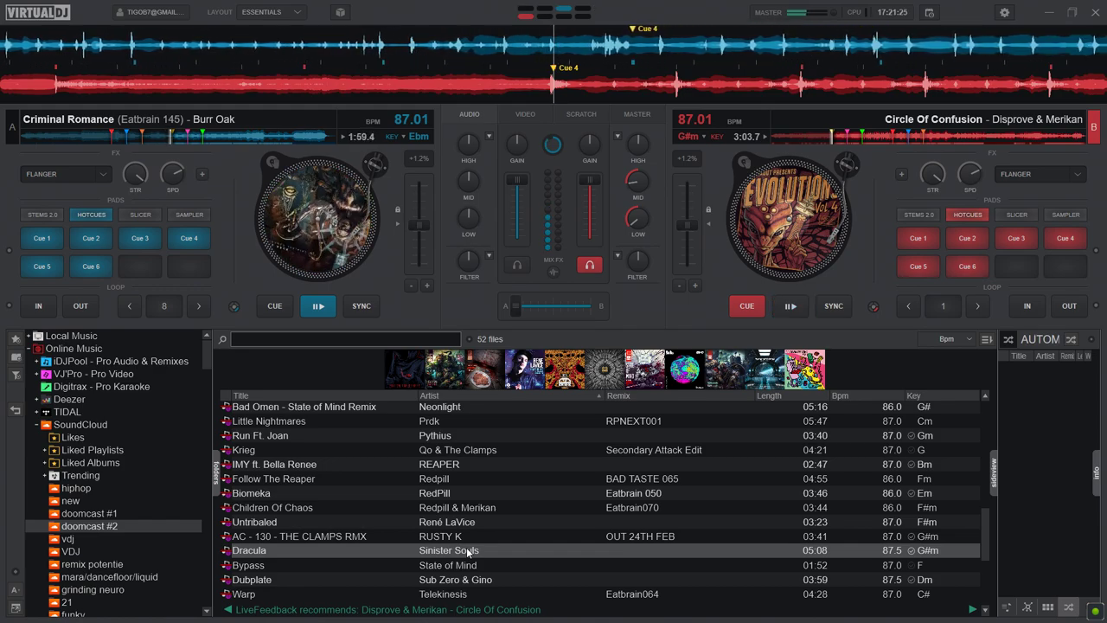
key(space)
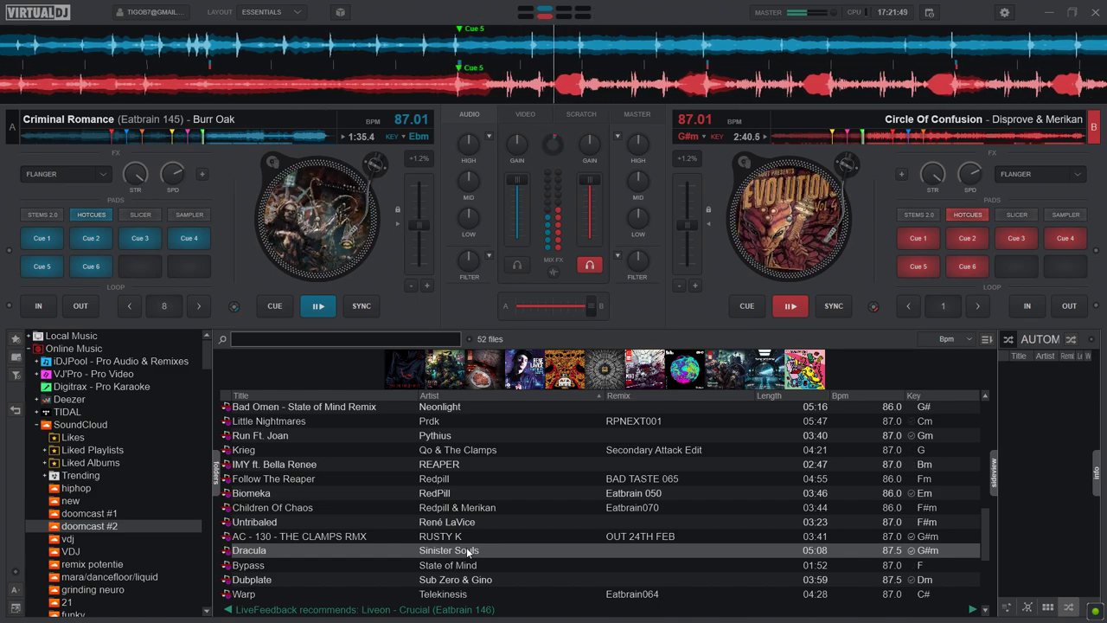
double_click(468, 551)
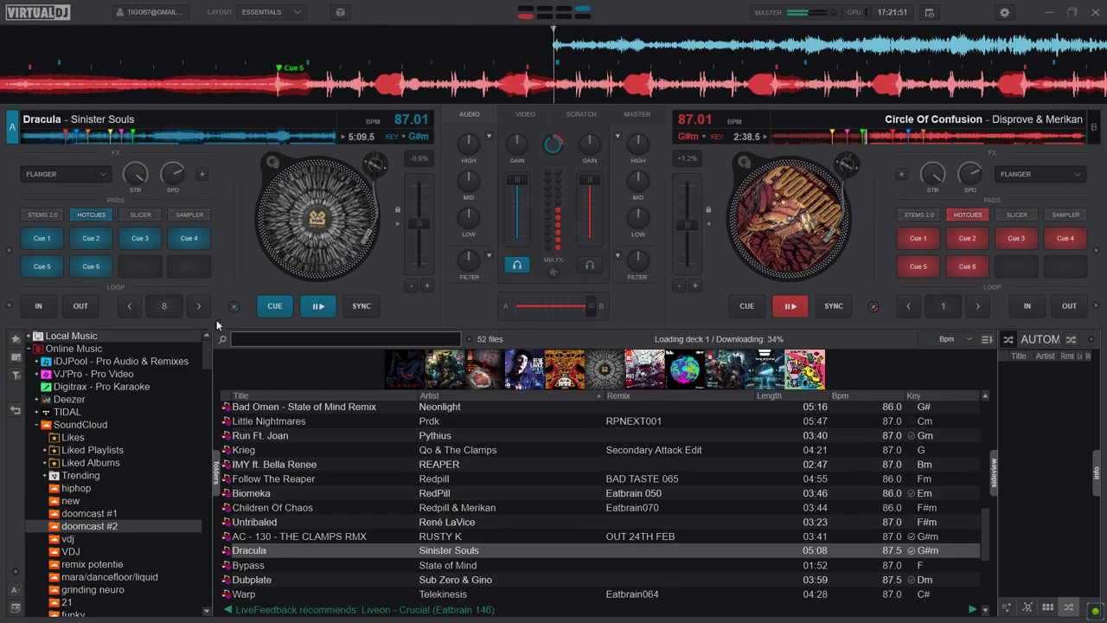
click(62, 136)
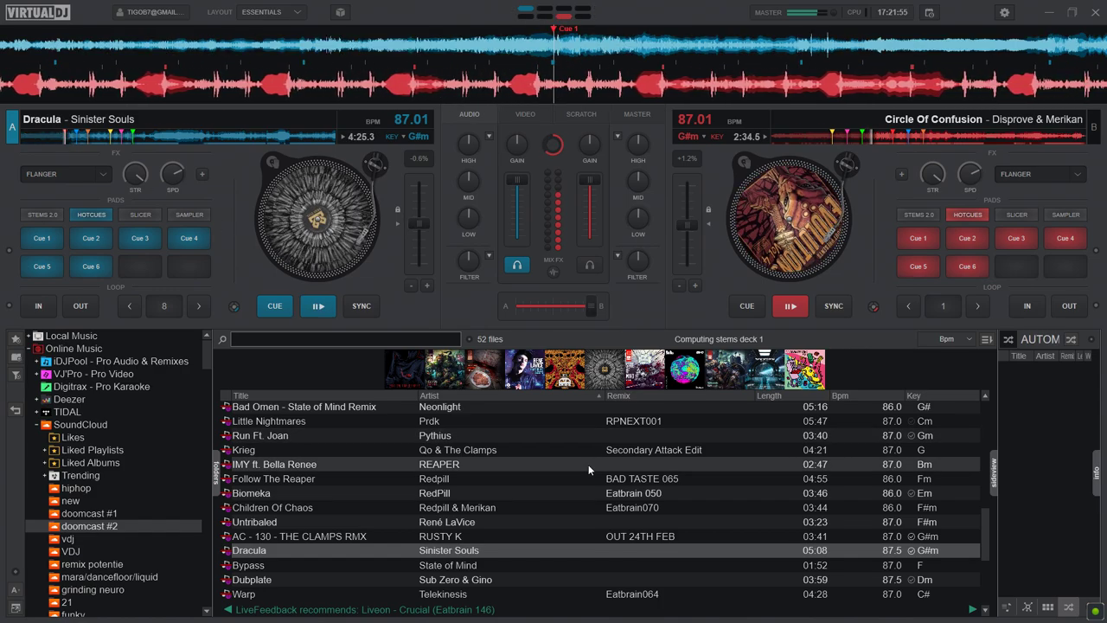
Step: Start "Dracula" on deck A and load "AC - 130 - THE CLAMPS RMX" by Rusty K onto deck B at Cue 4
click(588, 532)
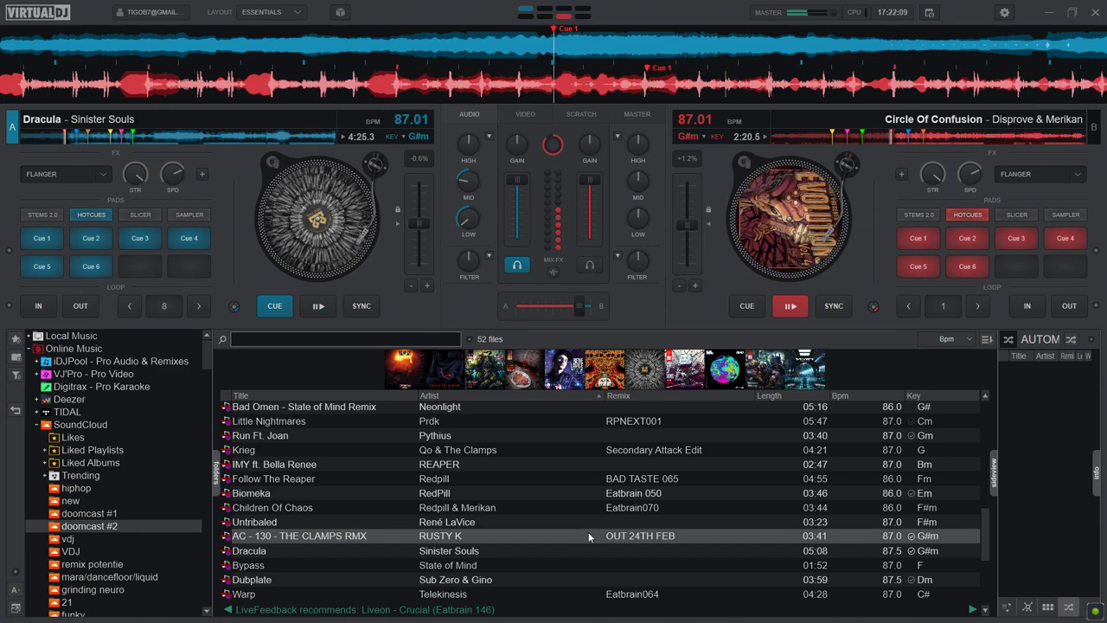
key(space)
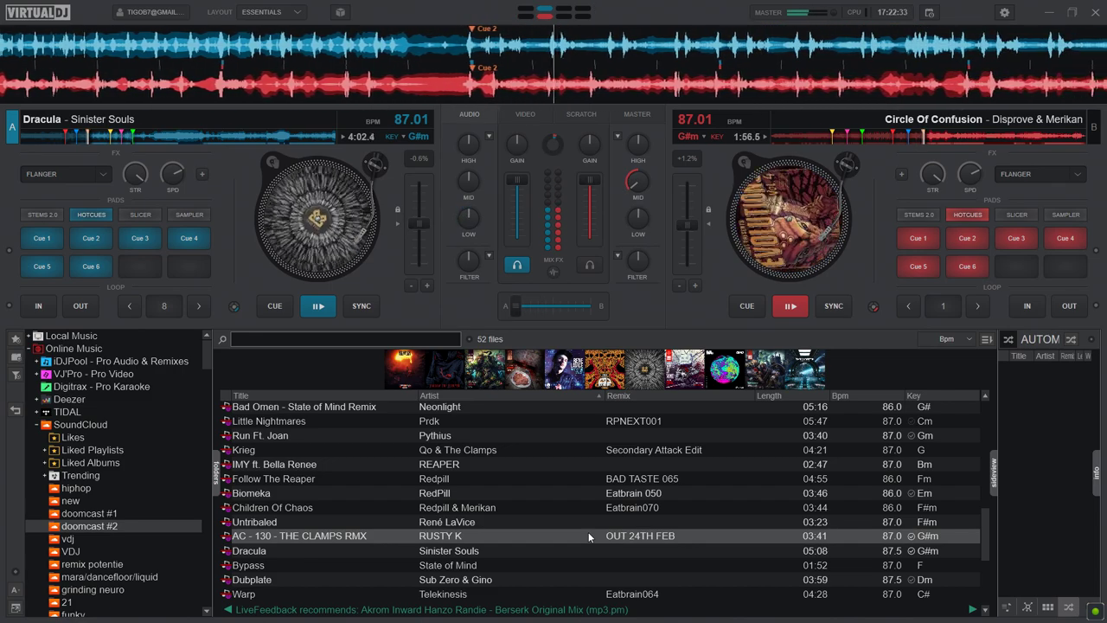
double_click(589, 535)
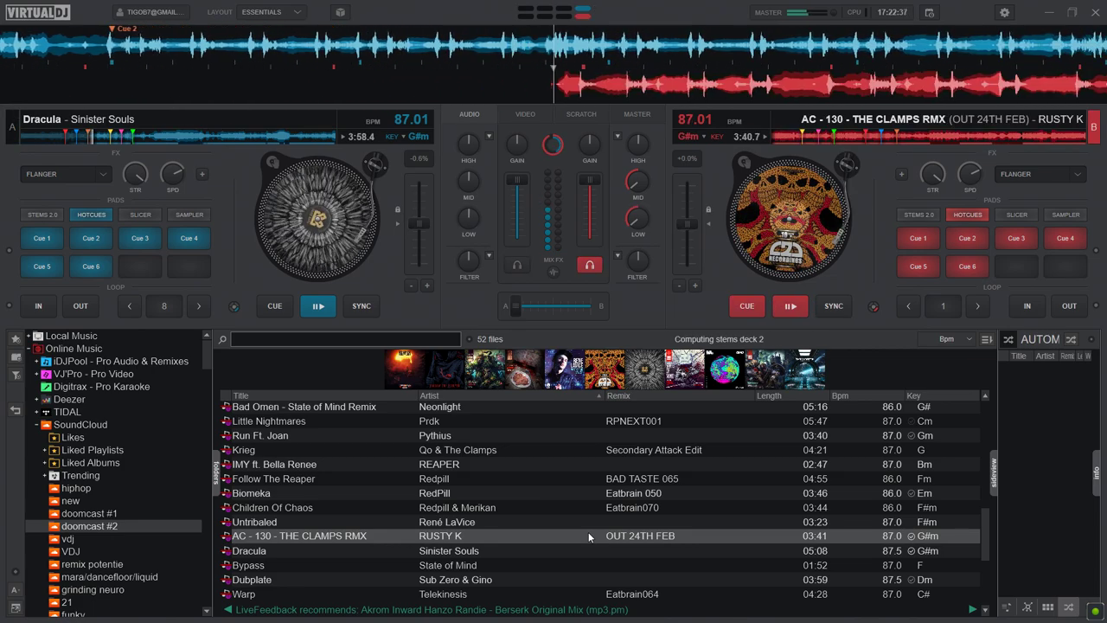
key(4)
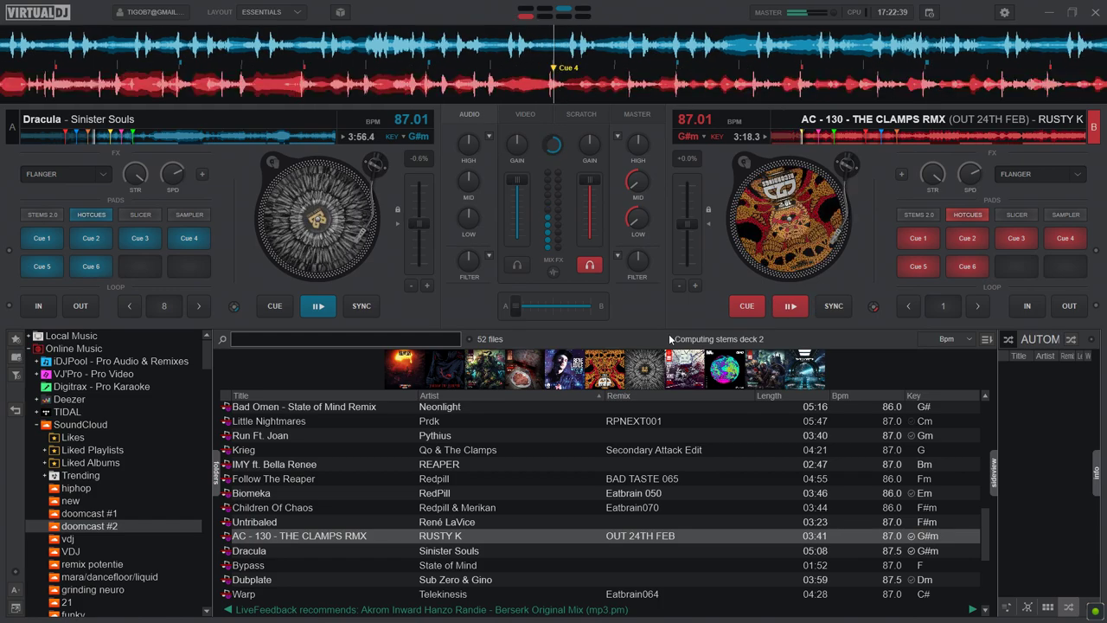
Step: Start "AC - 130 - THE CLAMPS RMX" on deck B and load "Save Me" by HRSPX onto deck A at Cue 1
scroll(598, 474, up, 6)
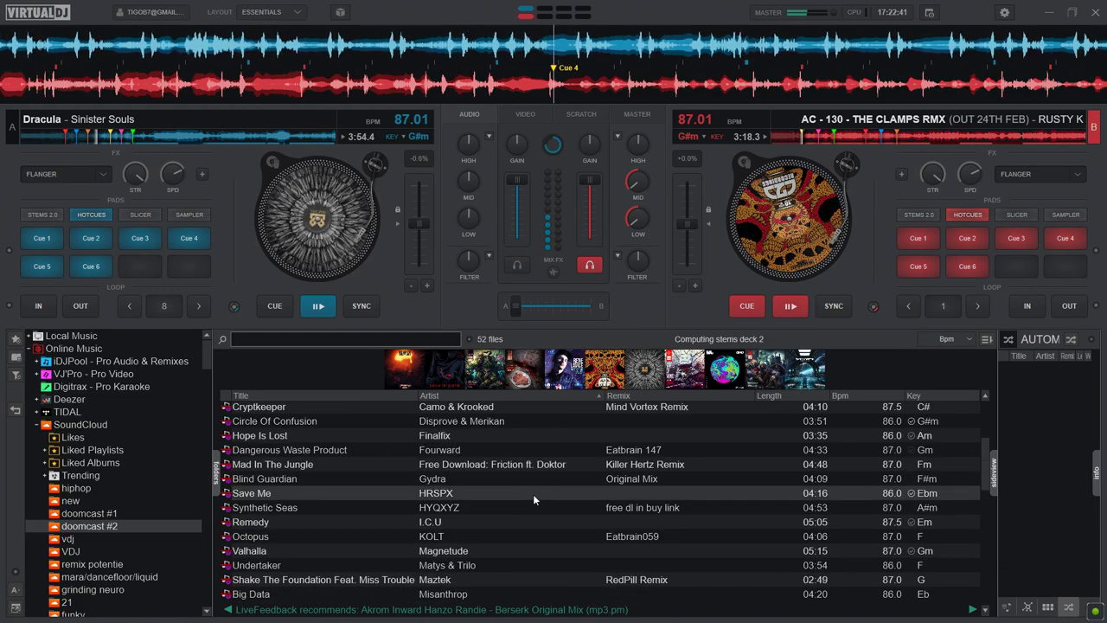
key(space)
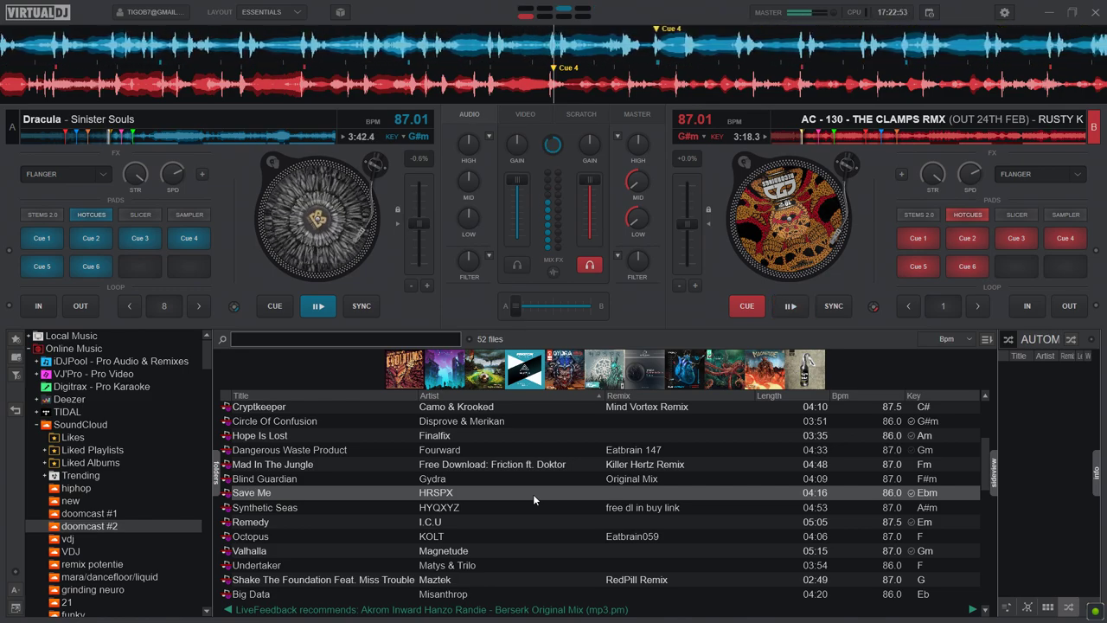
key(space)
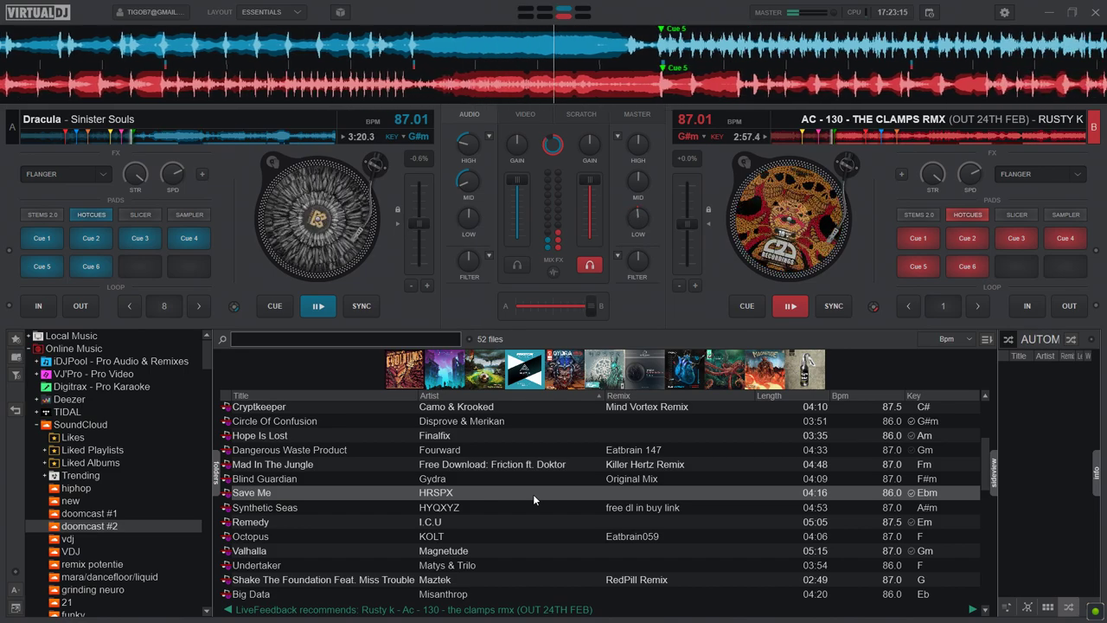
double_click(533, 494)
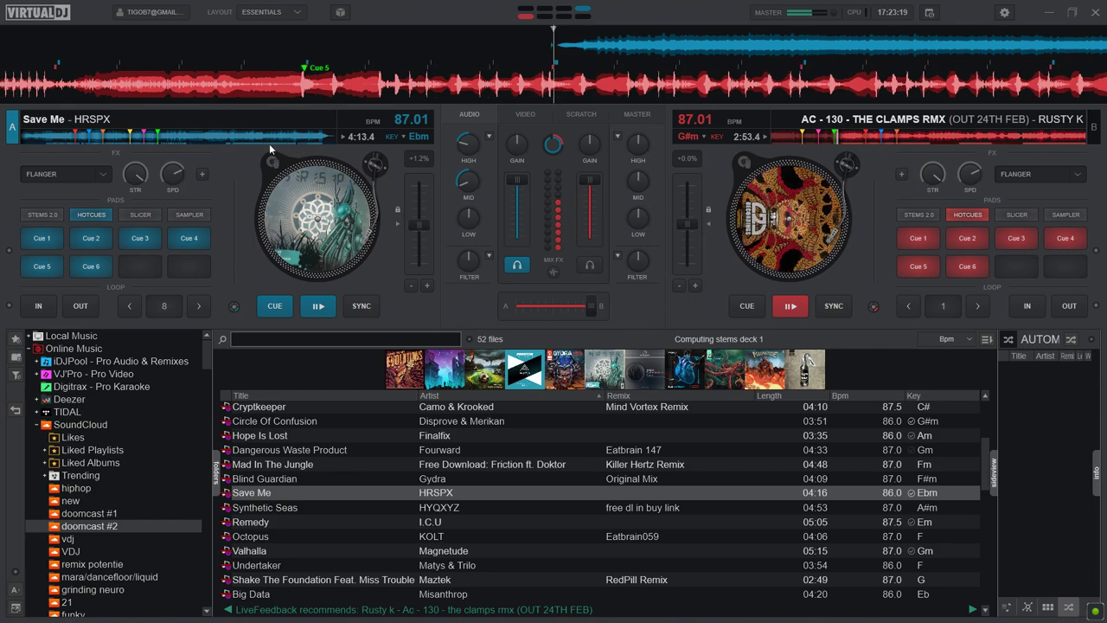
click(81, 137)
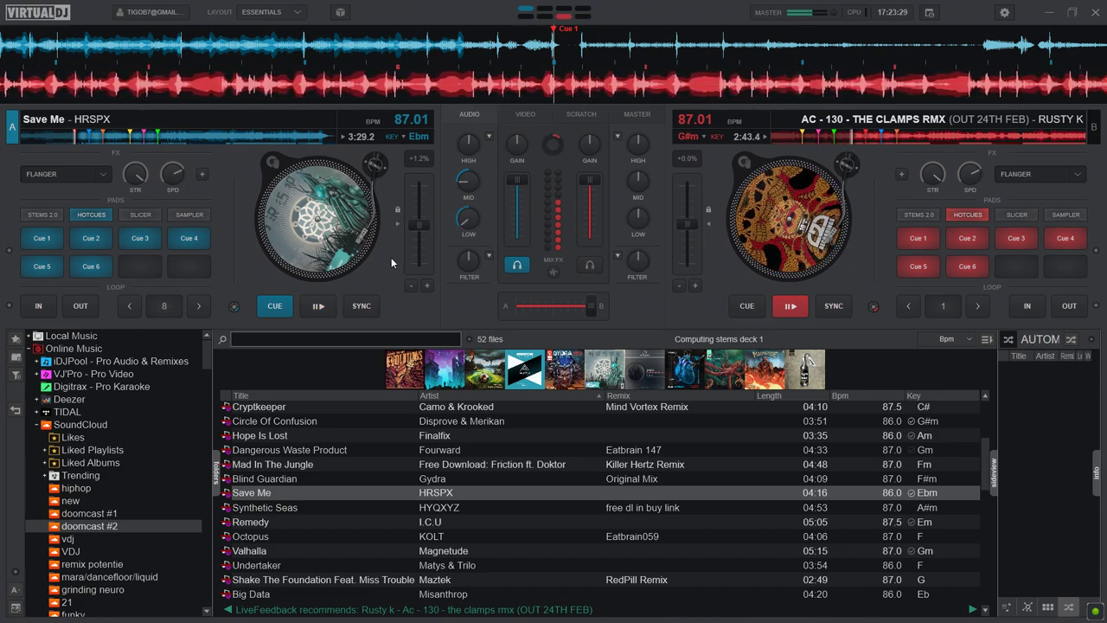
Step: Start "Save Me" on deck A and load "Diverted - A.M.C Remix" by A-Cray onto deck B at Cue 4
scroll(482, 433, up, 3)
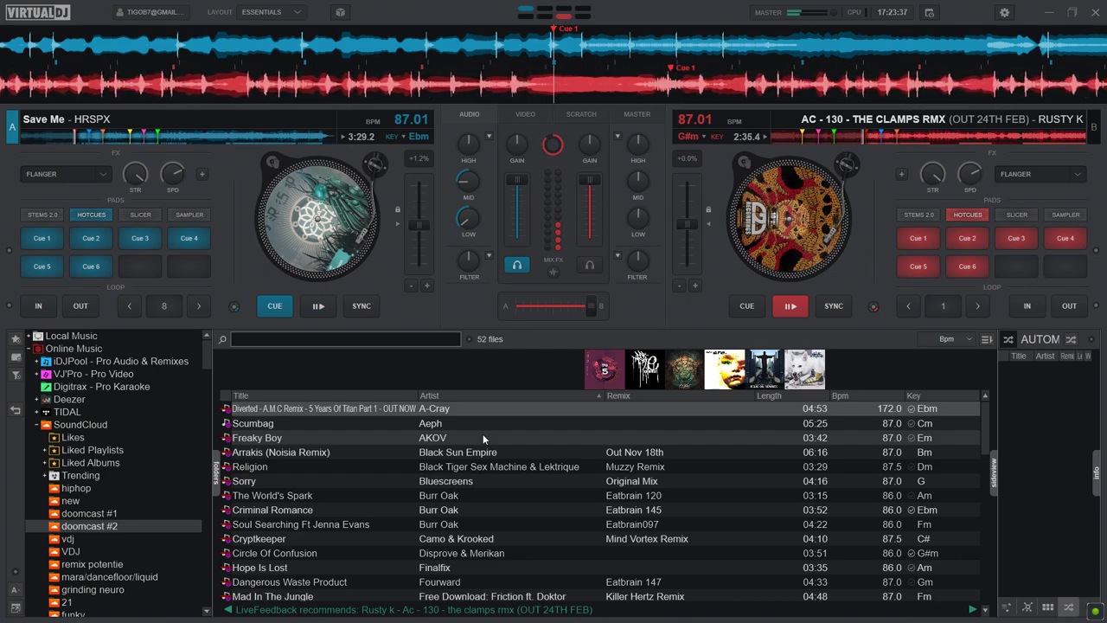
key(space)
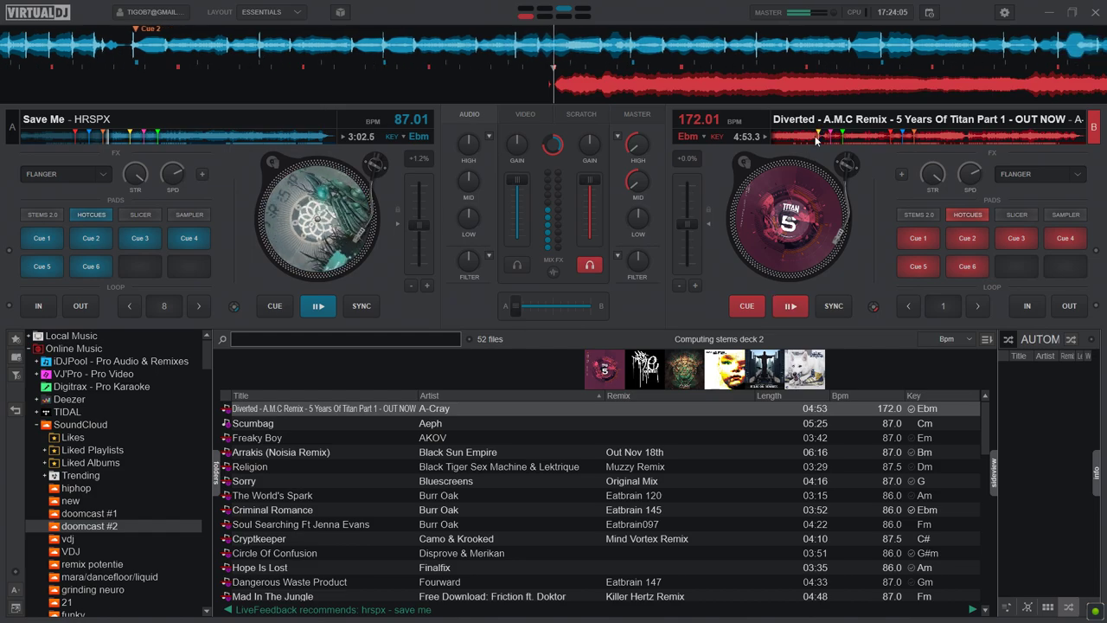
click(818, 139)
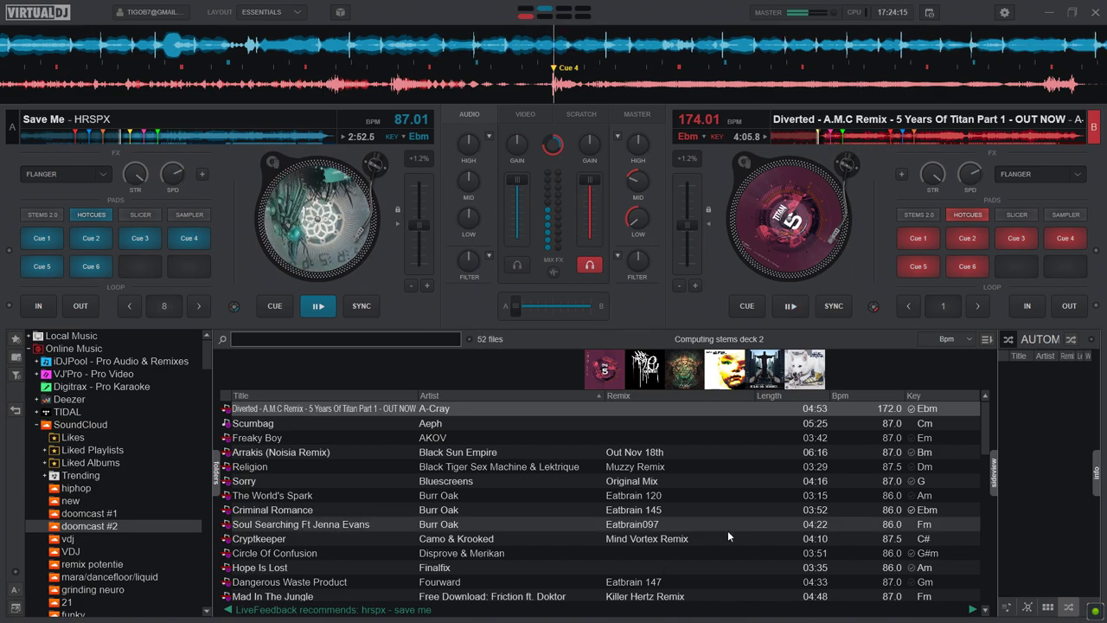
Step: Load "Synthetic Seas" by HYQXYZ from the doomcast #2 playlist onto deck A at Cue 1
scroll(509, 462, down, 3)
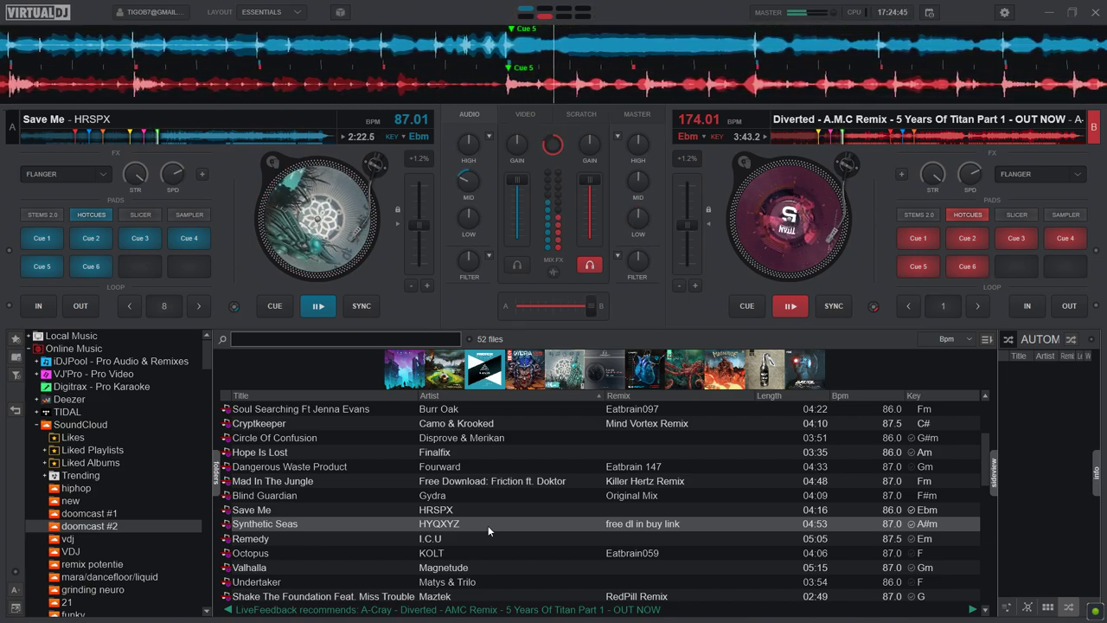
drag(488, 526, 278, 300)
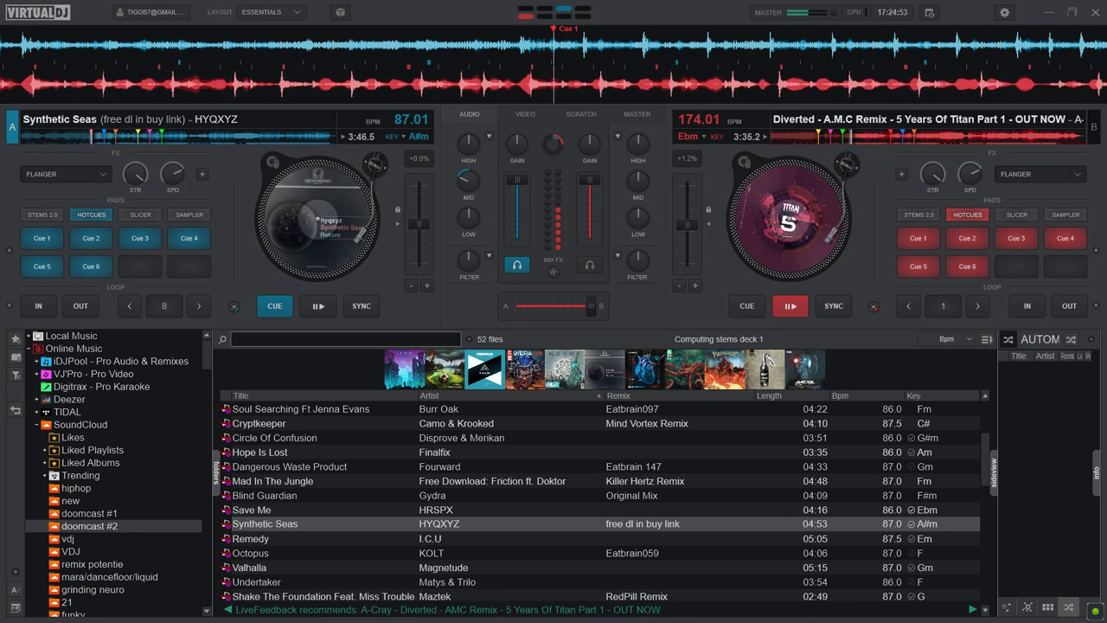
Step: Start "Synthetic Seas" on deck A and load "Obsession" by TR Tactics onto deck B at Cue 4
scroll(567, 494, down, 4)
scroll(568, 495, down, 6)
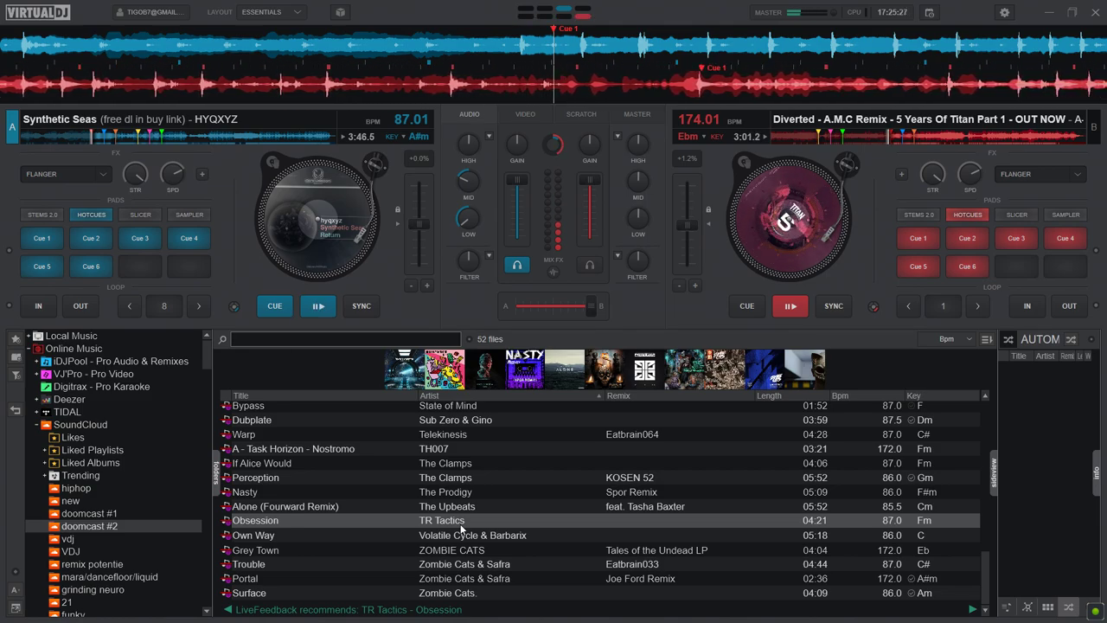
key(space)
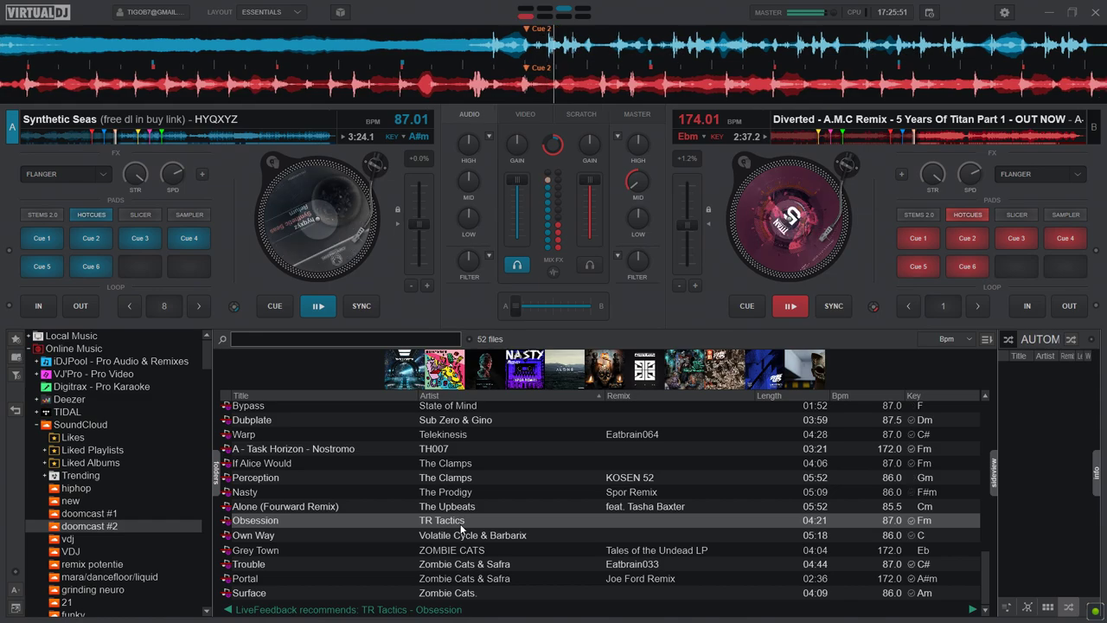
double_click(461, 522)
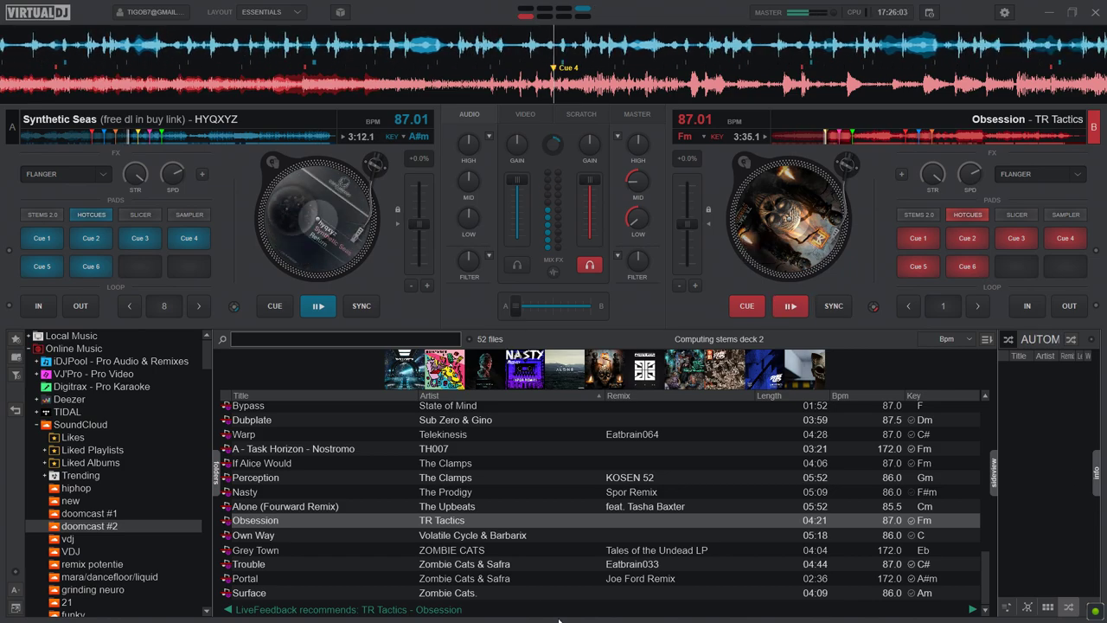
Step: Load "Little Nightmares" (RPNEXT001) by Prdk onto deck A and move it to Cue 1
scroll(515, 519, up, 3)
scroll(514, 514, up, 2)
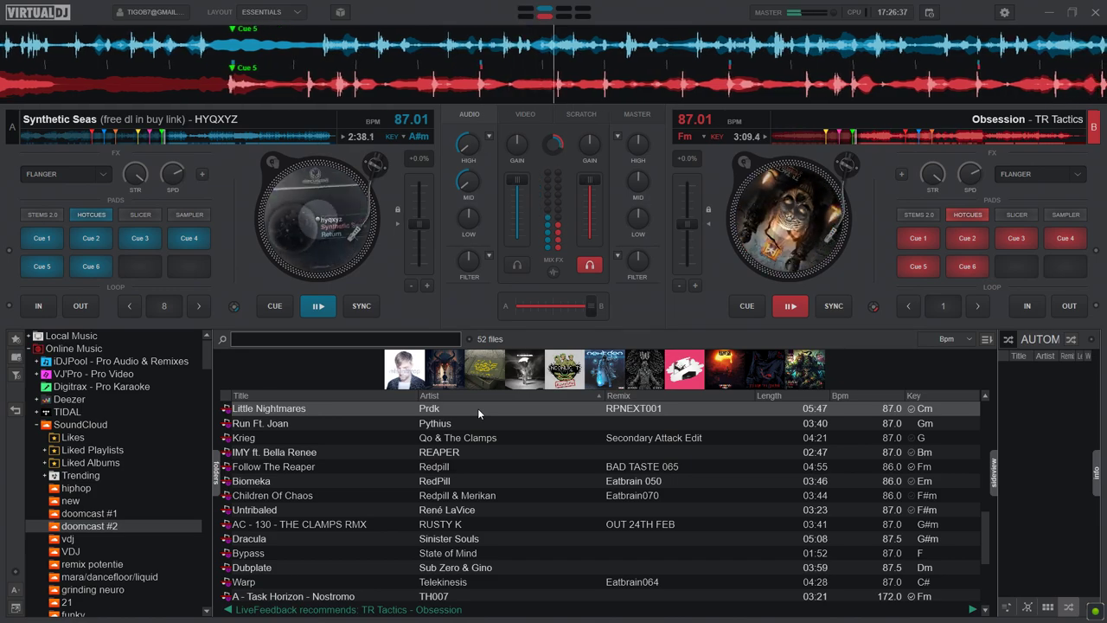
double_click(477, 408)
click(317, 306)
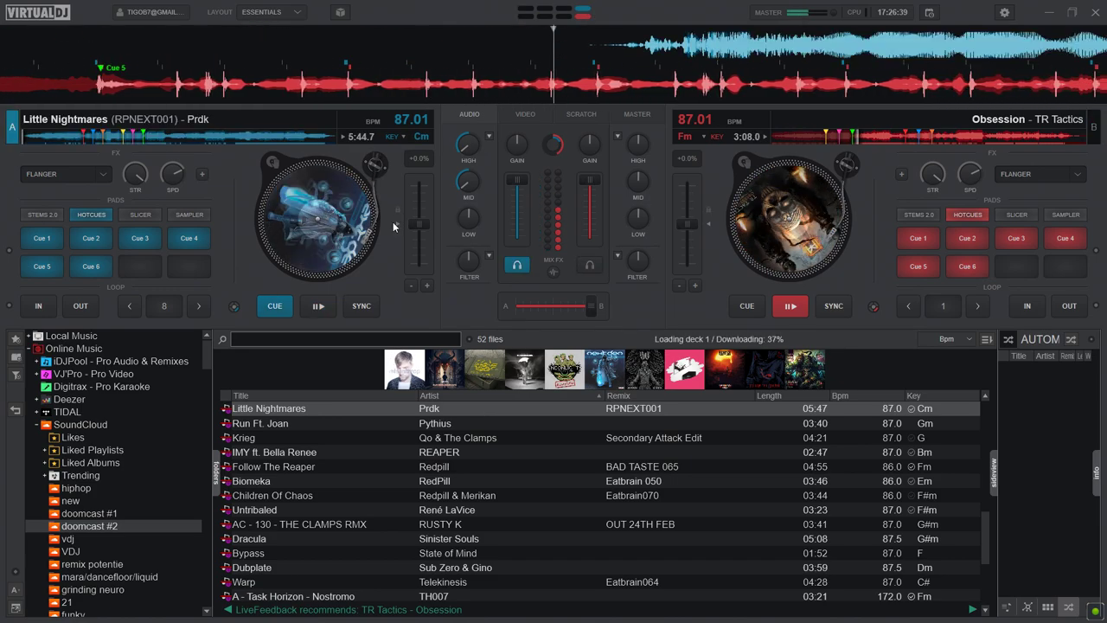
click(82, 138)
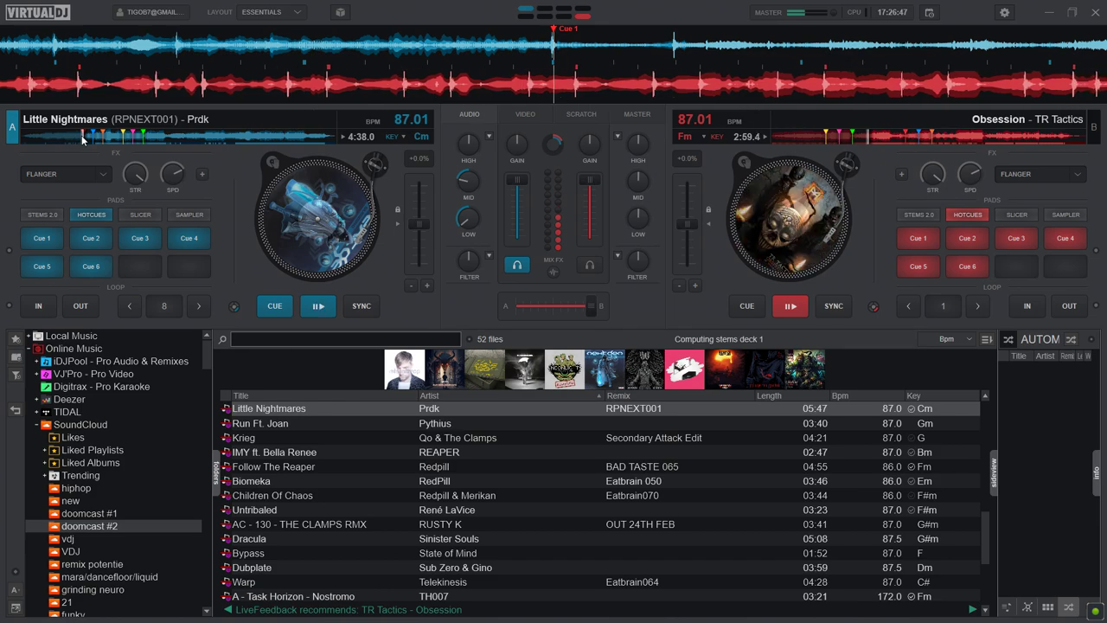
Step: Select "Perception" by The Clamps in the playlist and start "Little Nightmares" on deck A from Cue 1
scroll(114, 405, down, 3)
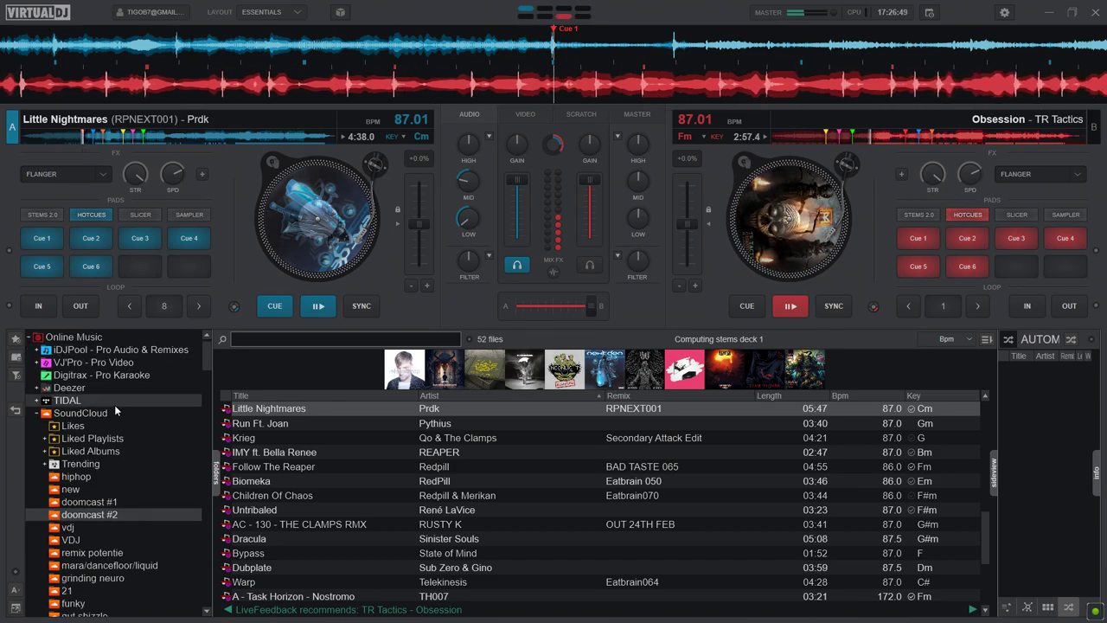
scroll(284, 536, down, 2)
click(291, 564)
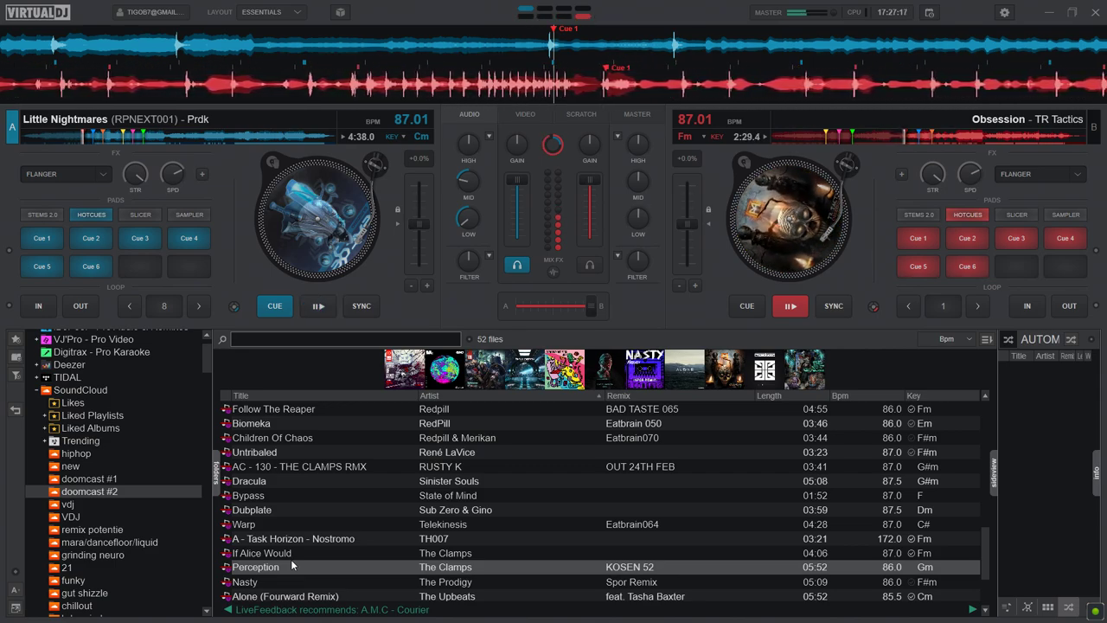
key(space)
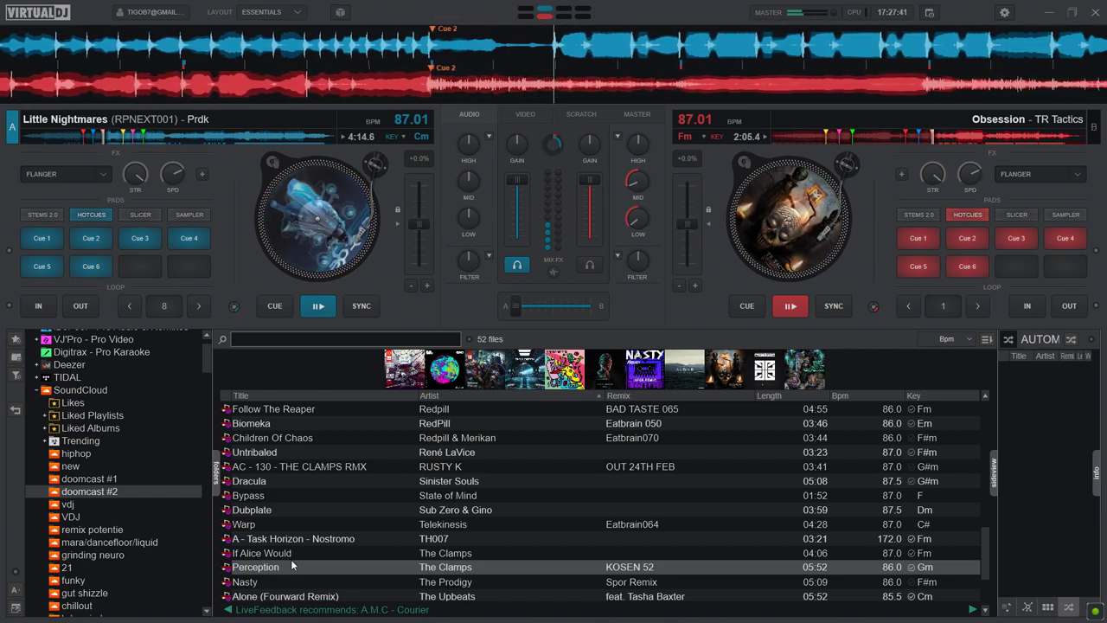
Step: Load "Perception" (KOSEN 52) by The Clamps onto deck B at Cue 4 and sync its tempo to 87.01 BPM
drag(290, 565, 787, 216)
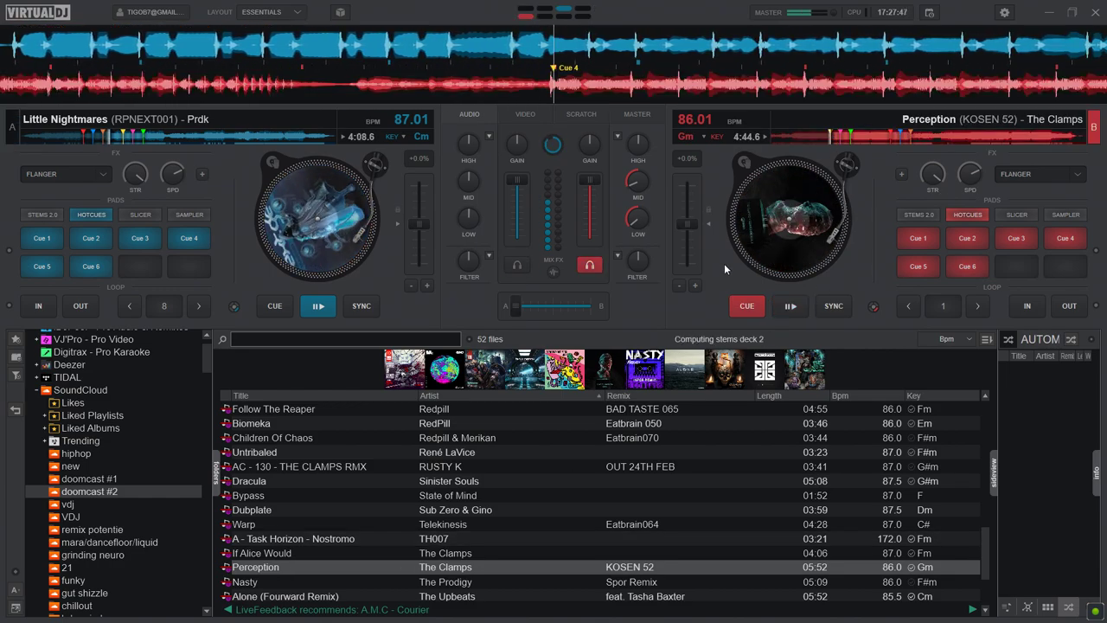
key(s)
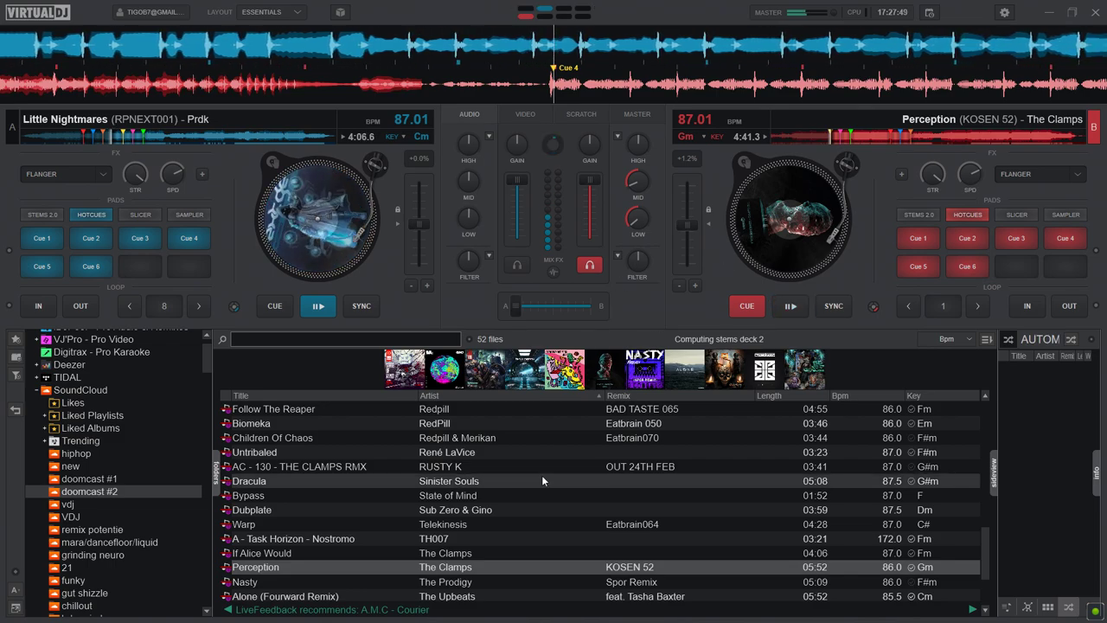
Step: Select "Valhalla" by Magnetude in the playlist and start "Perception" on deck B from Cue 4
scroll(541, 485, up, 5)
click(512, 451)
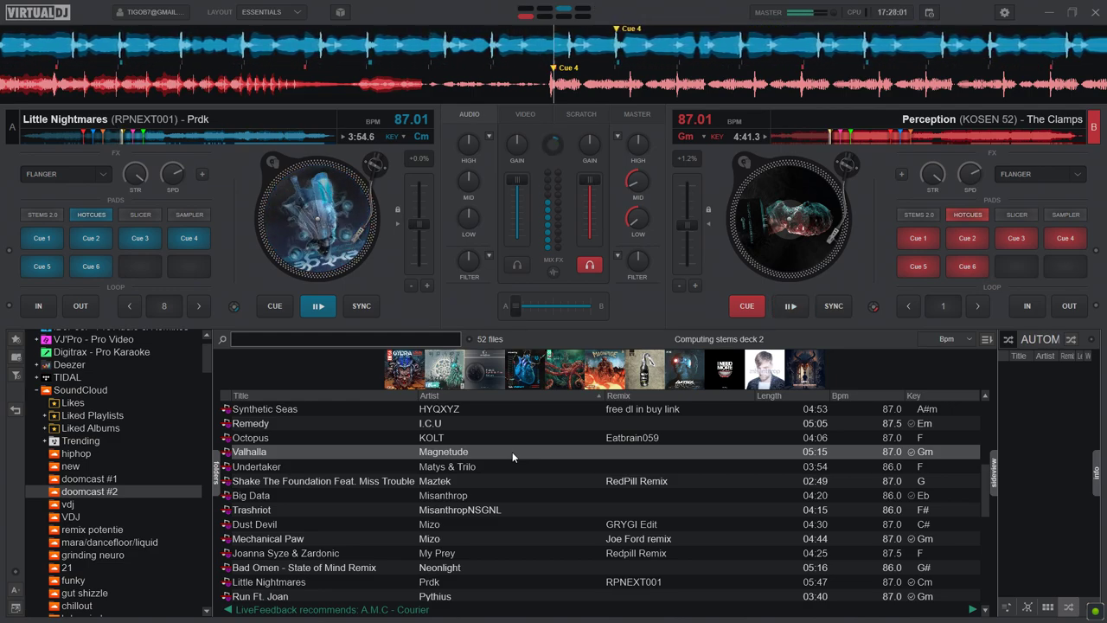
key(space)
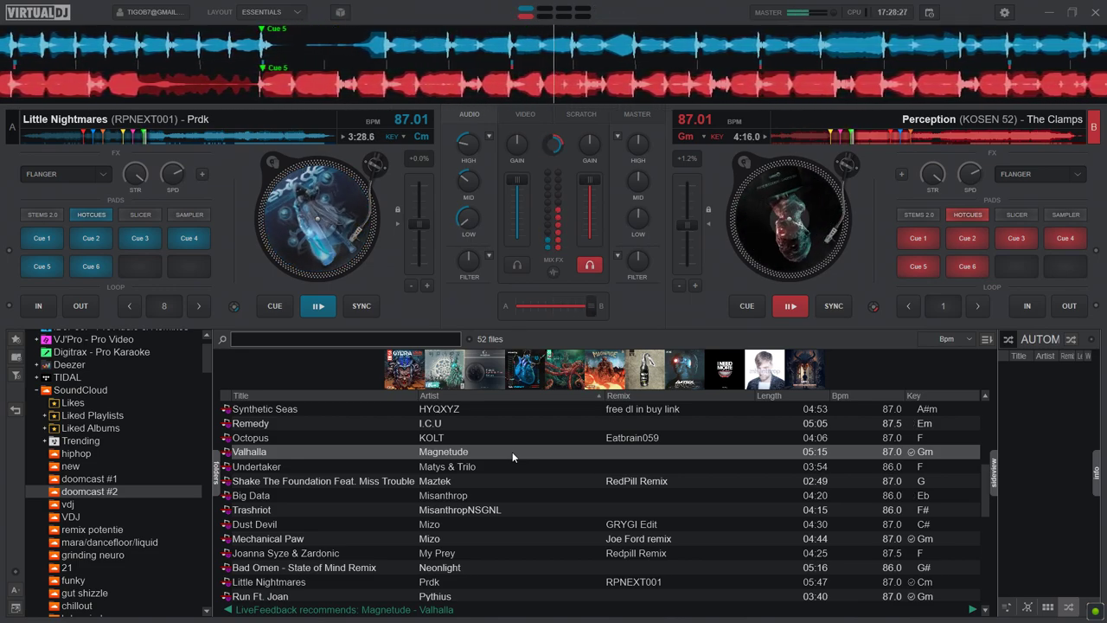
Step: Load "Valhalla" by Magnetude onto deck A and move it to Cue 1
double_click(512, 452)
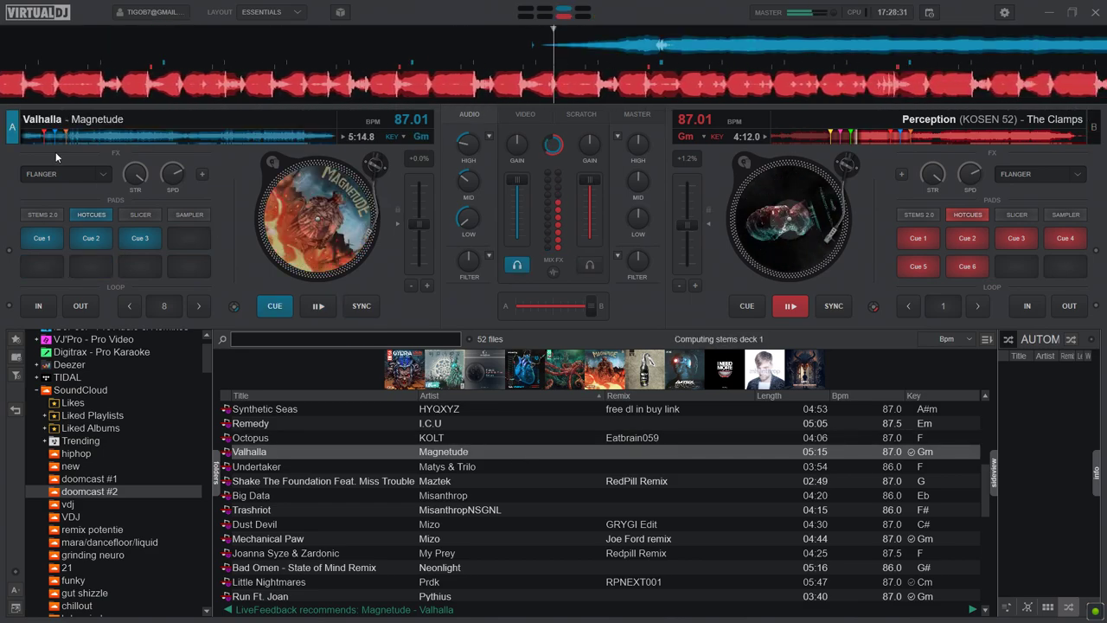
click(45, 138)
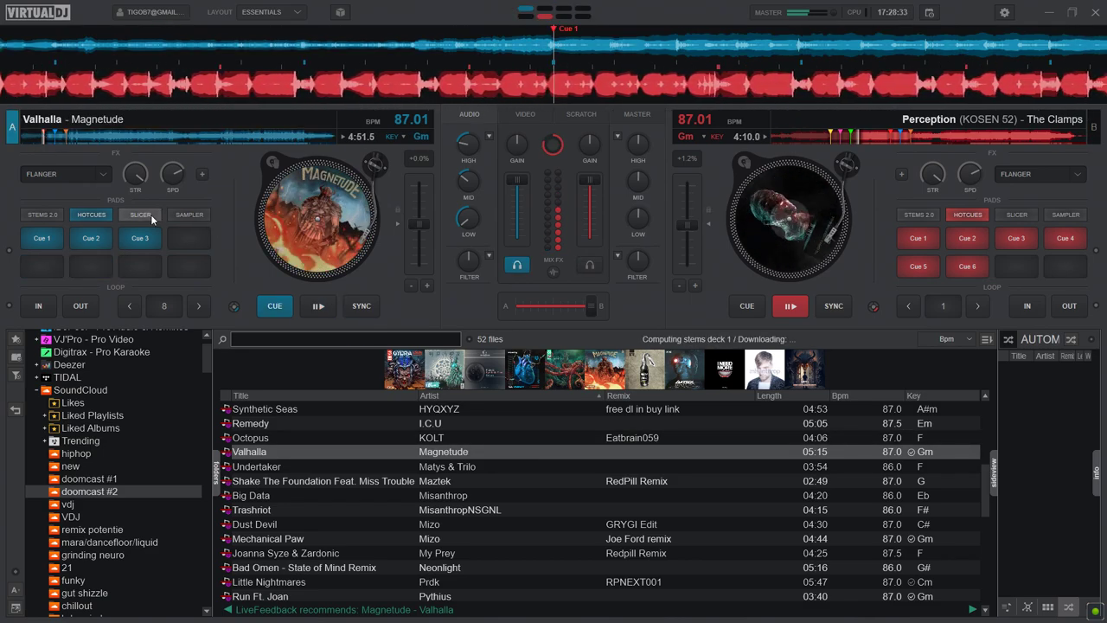